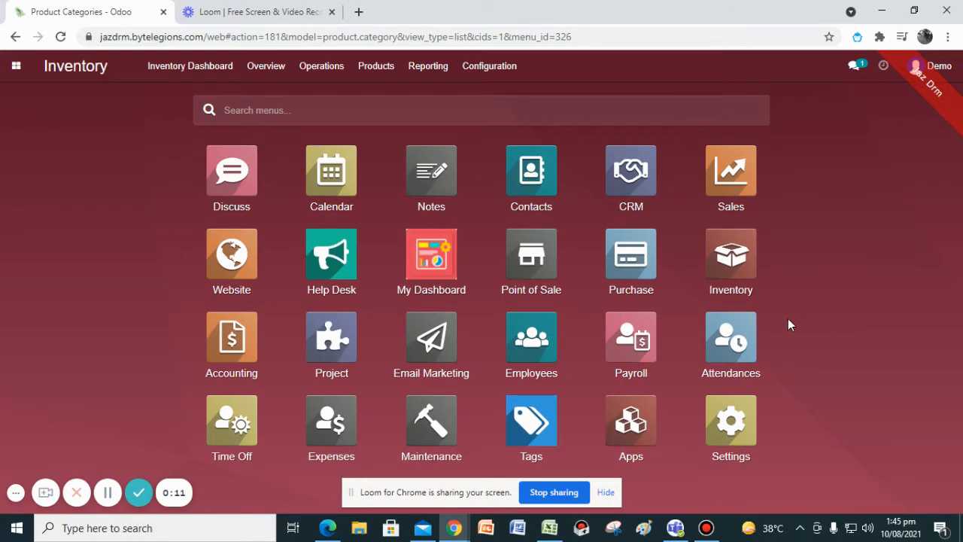
# Open the Inventory app and view the dashboard's date filter options.
pyautogui.click(736, 275)
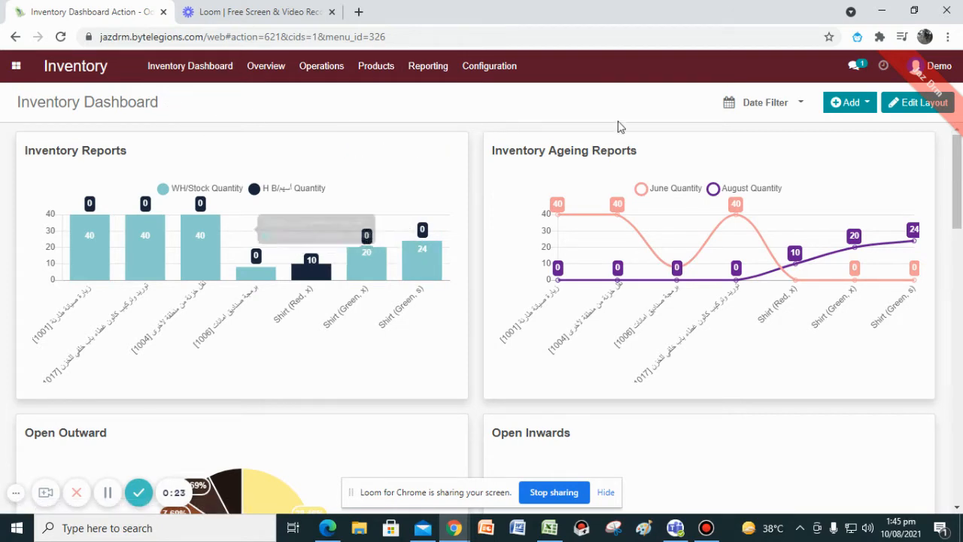
pyautogui.click(783, 103)
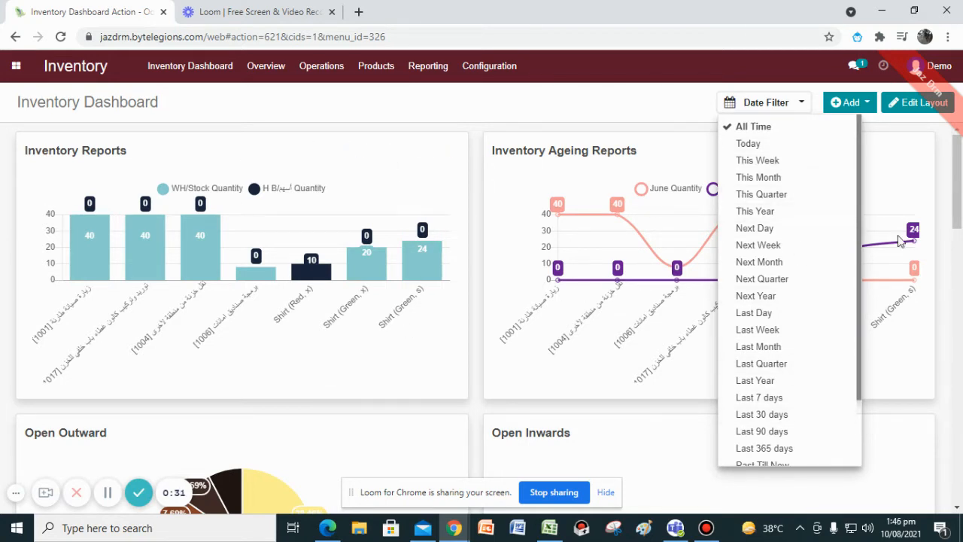
pyautogui.moveTo(953, 191)
pyautogui.mouseDown()
pyautogui.moveTo(961, 491)
pyautogui.moveTo(961, 201)
pyautogui.mouseUp()
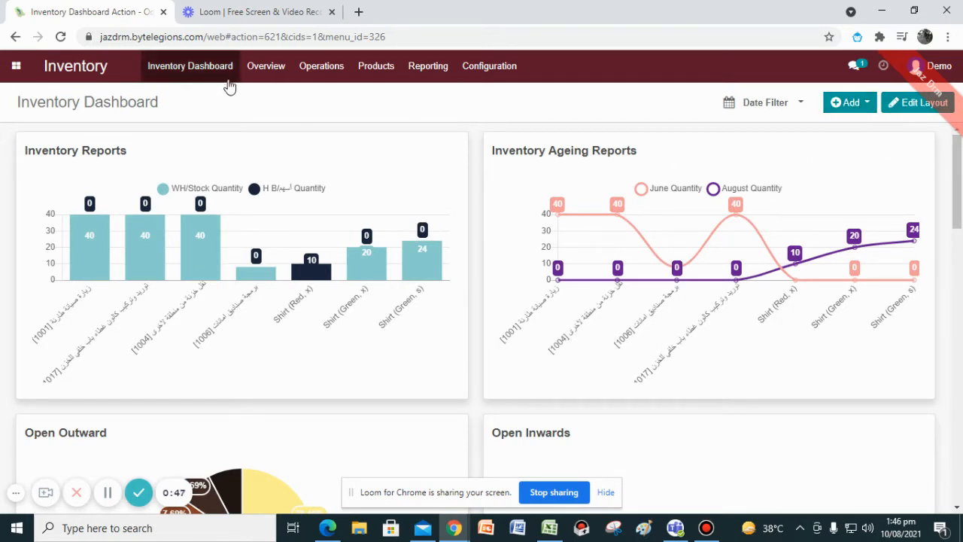
# Open the Warehouses list and then the Locations list from the Inventory configuration.
pyautogui.click(501, 66)
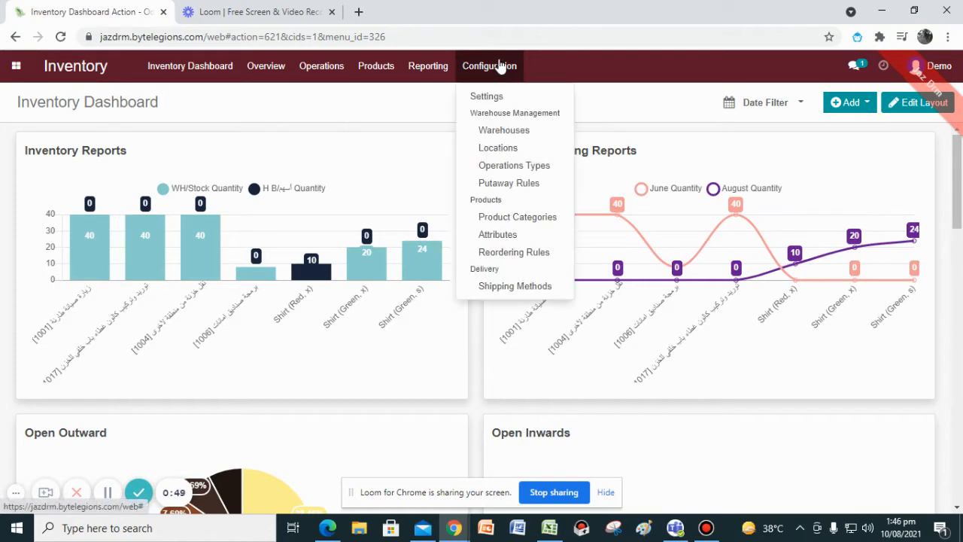
pyautogui.click(536, 134)
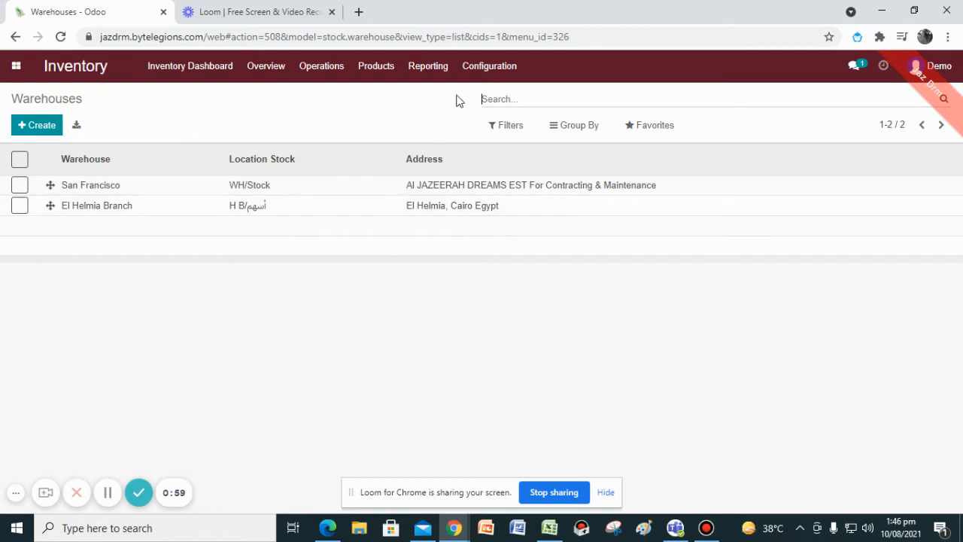
pyautogui.click(479, 71)
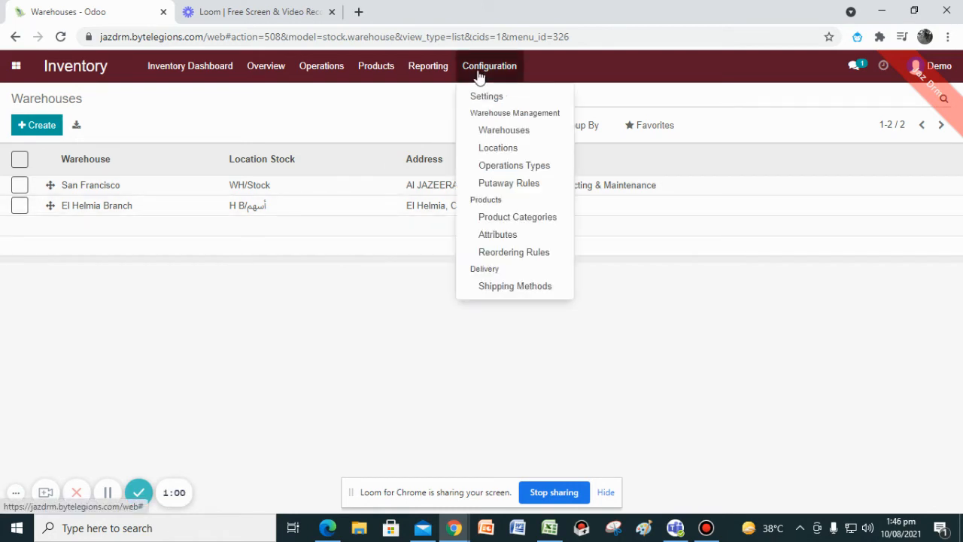
pyautogui.click(505, 148)
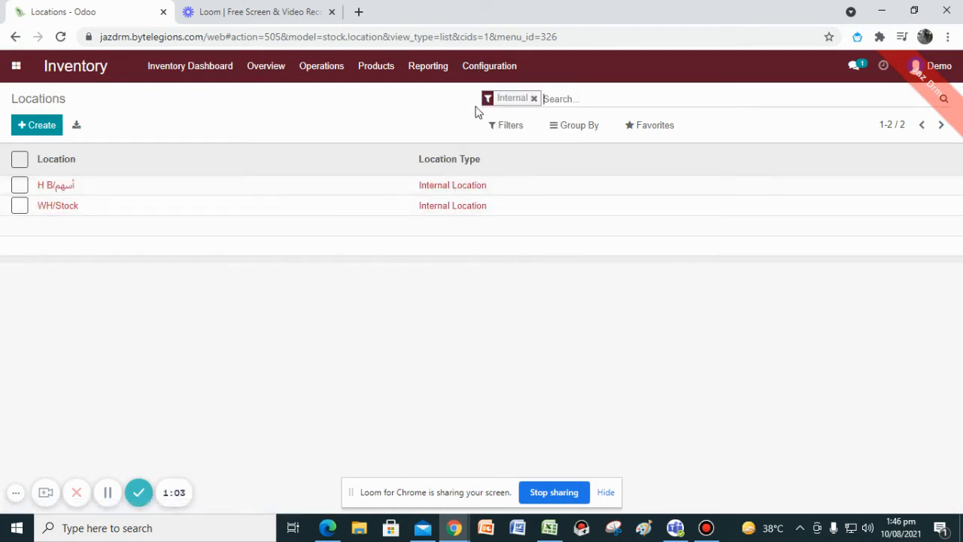
# Open the Operations Types list and then the Putaway Rules list from the configuration.
pyautogui.click(485, 69)
pyautogui.click(501, 172)
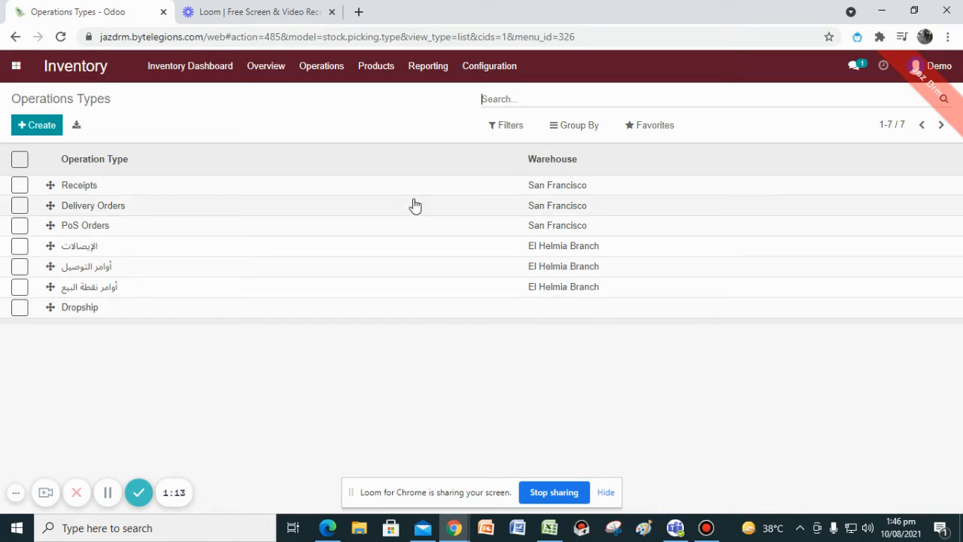
pyautogui.click(497, 65)
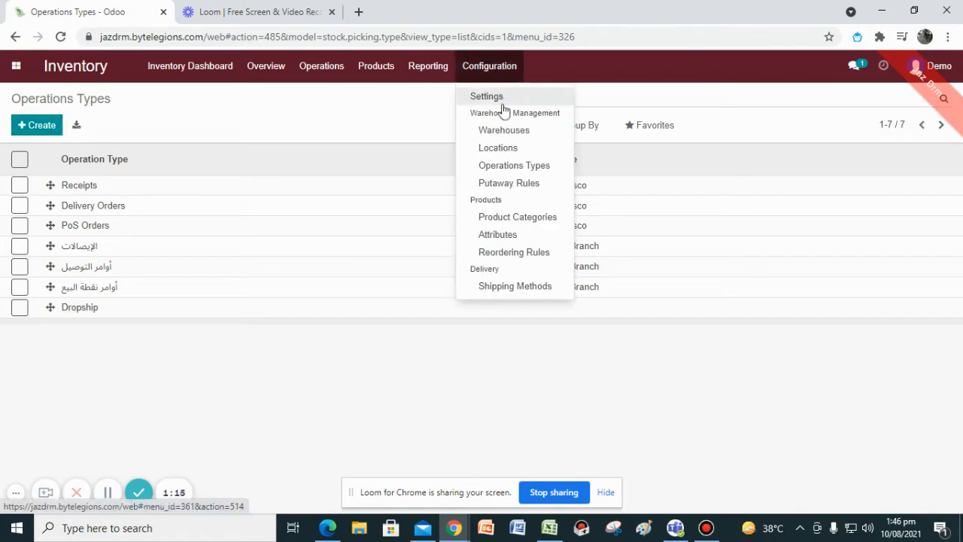
pyautogui.click(530, 193)
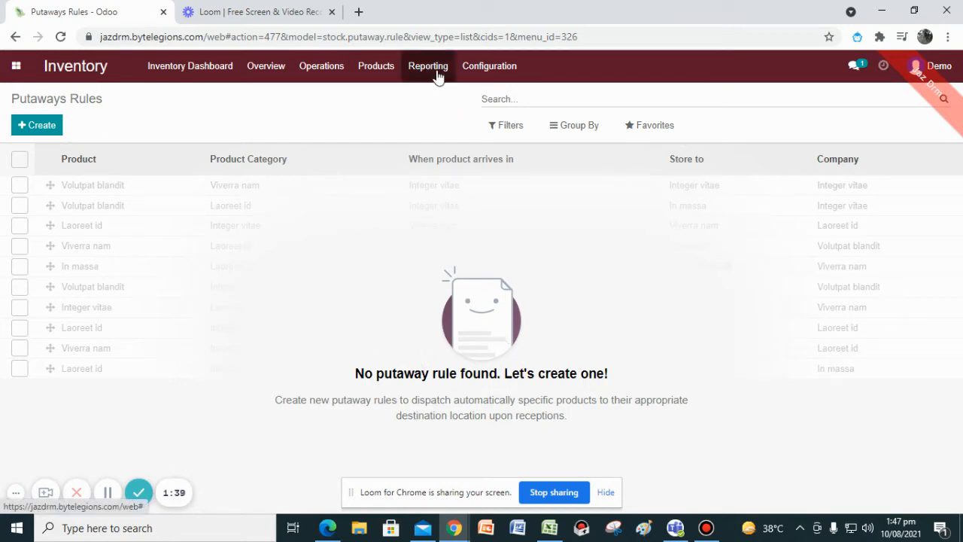
# Open the Product Categories list and start editing the All / Lamp category.
pyautogui.click(518, 67)
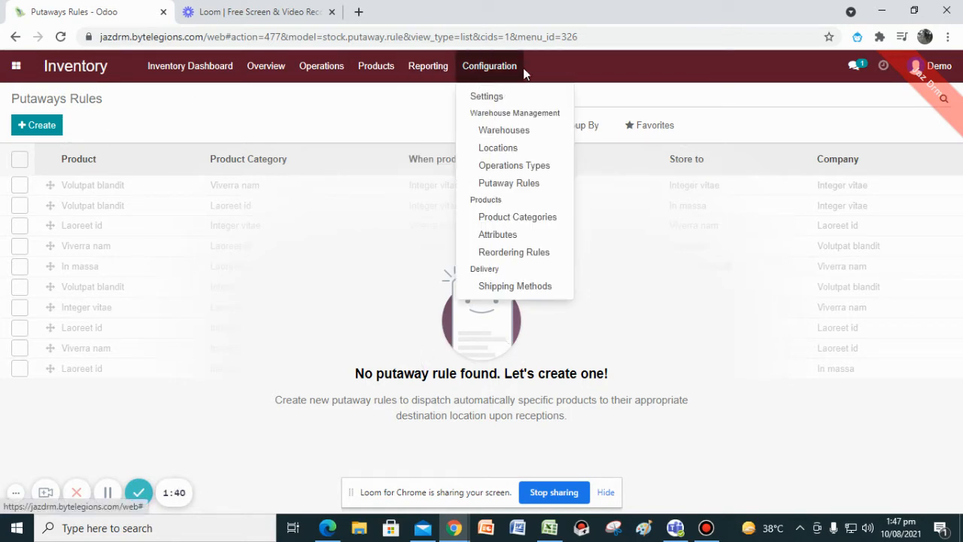
pyautogui.click(532, 222)
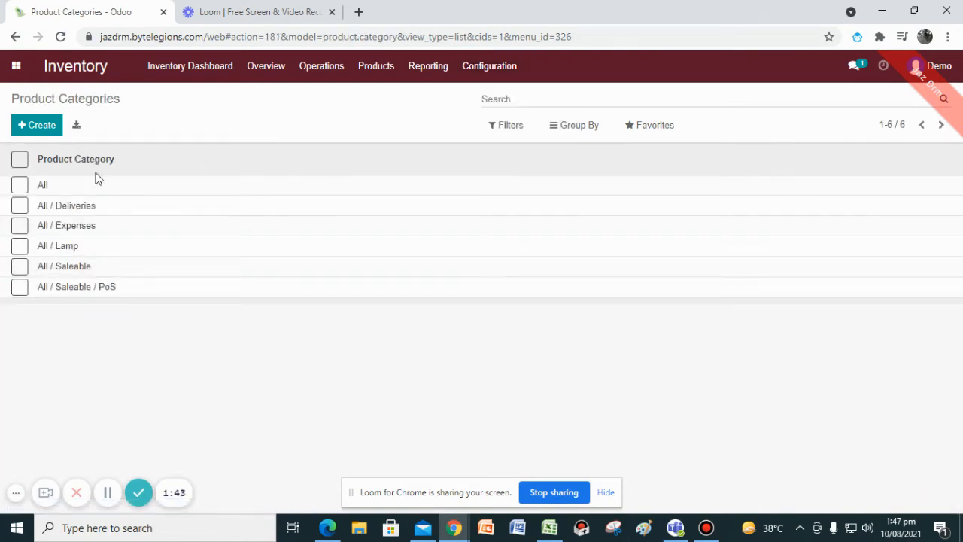
pyautogui.click(54, 247)
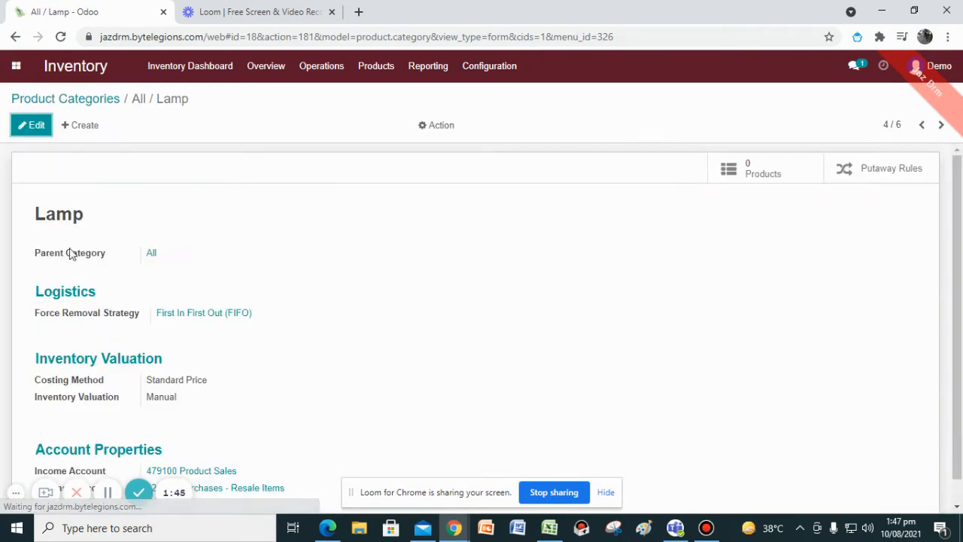
pyautogui.click(33, 126)
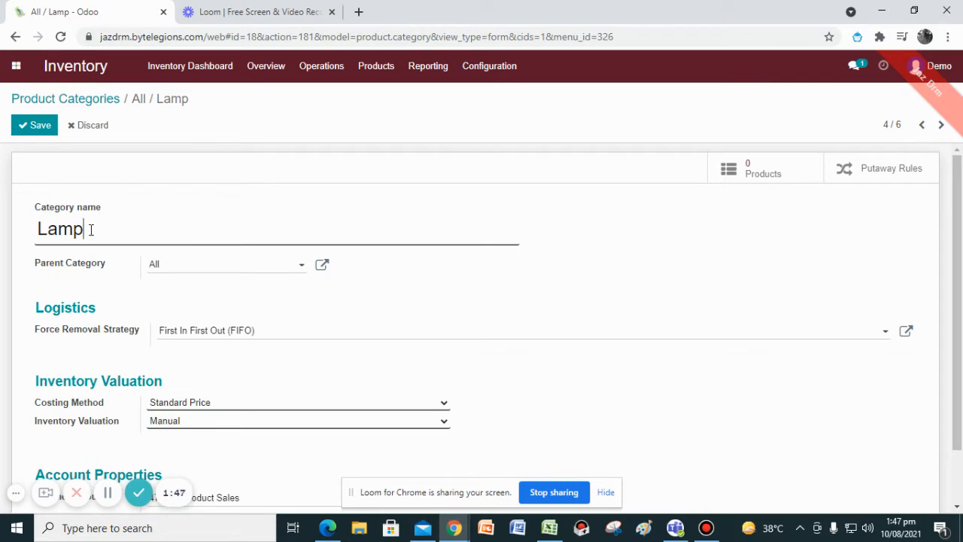
# Review the Lamp category's force removal strategy and costing method options without changing them.
pyautogui.moveTo(90, 229); pyautogui.dragTo(12, 235)
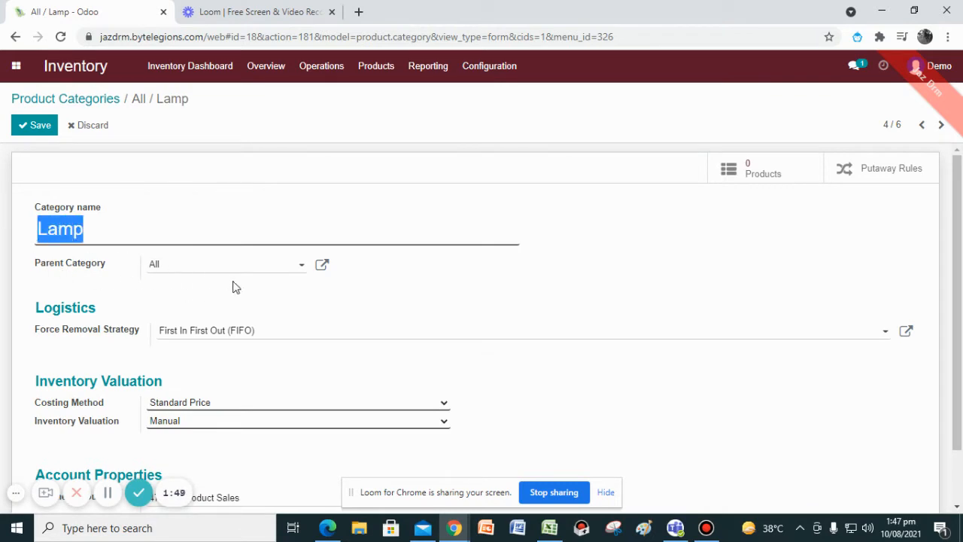
pyautogui.scroll(-1, 254, 318)
pyautogui.click(255, 268)
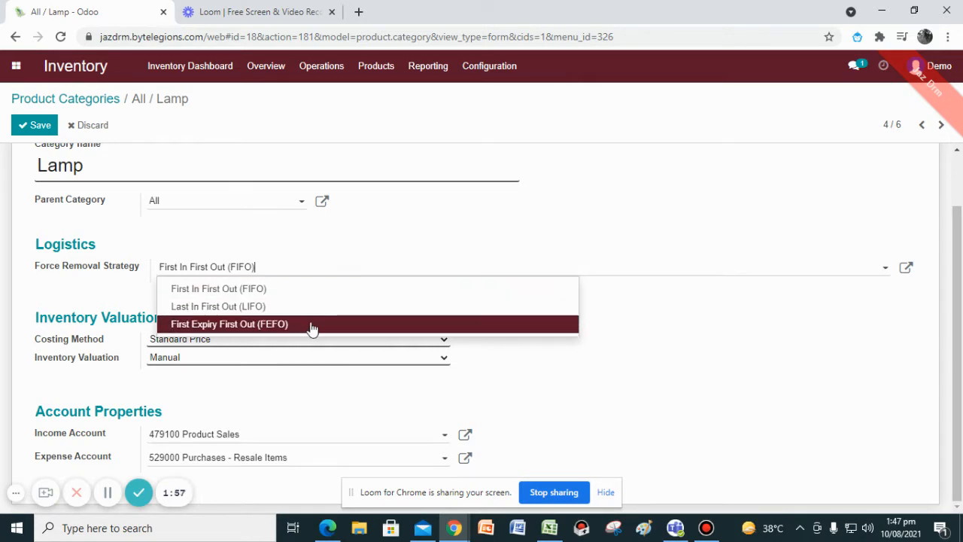
pyautogui.click(487, 371)
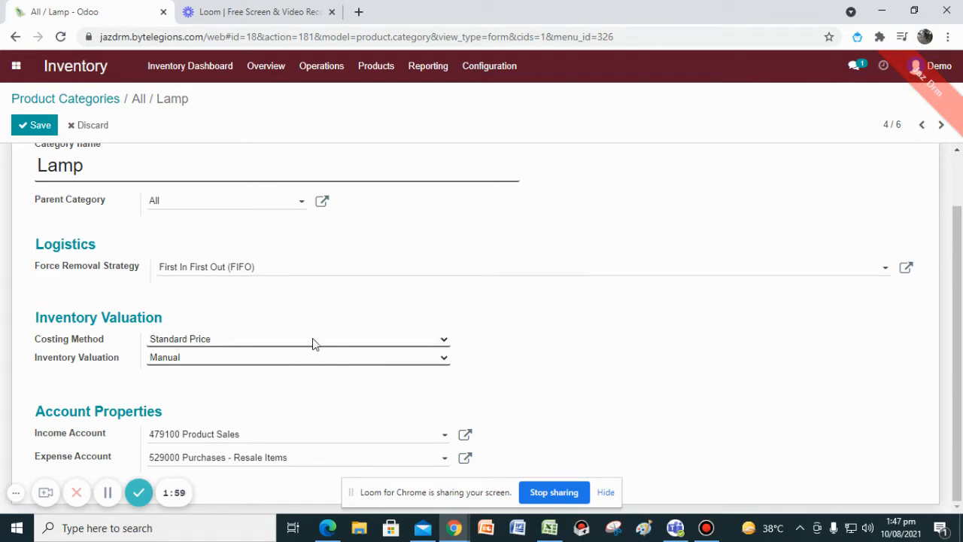
pyautogui.click(315, 340)
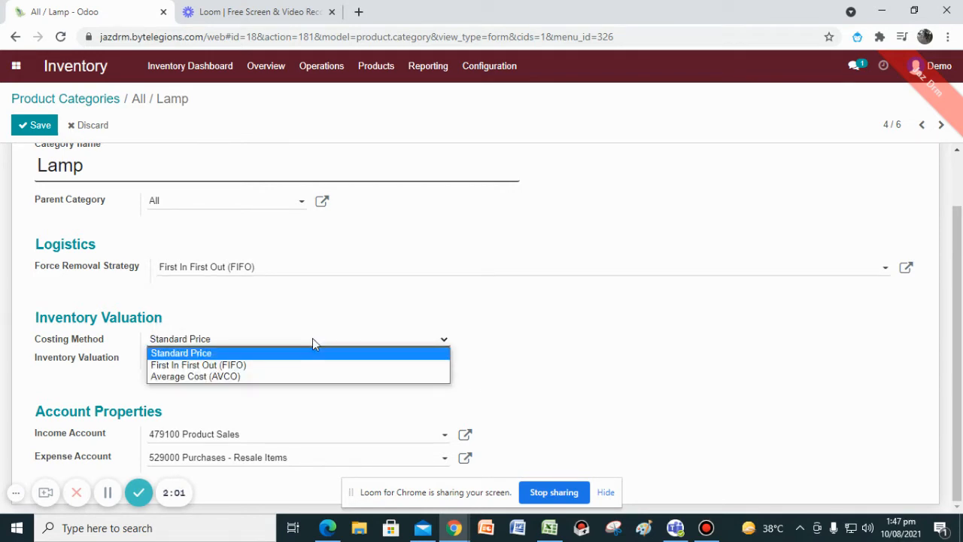
pyautogui.click(109, 496)
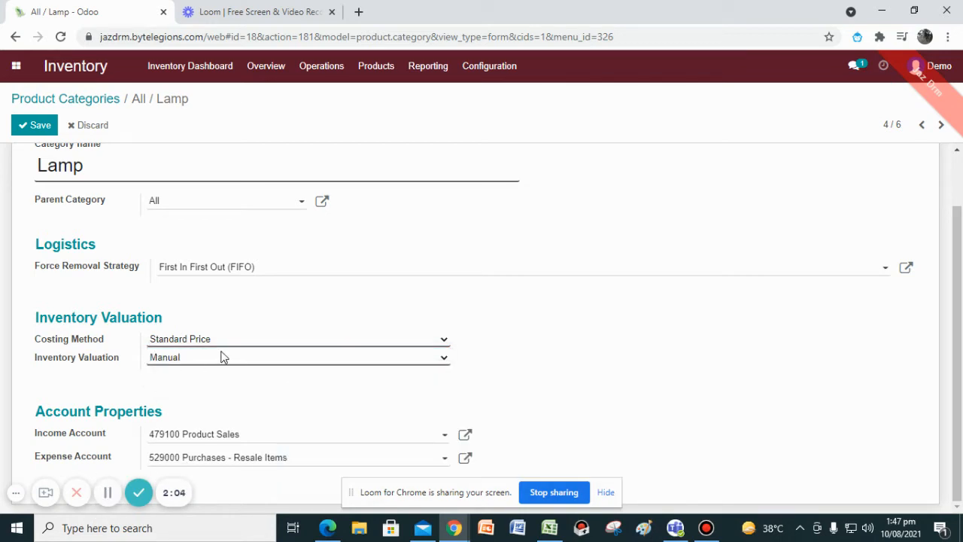
# Review the costing method and inventory valuation options, then save the Lamp category unchanged.
pyautogui.click(249, 339)
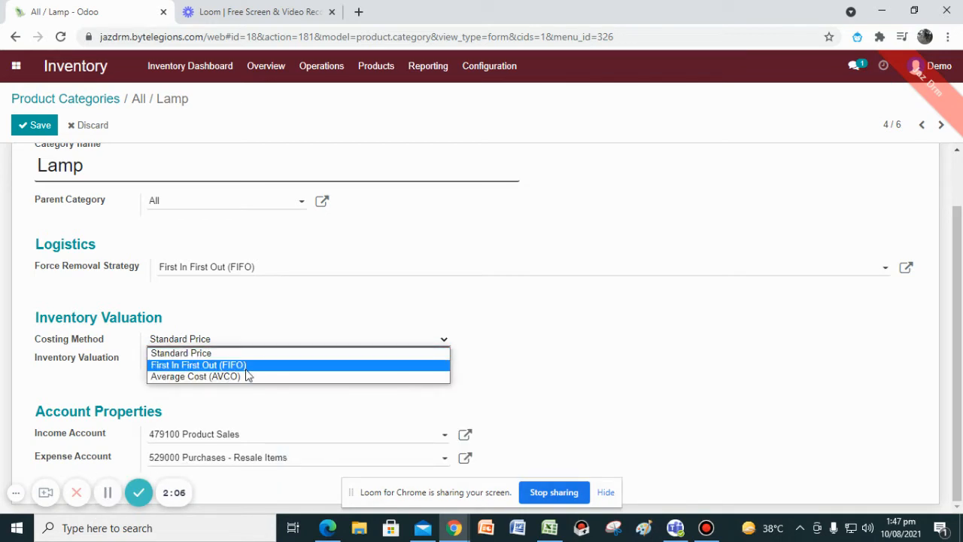
pyautogui.click(350, 359)
pyautogui.click(249, 360)
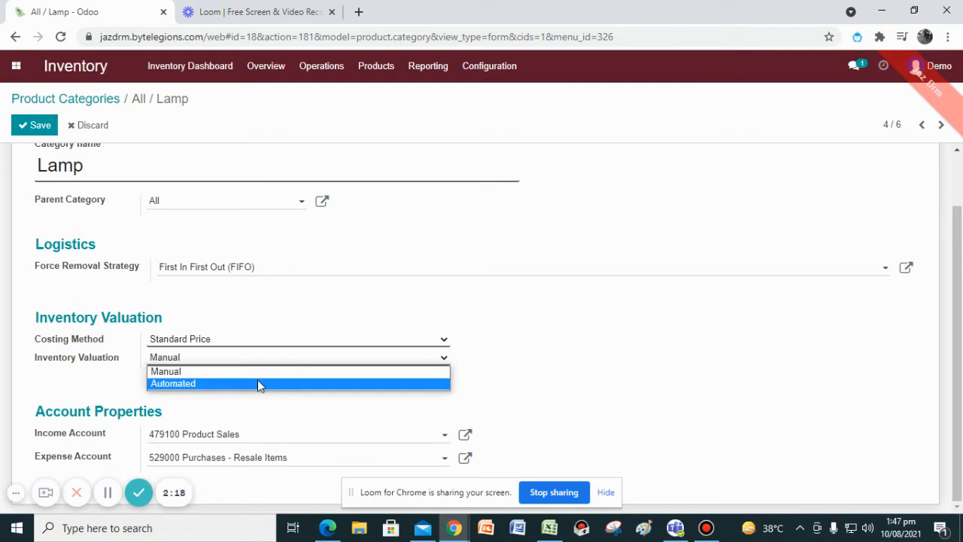
pyautogui.click(259, 424)
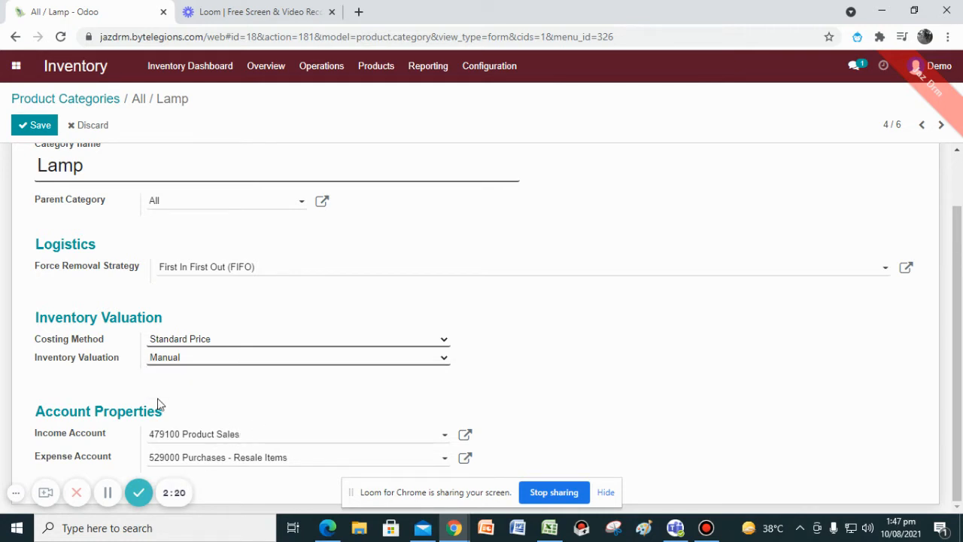
pyautogui.scroll(2, 243, 452)
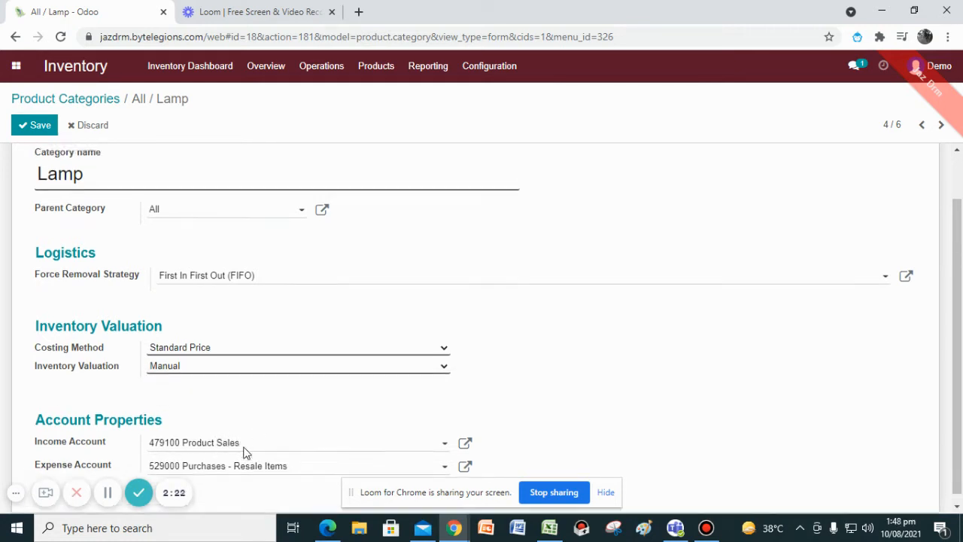
pyautogui.click(42, 126)
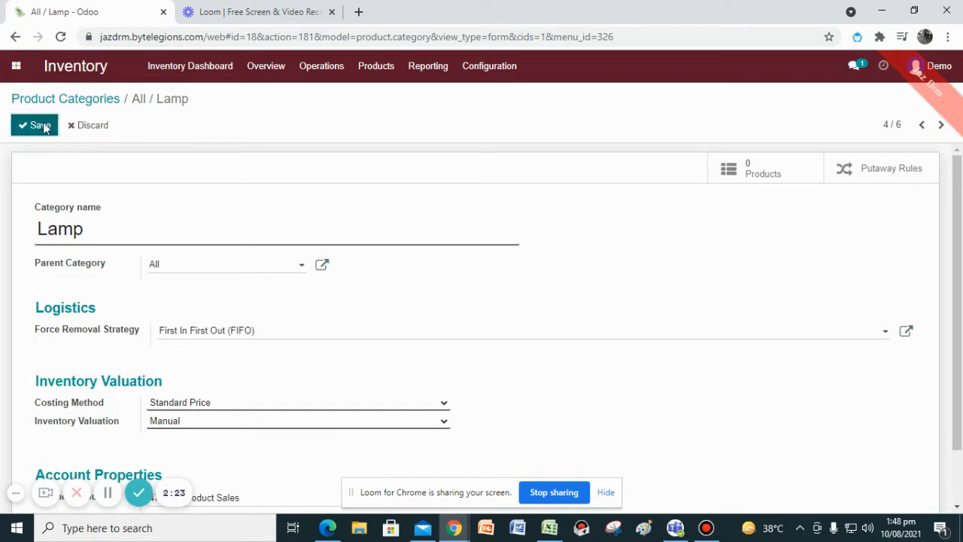
# Return to the Product Categories list and open the Attributes list.
pyautogui.click(73, 98)
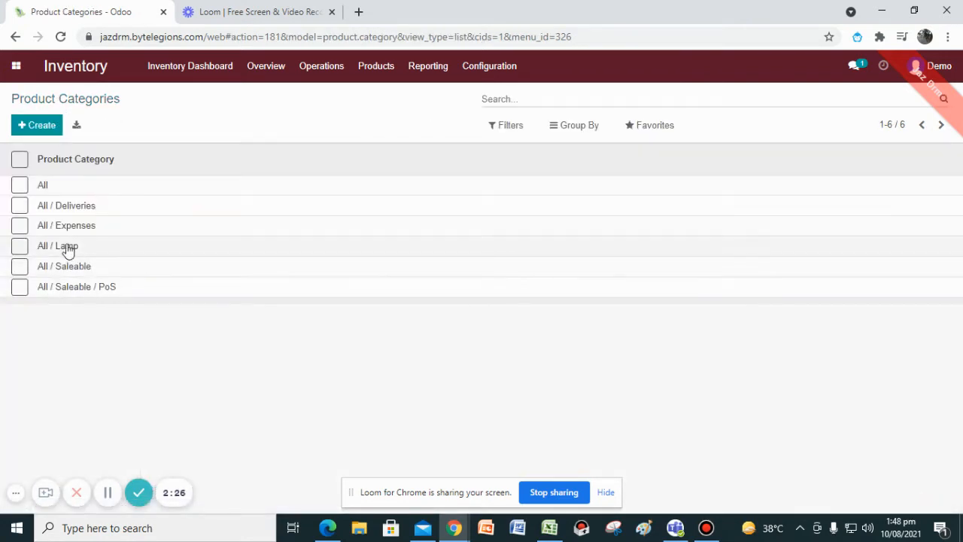
pyautogui.click(111, 493)
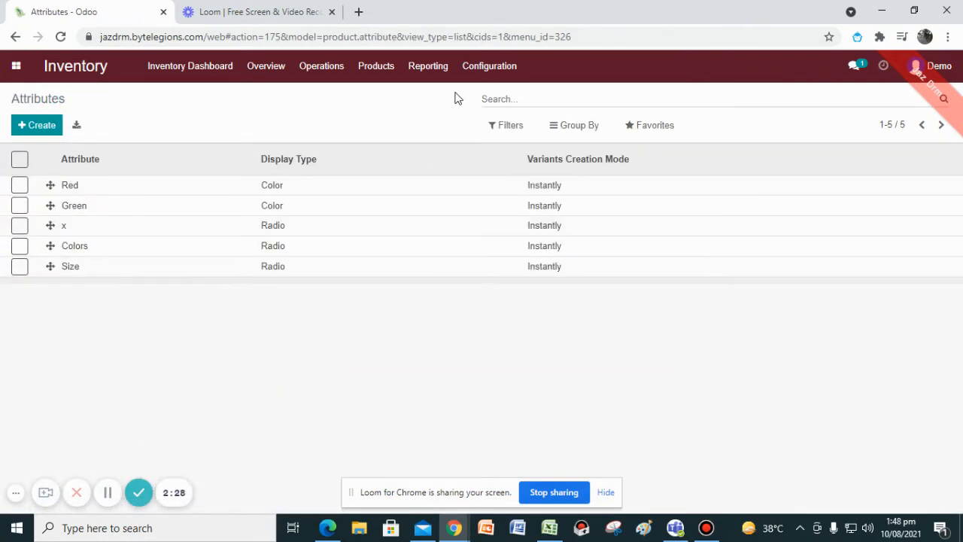
pyautogui.click(489, 65)
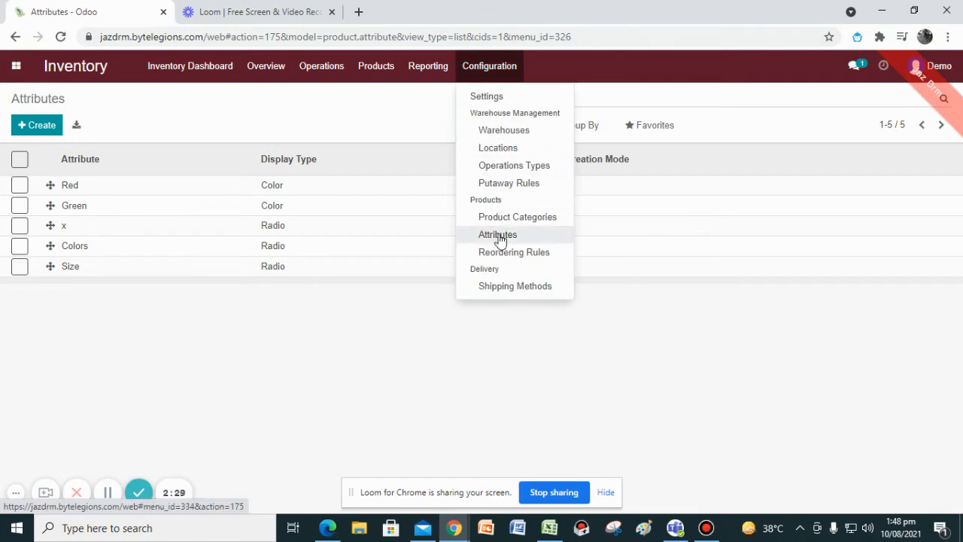
pyautogui.click(498, 234)
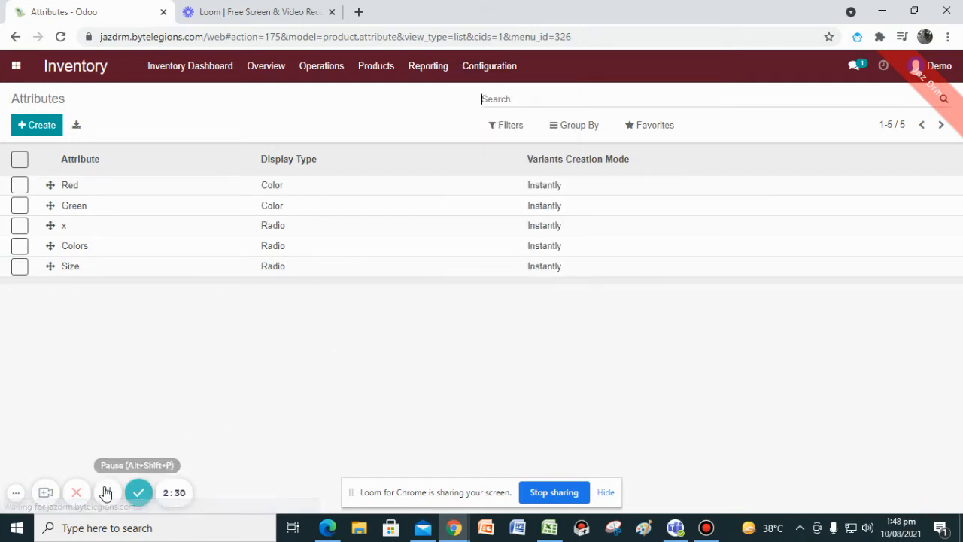
# Create a new product attribute named size.
pyautogui.click(32, 128)
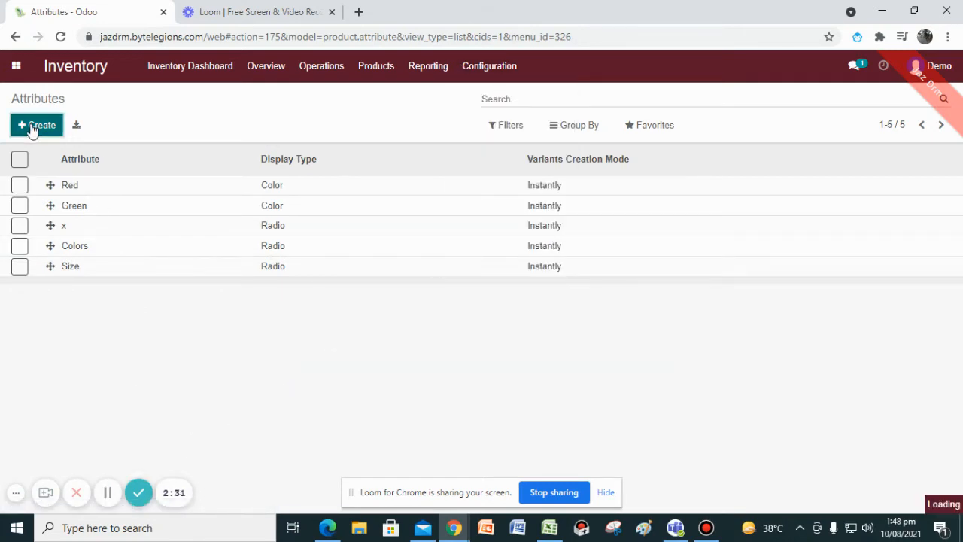
pyautogui.click(193, 179)
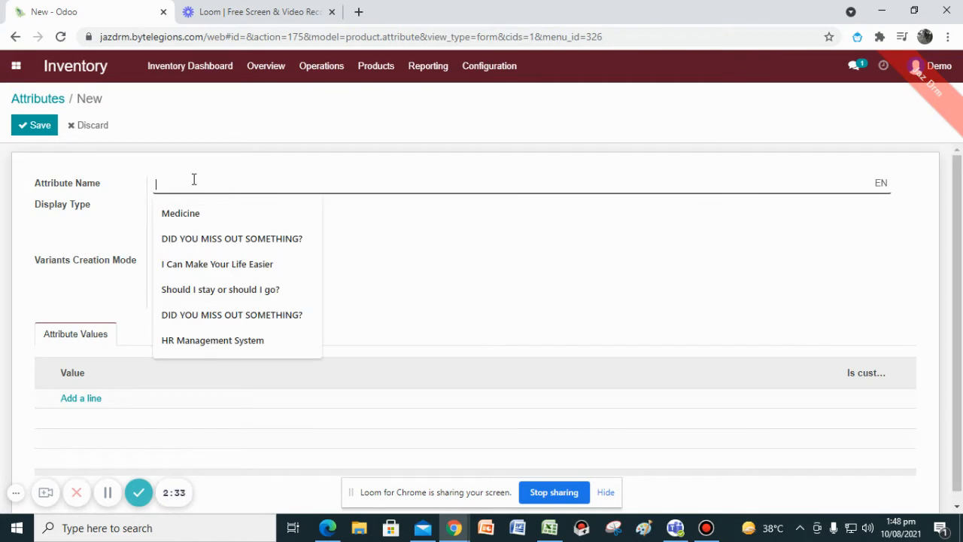
pyautogui.write('S')
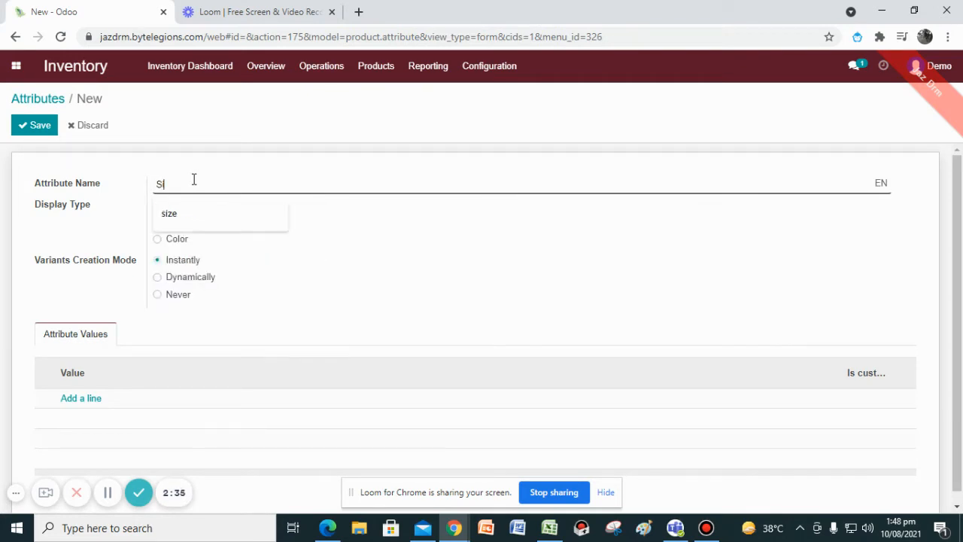
pyautogui.write('ize')
pyautogui.click(223, 213)
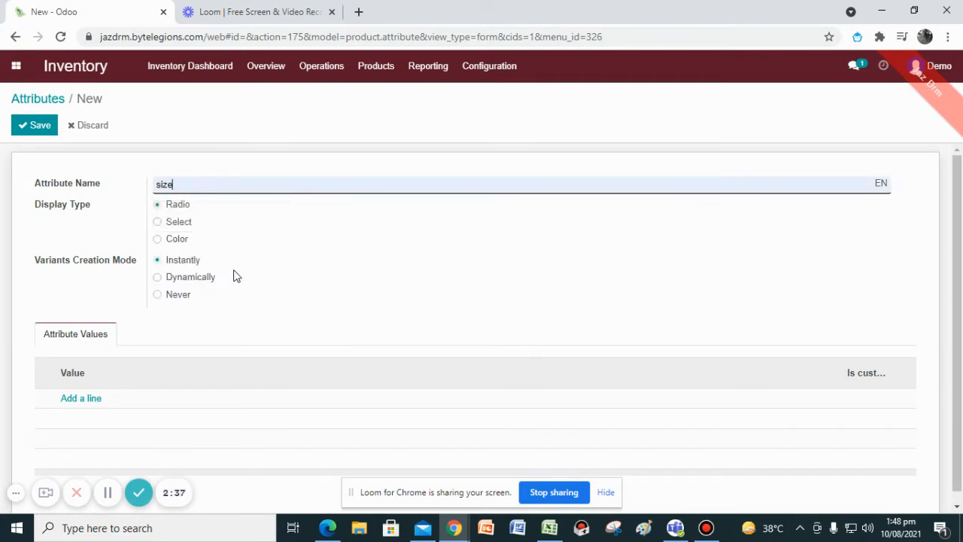
# Add the values Small and Medium to the size attribute, save it and return to the Attributes list.
pyautogui.click(80, 399)
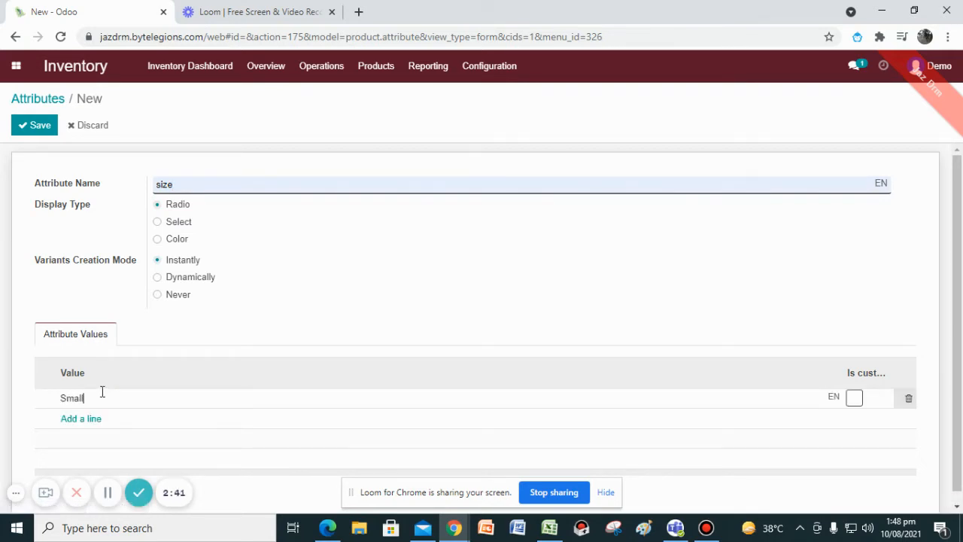
pyautogui.write('Small')
pyautogui.click(72, 420)
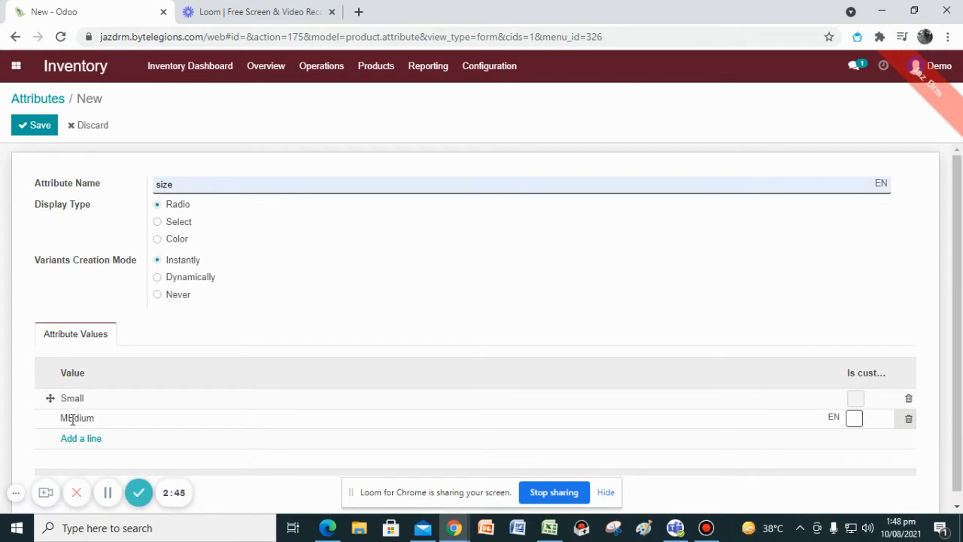
pyautogui.click(27, 128)
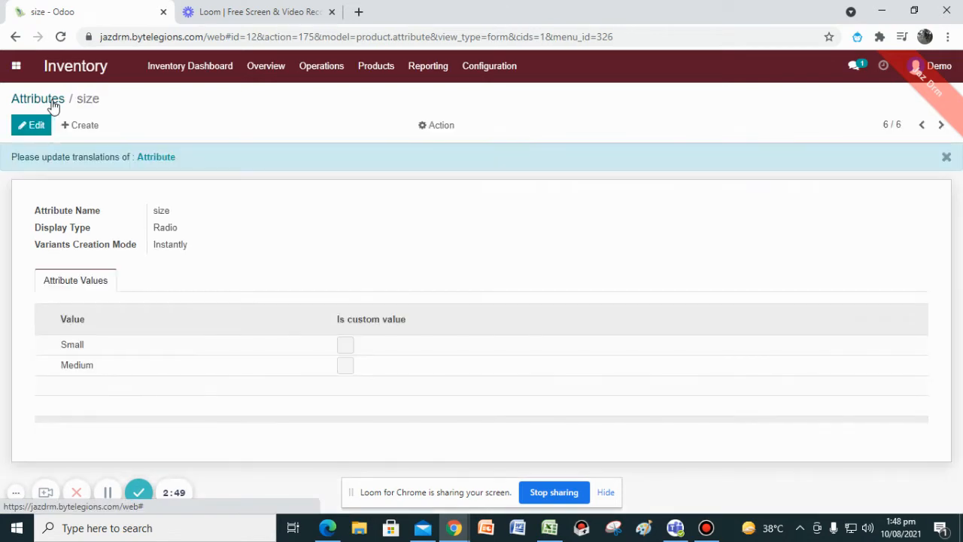
pyautogui.click(37, 98)
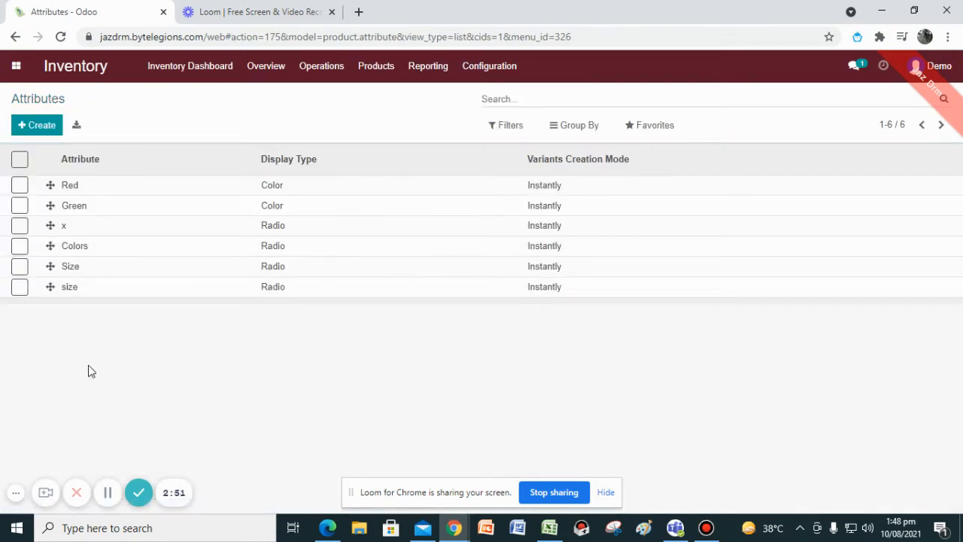
# Create a reordering rule for product Lamp at WH/Stock with minimum quantity 6 and maximum quantity 10, and save it.
pyautogui.click(76, 293)
pyautogui.click(488, 66)
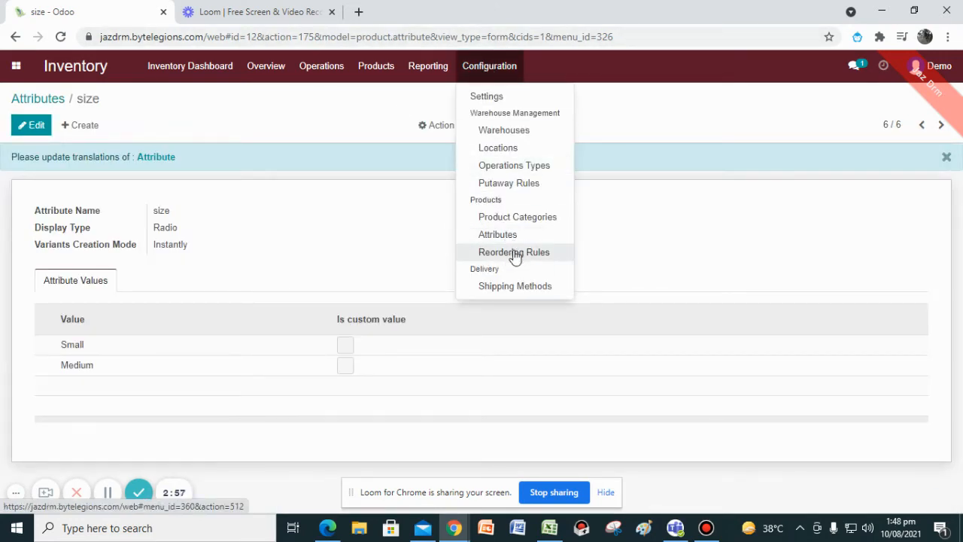
pyautogui.click(502, 253)
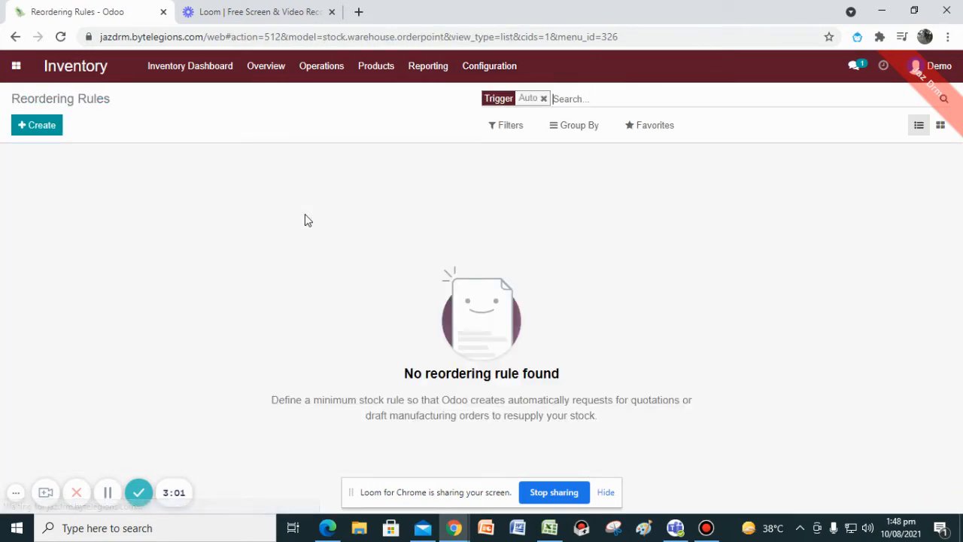
pyautogui.click(50, 125)
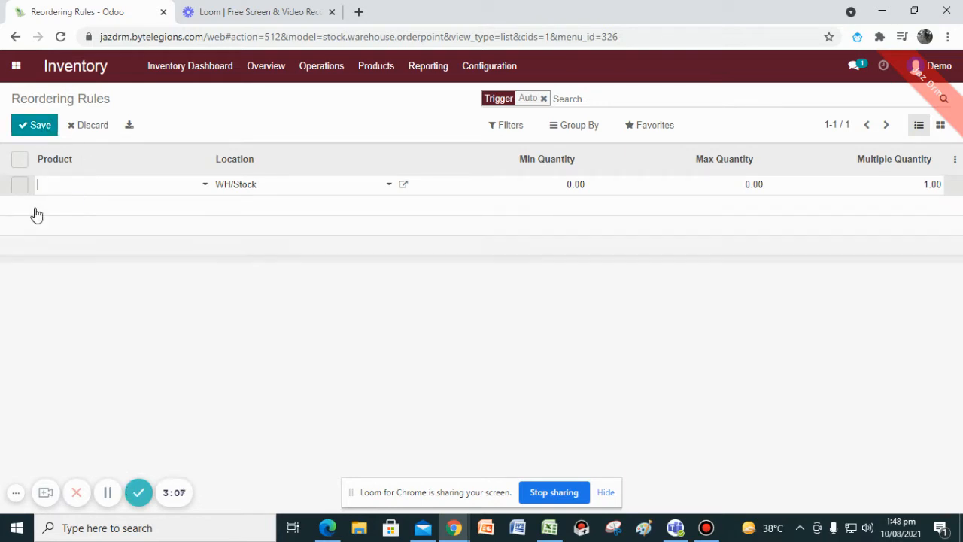
pyautogui.write('Lamp')
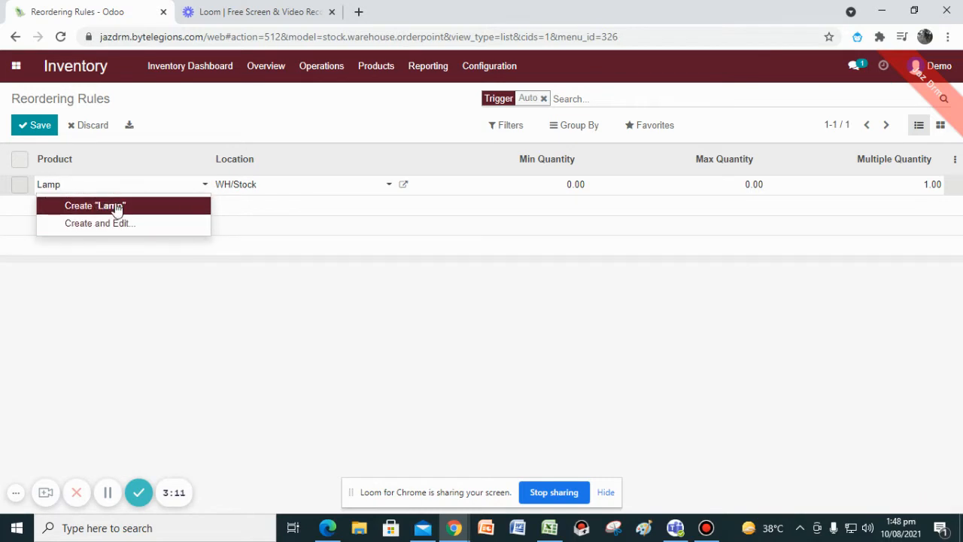
pyautogui.click(117, 206)
pyautogui.click(570, 186)
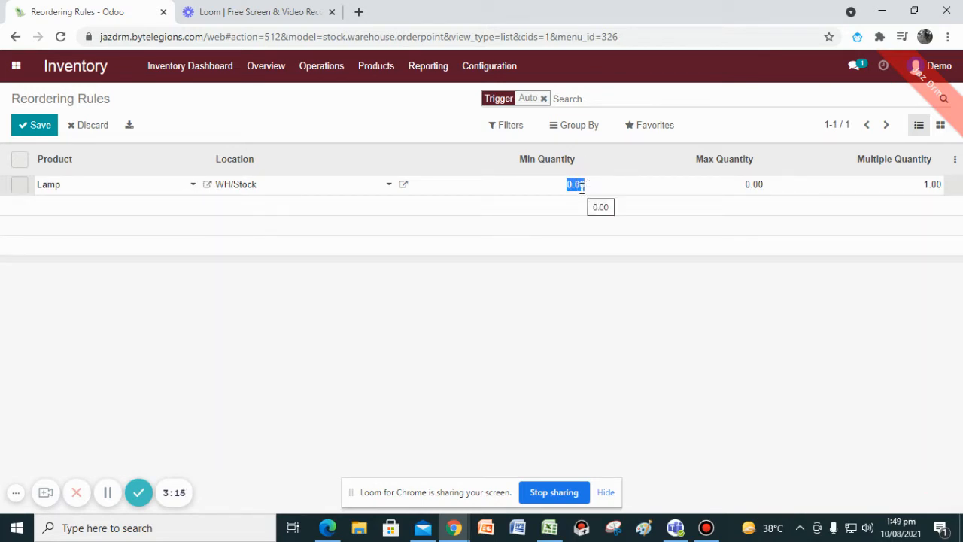
pyautogui.press('BackSpace')
pyautogui.write('6')
pyautogui.click(746, 184)
pyautogui.write('10')
pyautogui.click(41, 134)
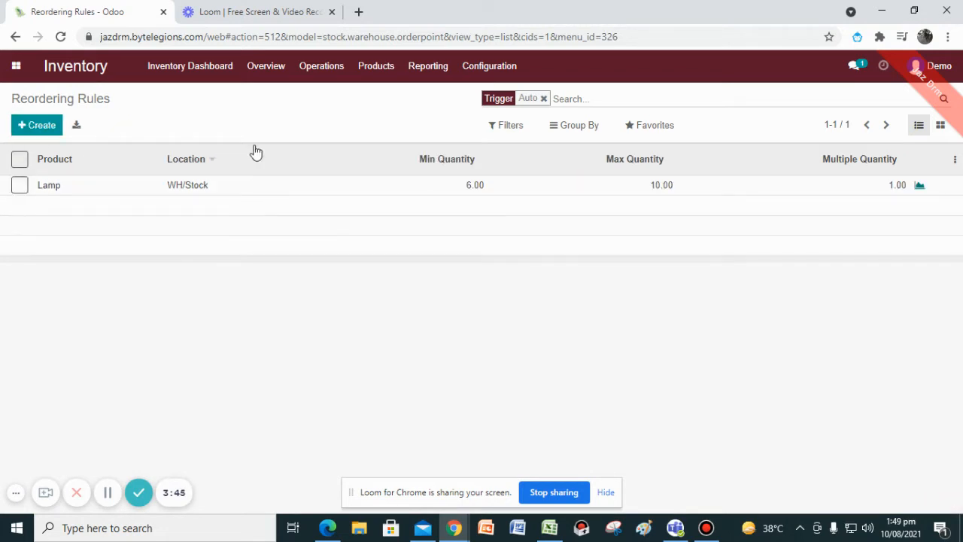
# Create a new transfer, choosing the customer contact and Partner Locations/Customers as destination location.
pyautogui.click(320, 75)
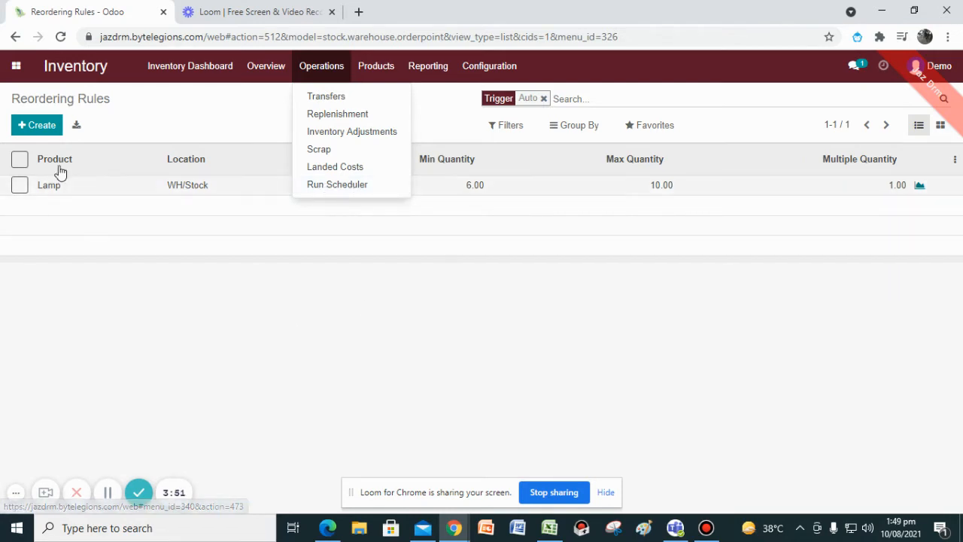
pyautogui.click(153, 318)
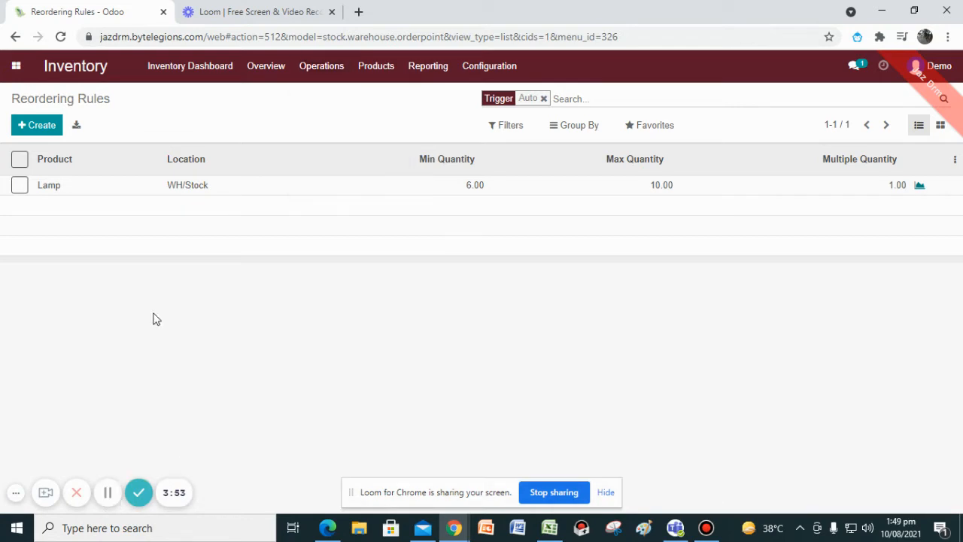
pyautogui.click(322, 68)
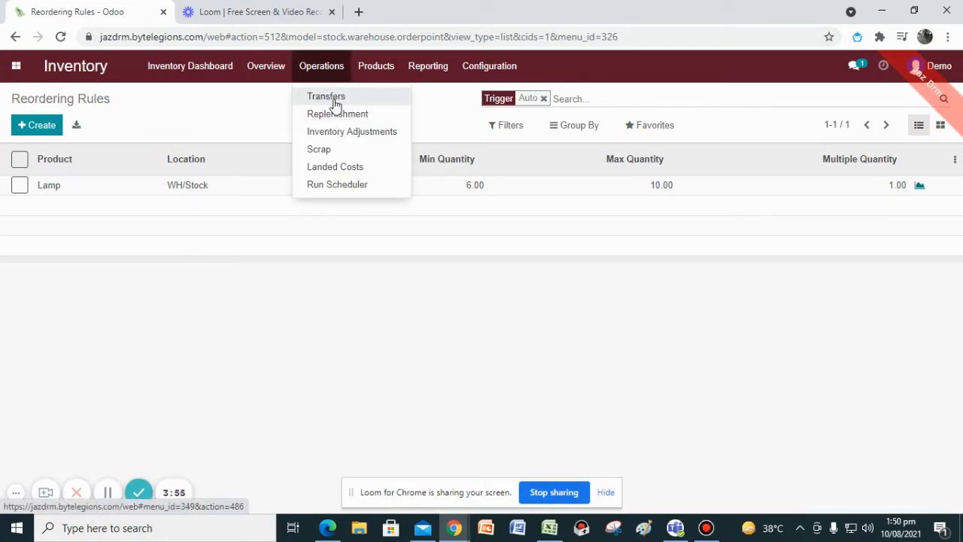
pyautogui.click(330, 100)
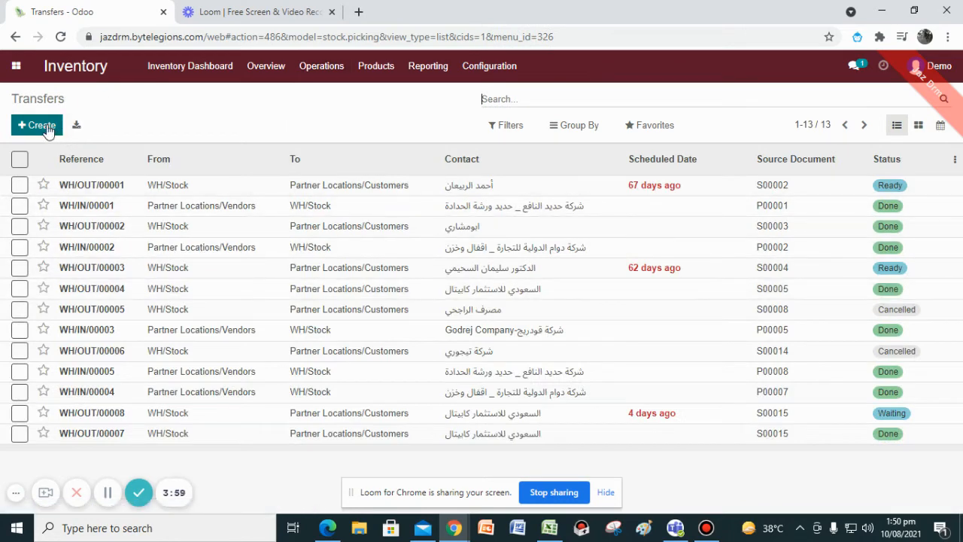
pyautogui.click(43, 126)
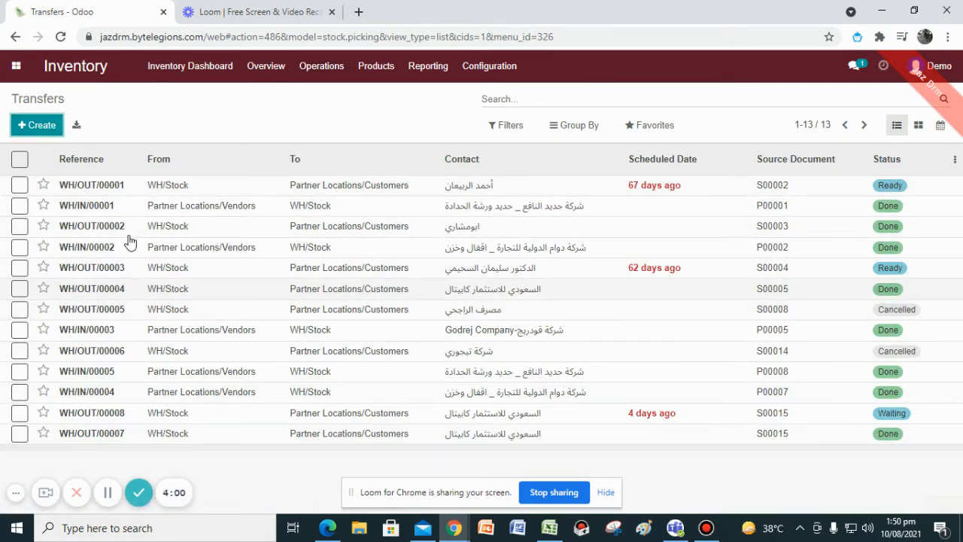
pyautogui.click(173, 223)
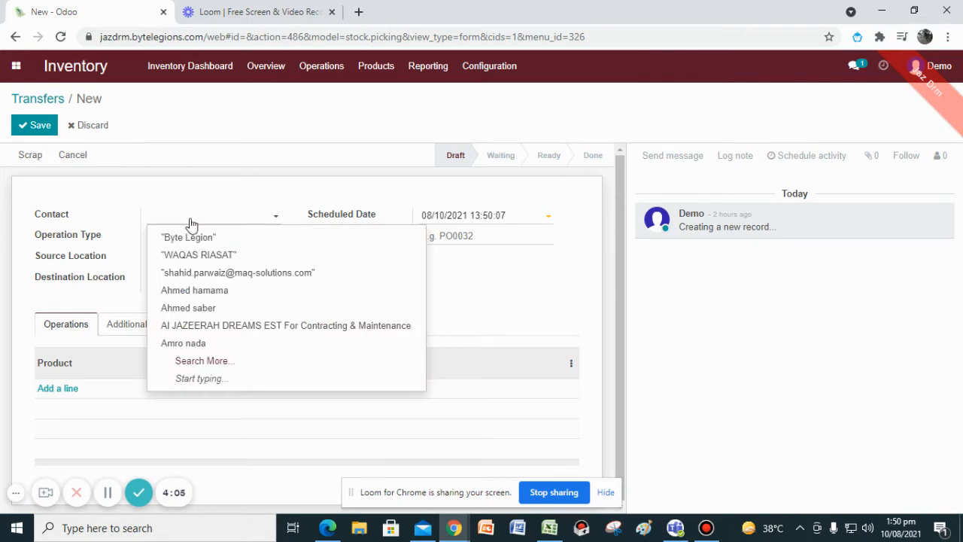
pyautogui.click(197, 309)
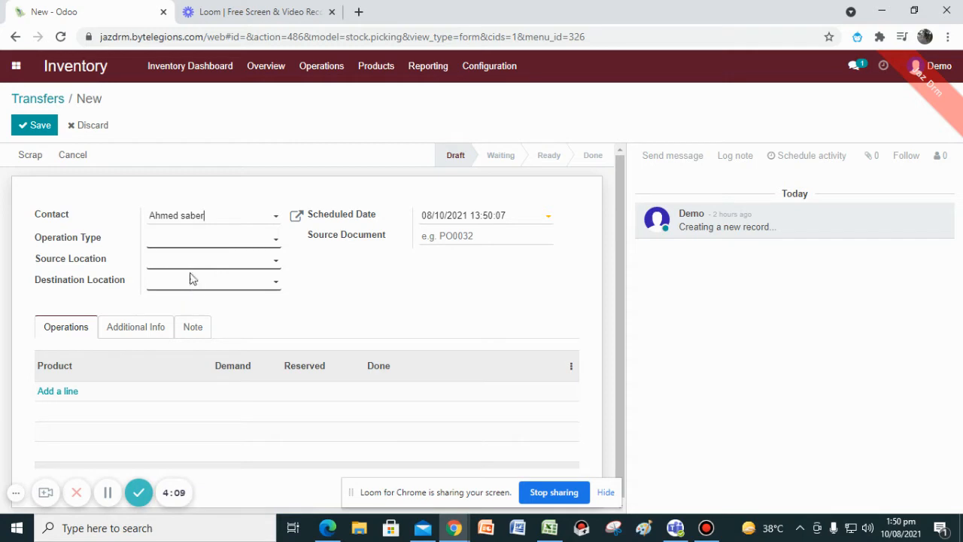
pyautogui.click(195, 281)
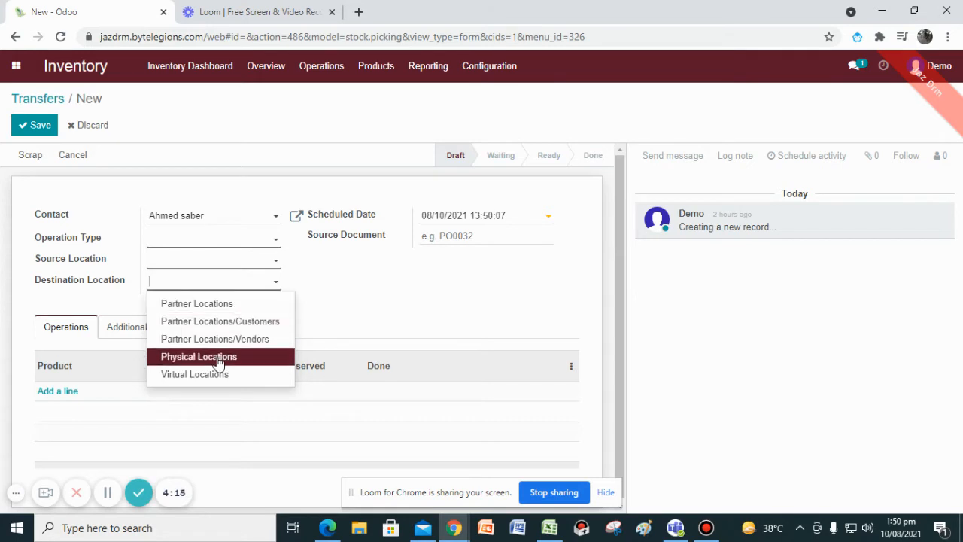
pyautogui.click(217, 323)
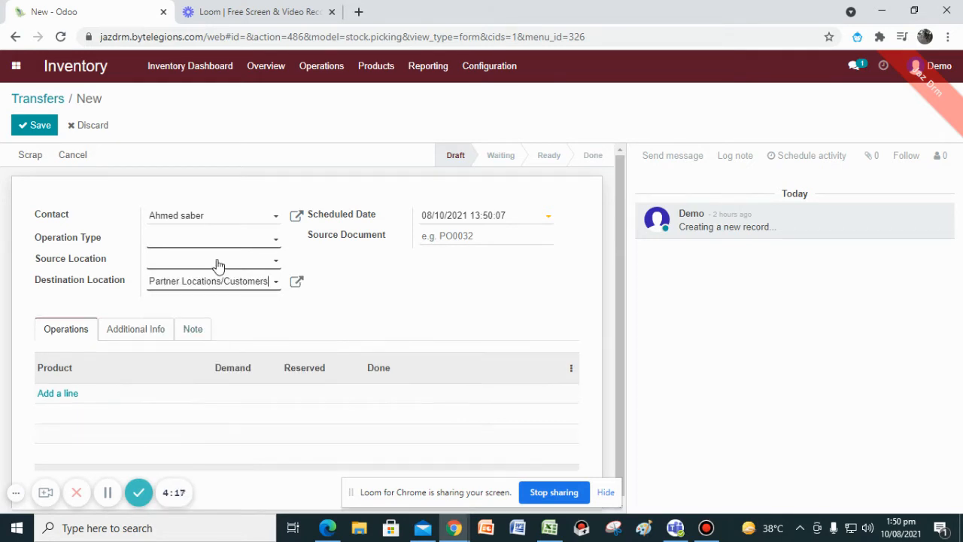
# Set the transfer's operation type to San Francisco: Delivery Orders.
pyautogui.click(195, 248)
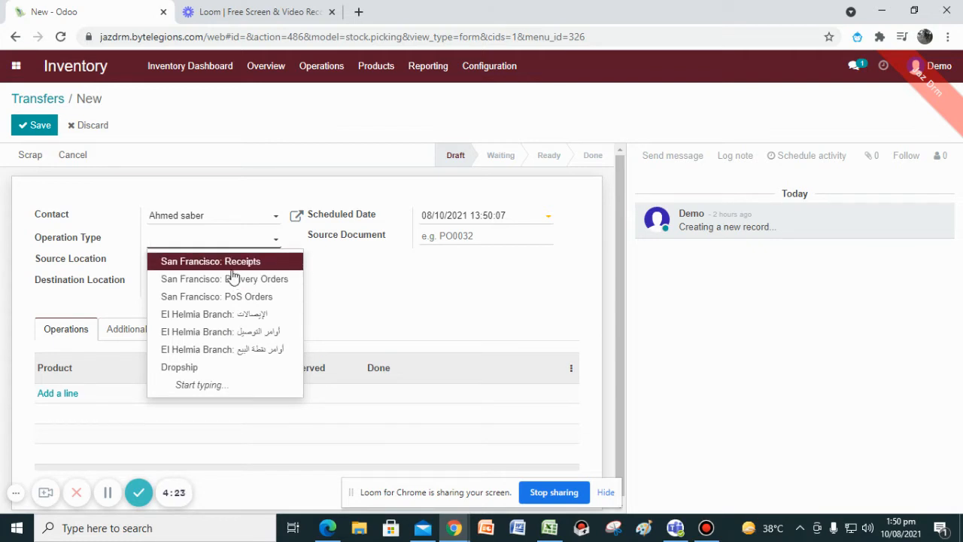
pyautogui.write('intern')
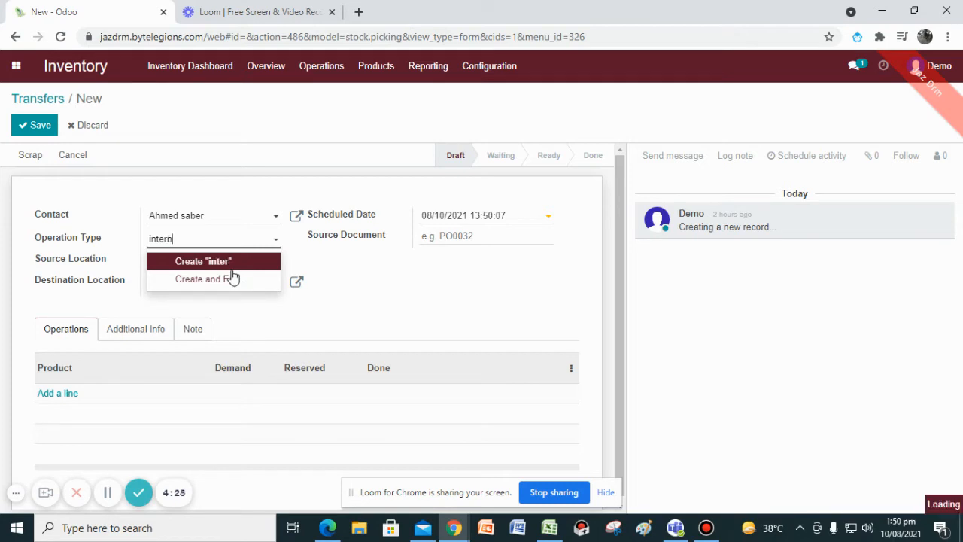
pyautogui.press('BackSpace')
pyautogui.press('BackSpace')
pyautogui.press('BackSpace')
pyautogui.press('BackSpace')
pyautogui.press('BackSpace')
pyautogui.press('BackSpace')
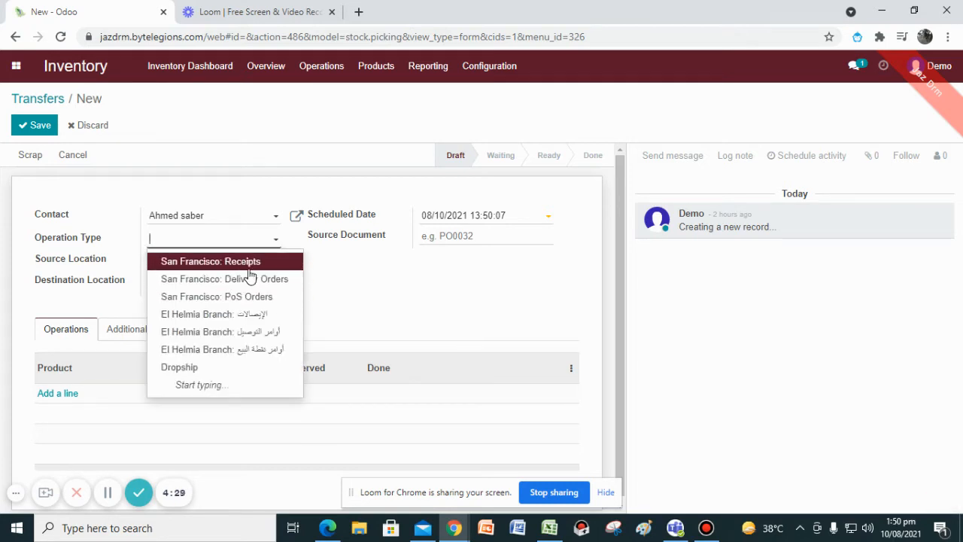
pyautogui.click(252, 279)
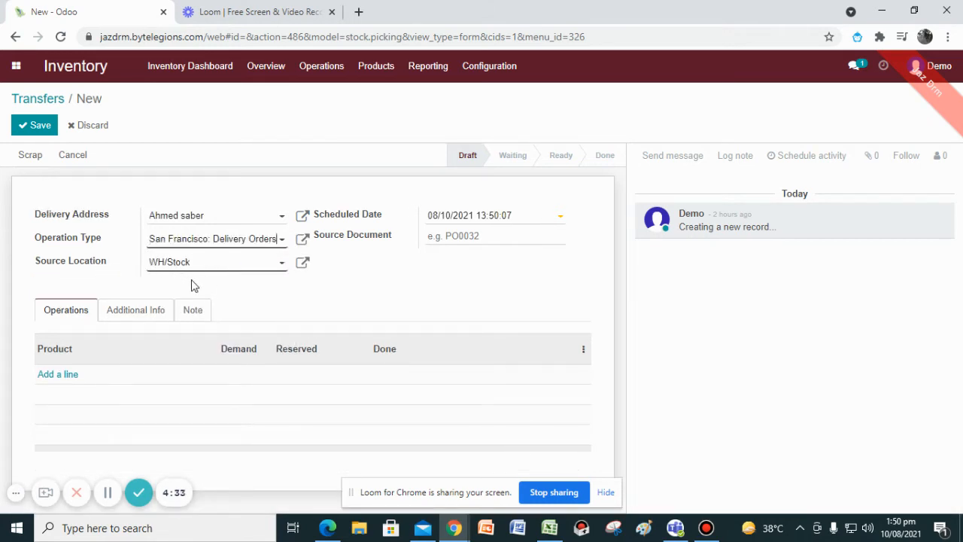
pyautogui.moveTo(31, 235); pyautogui.dragTo(120, 241)
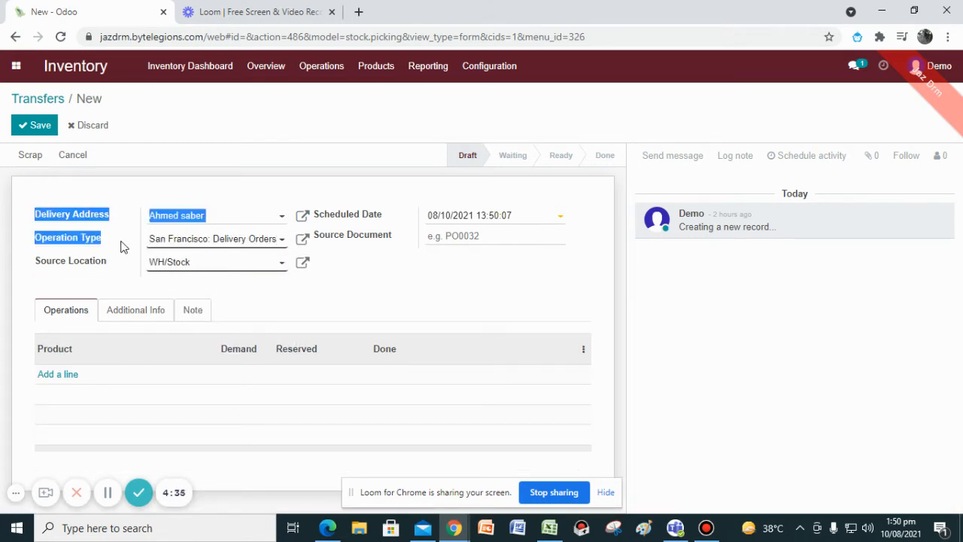
pyautogui.click(117, 264)
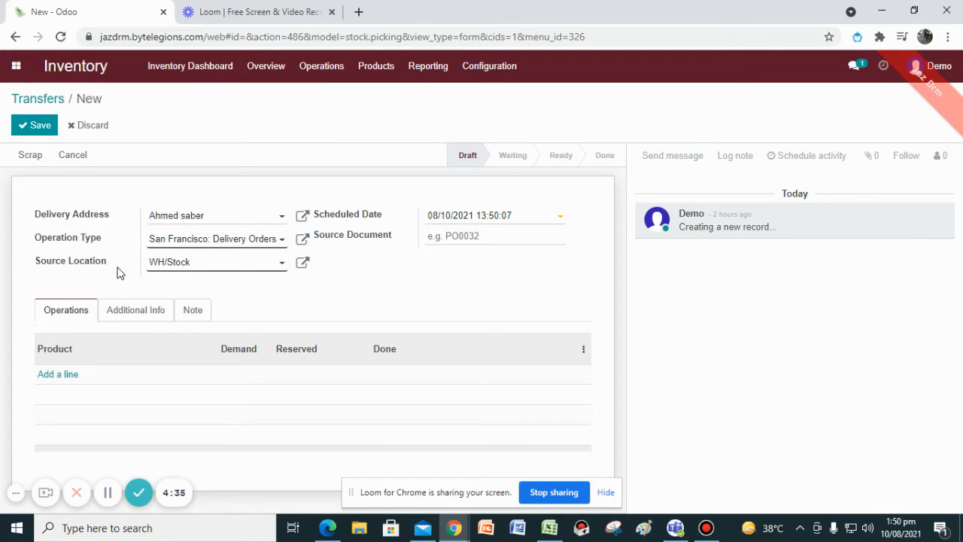
# Add an operation line for Lamp with a demand of 10 and save the transfer.
pyautogui.click(66, 376)
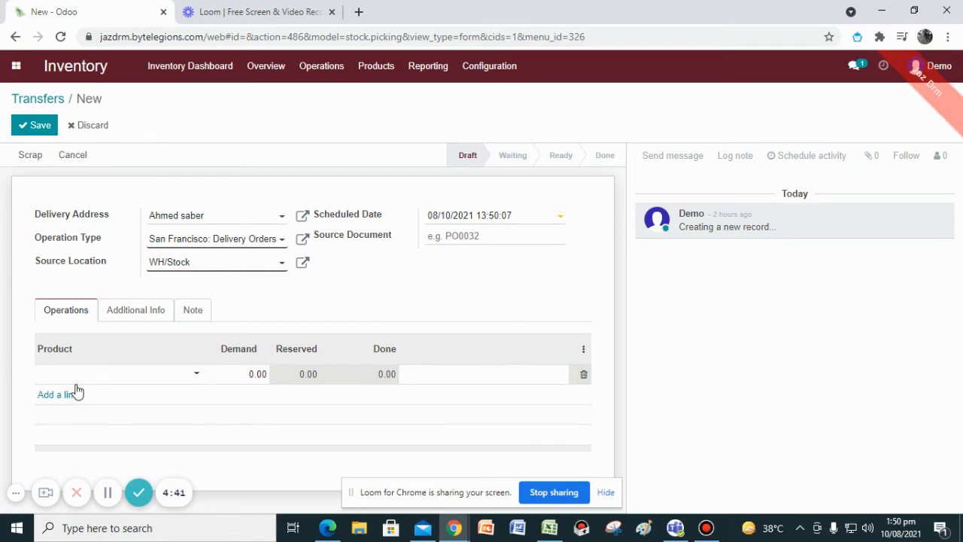
pyautogui.write('Lamp')
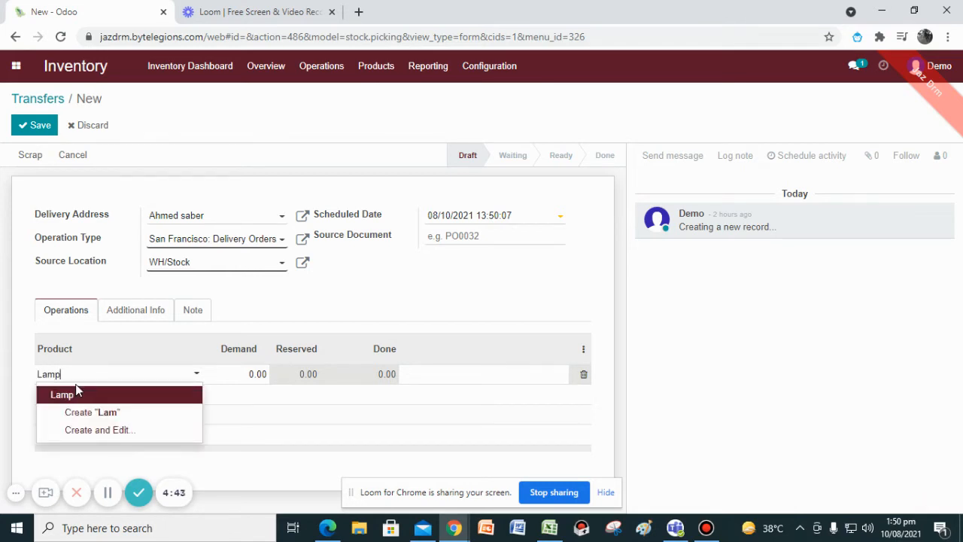
pyautogui.click(76, 394)
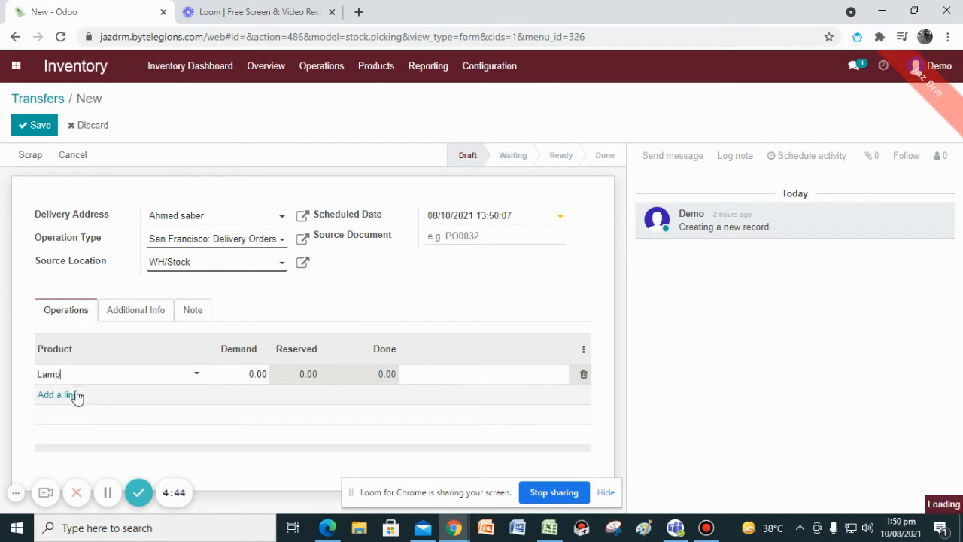
pyautogui.click(254, 374)
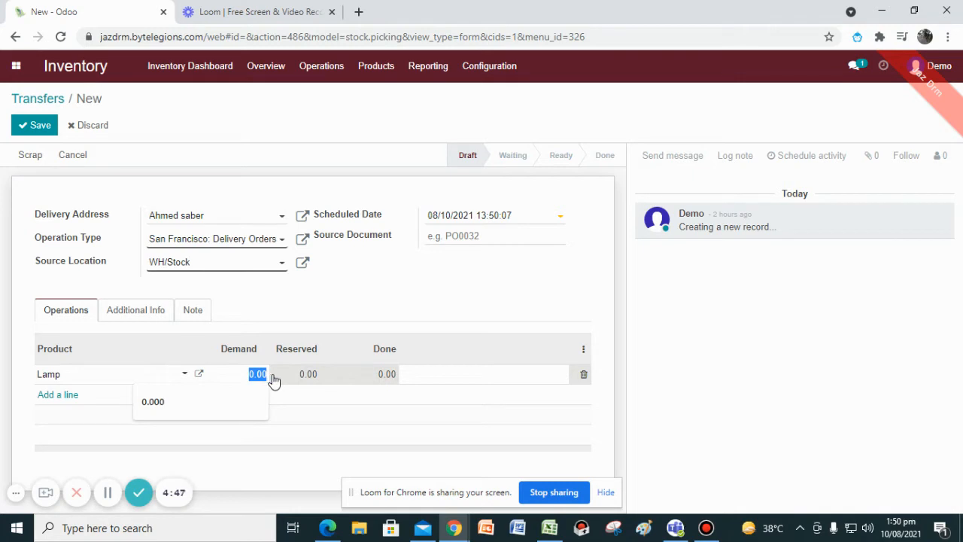
pyautogui.write('10')
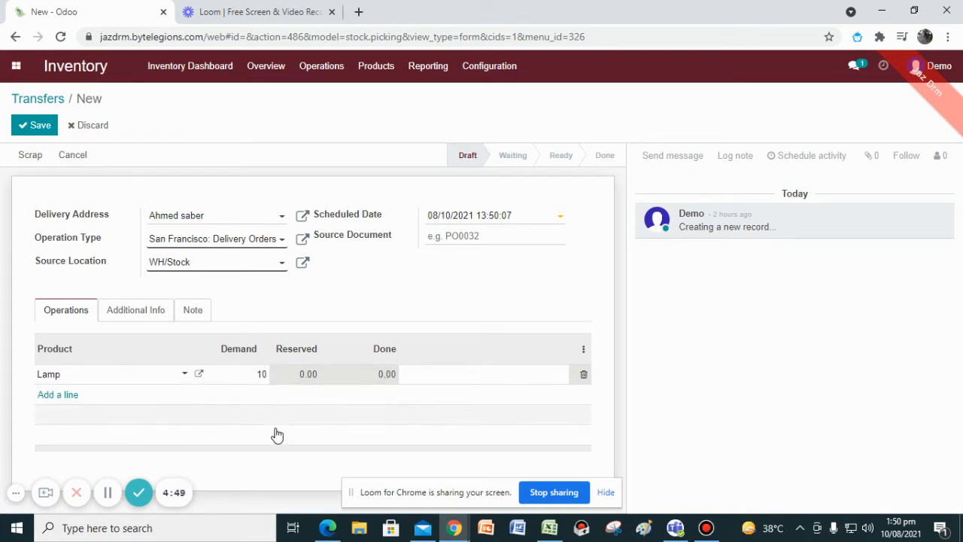
pyautogui.click(243, 460)
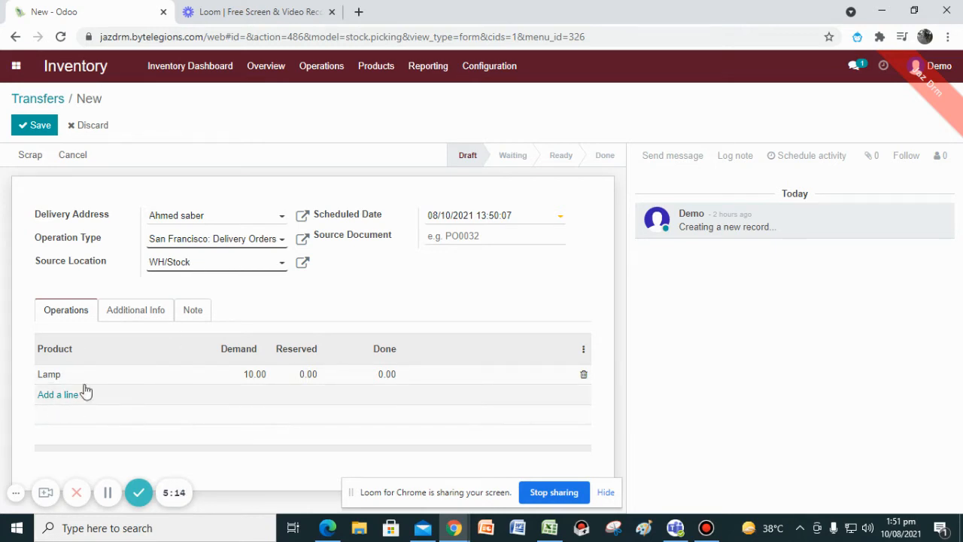
pyautogui.click(41, 126)
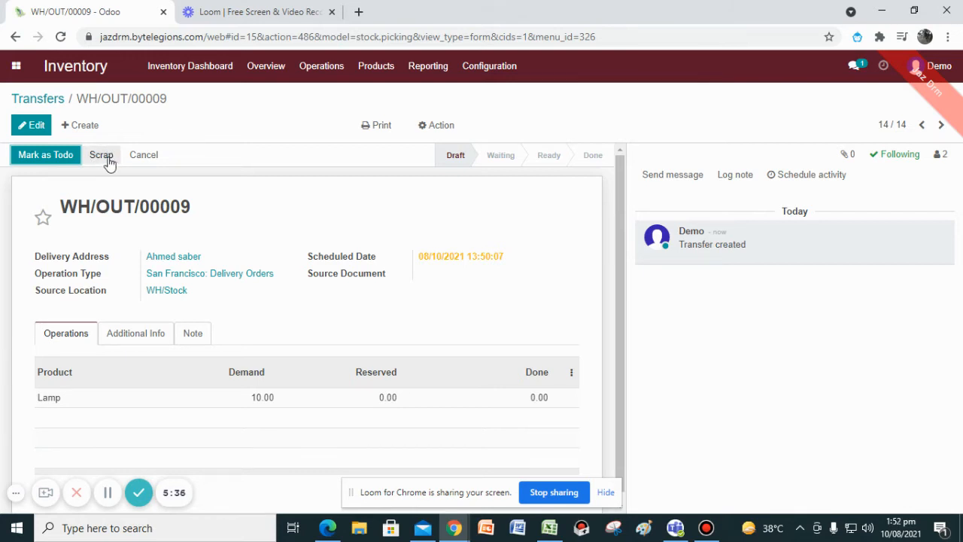
# Mark the delivery transfer as to do, then validate it and apply the immediate transfer.
pyautogui.click(322, 73)
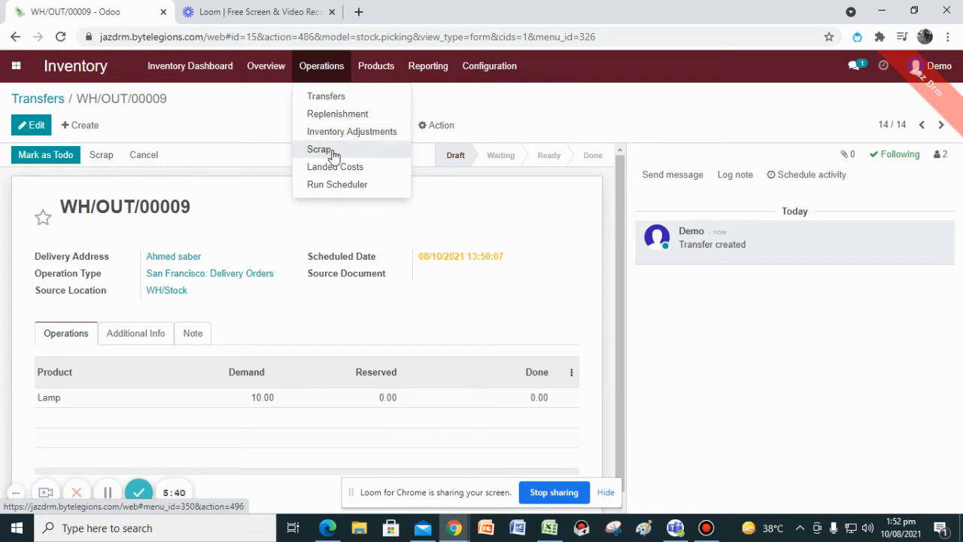
pyautogui.click(113, 171)
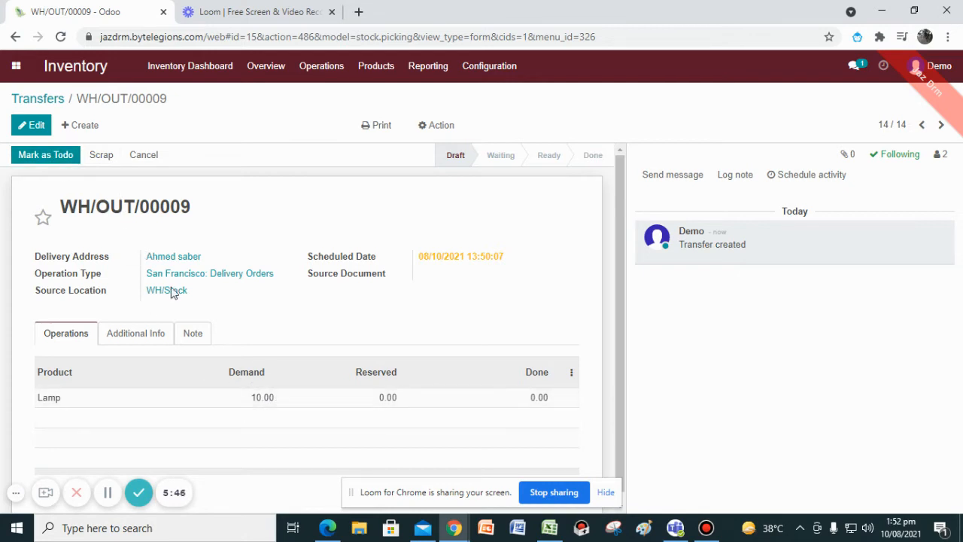
pyautogui.click(64, 156)
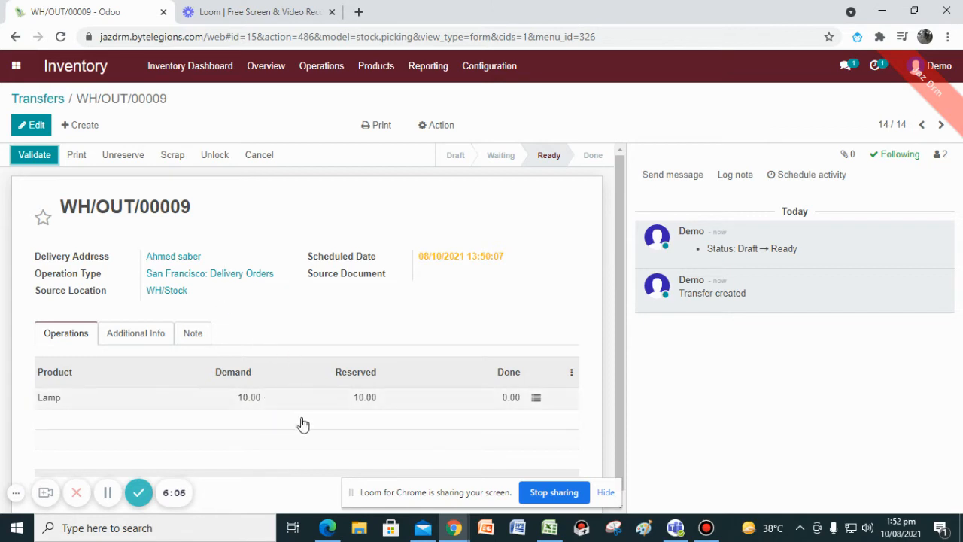
pyautogui.click(45, 157)
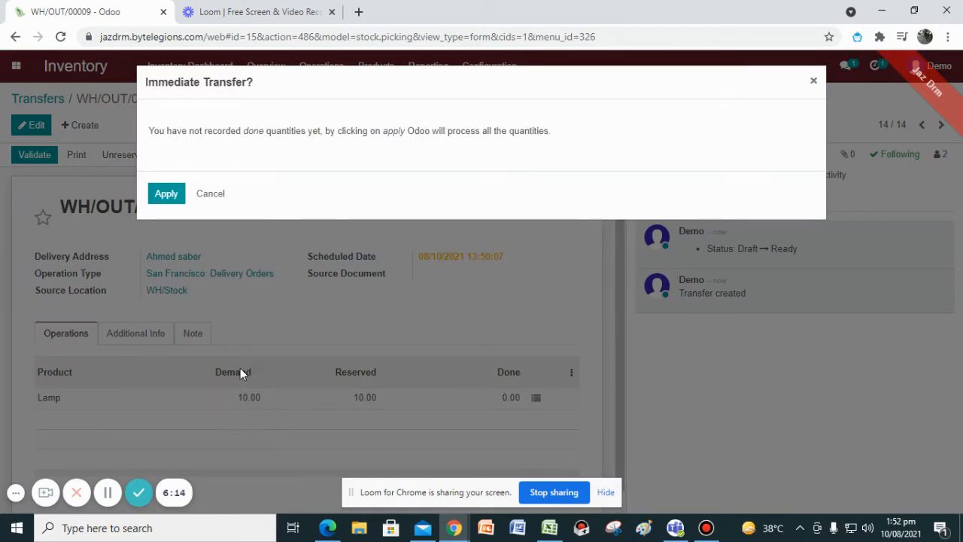
pyautogui.click(167, 194)
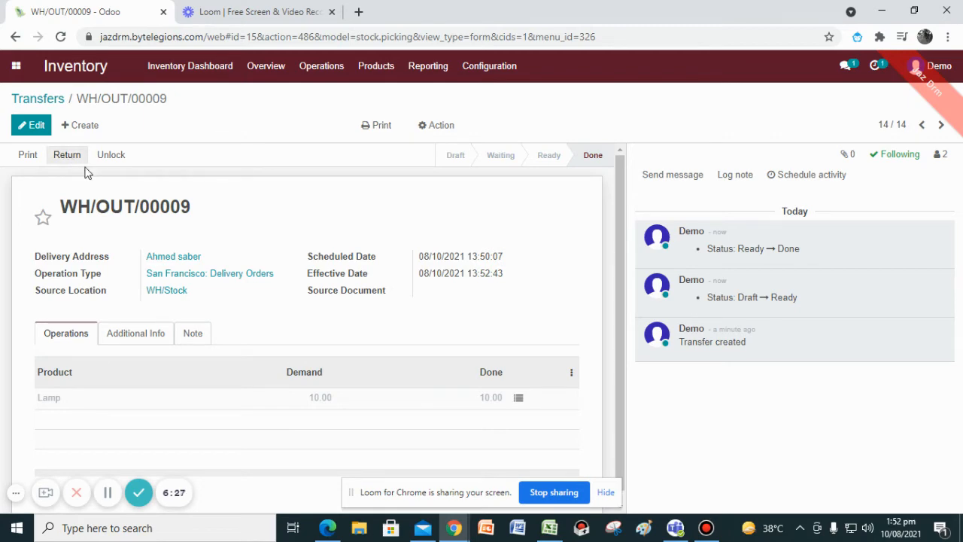
# Open Replenishment and add a new replenishment line for the lamp product.
pyautogui.click(52, 105)
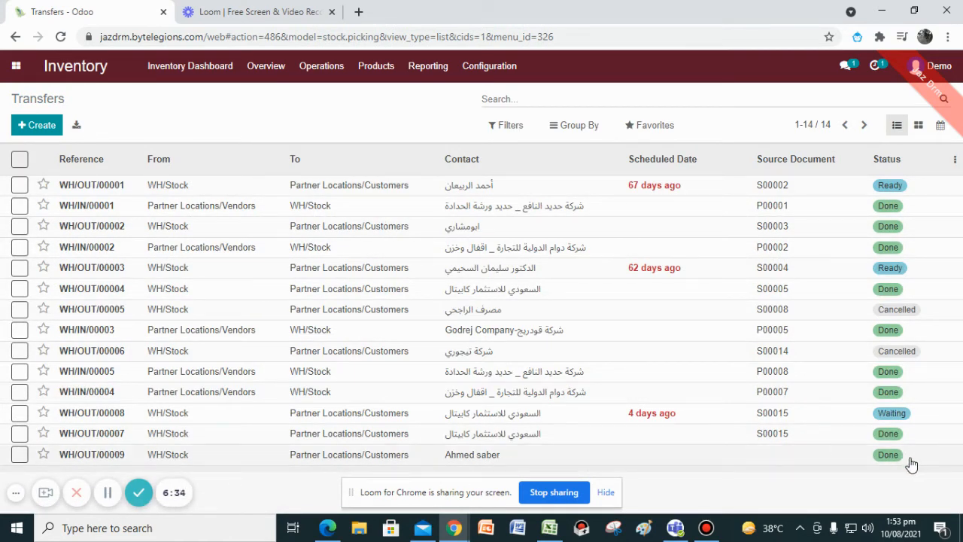
pyautogui.click(326, 68)
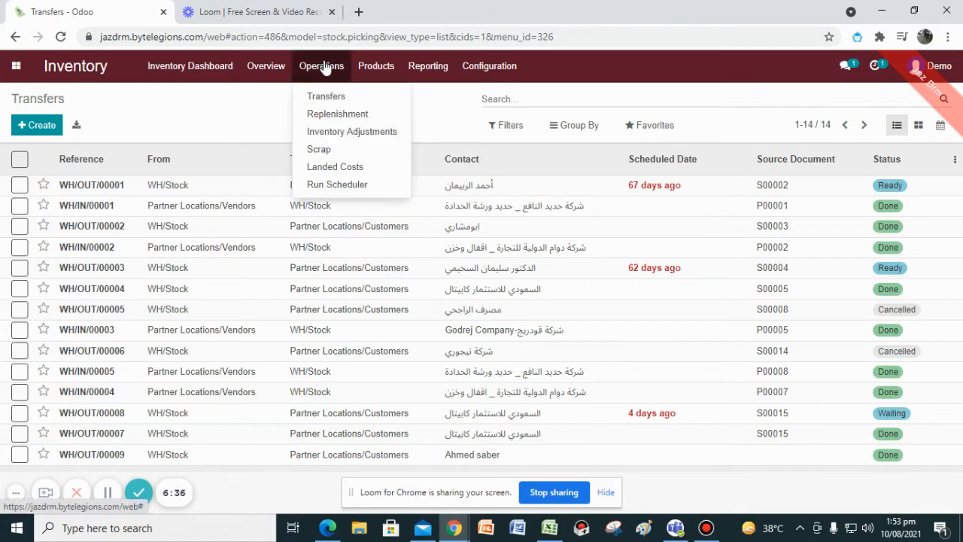
pyautogui.click(359, 119)
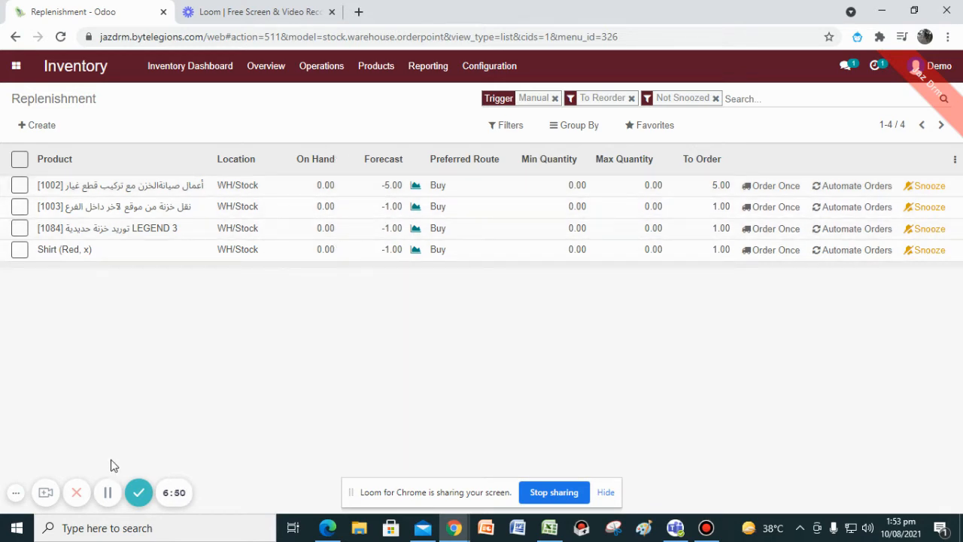
pyautogui.click(107, 492)
pyautogui.click(108, 492)
pyautogui.click(45, 125)
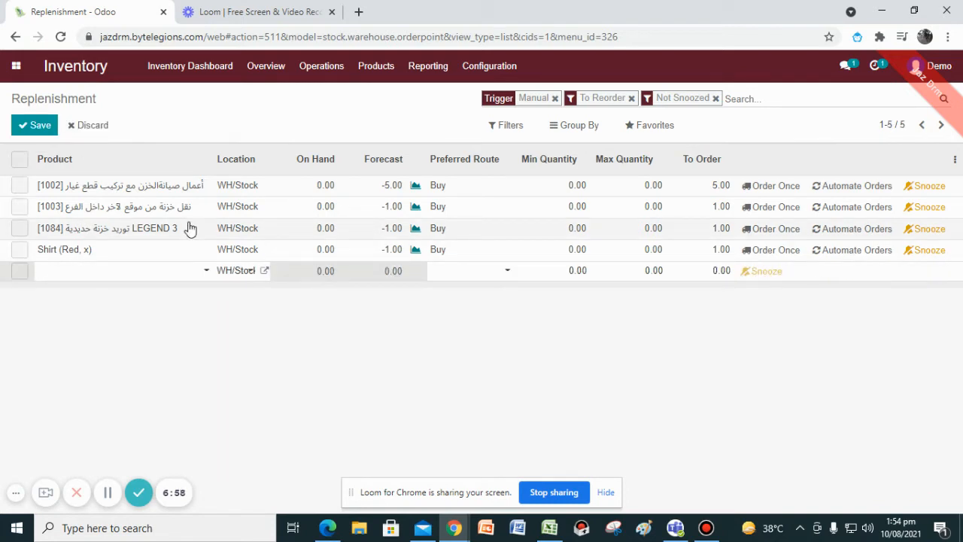
pyautogui.click(67, 277)
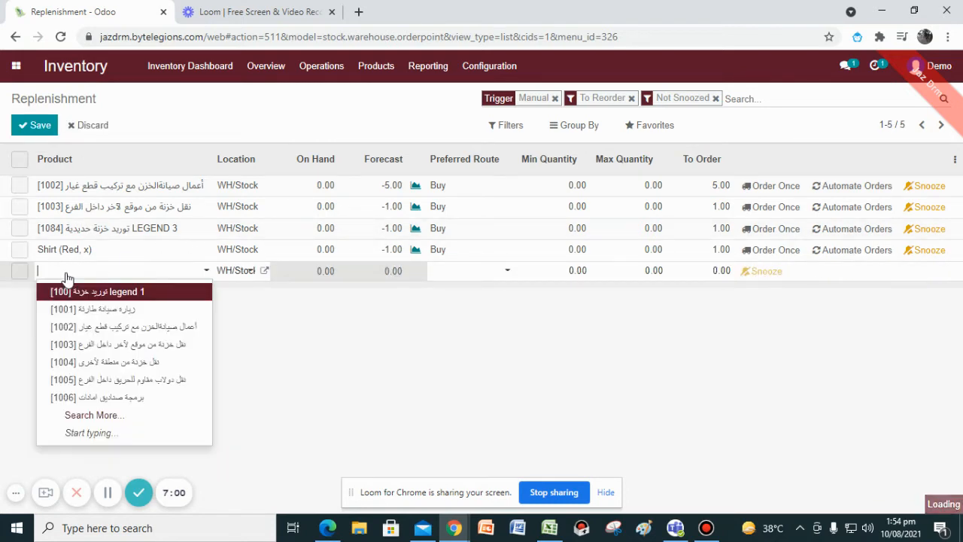
pyautogui.write('lamp')
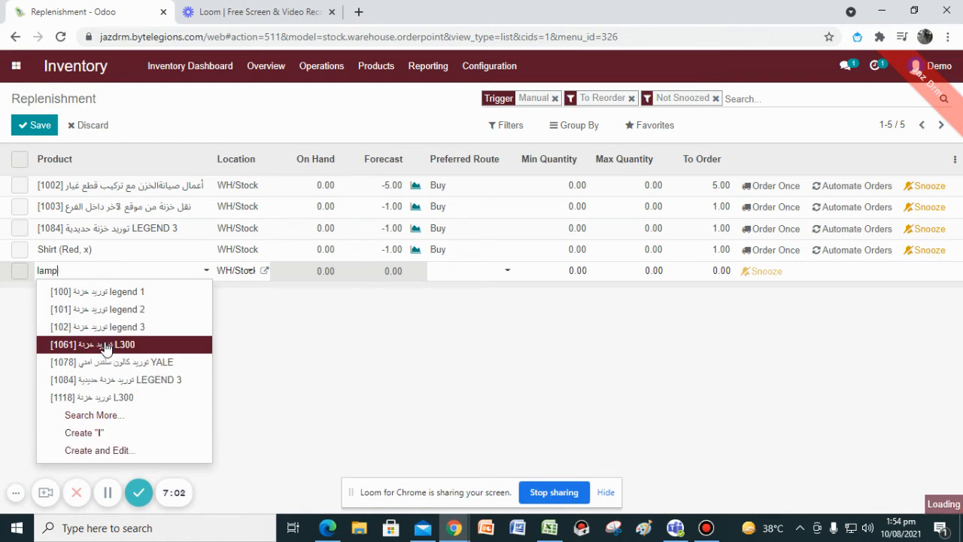
pyautogui.click(112, 291)
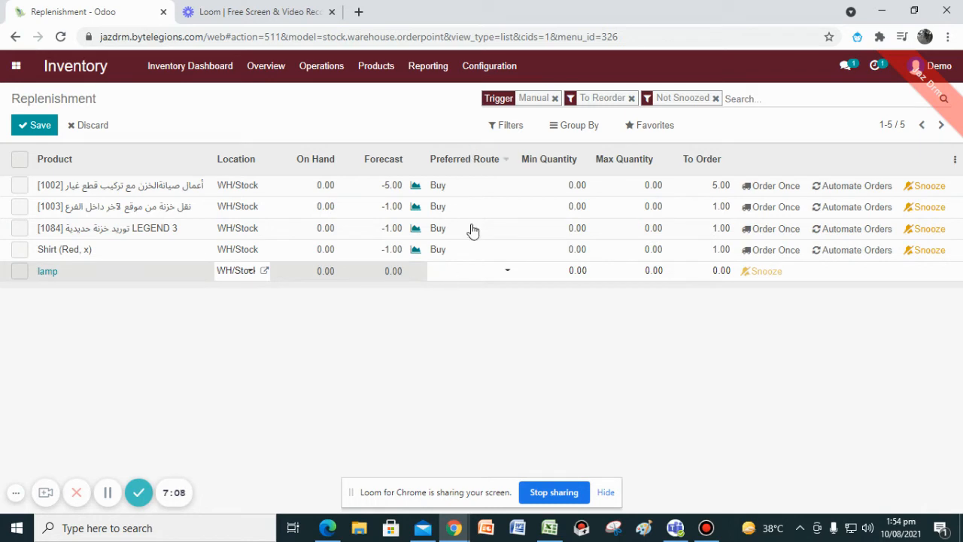
# Set the lamp line's preferred route to Buy and its quantity to order to 50, then save.
pyautogui.click(470, 276)
pyautogui.click(472, 310)
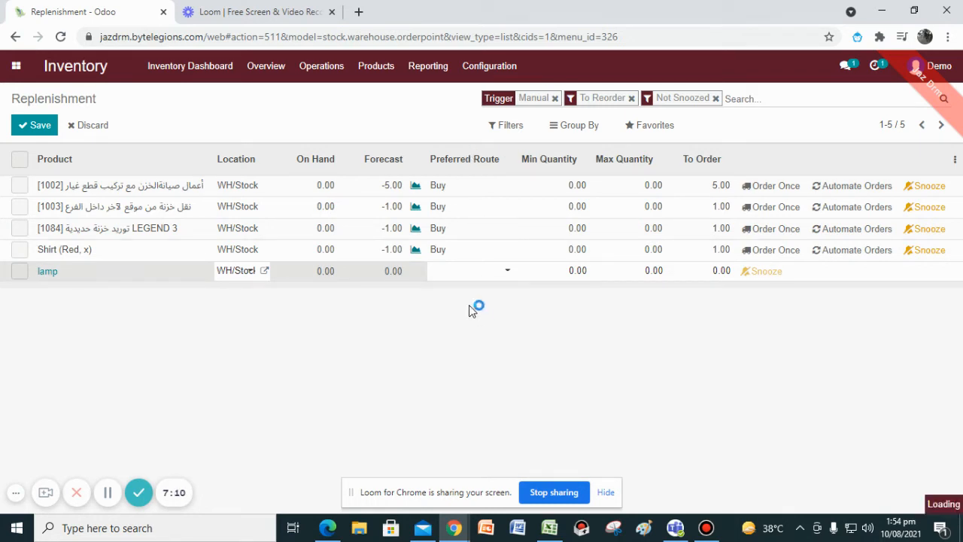
pyautogui.click(712, 271)
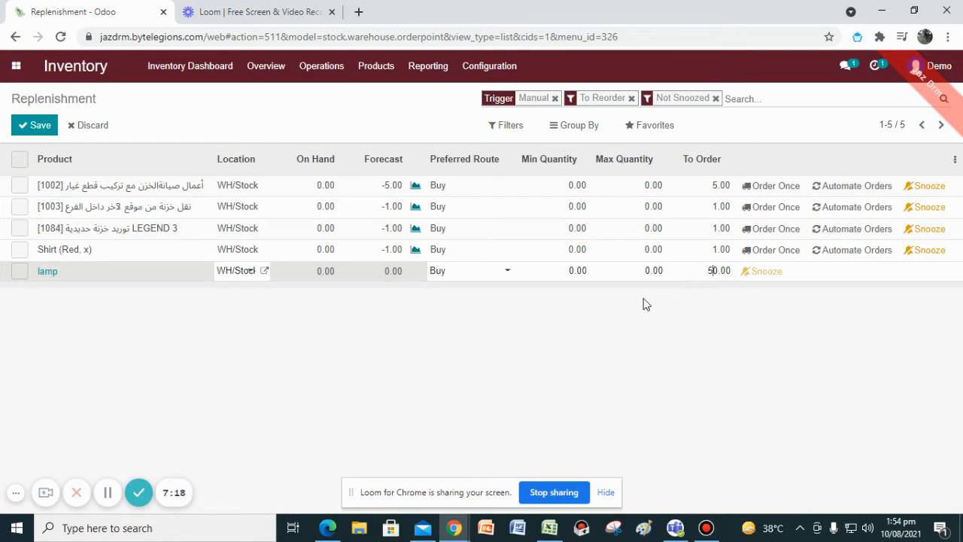
pyautogui.write('5')
pyautogui.press('Return')
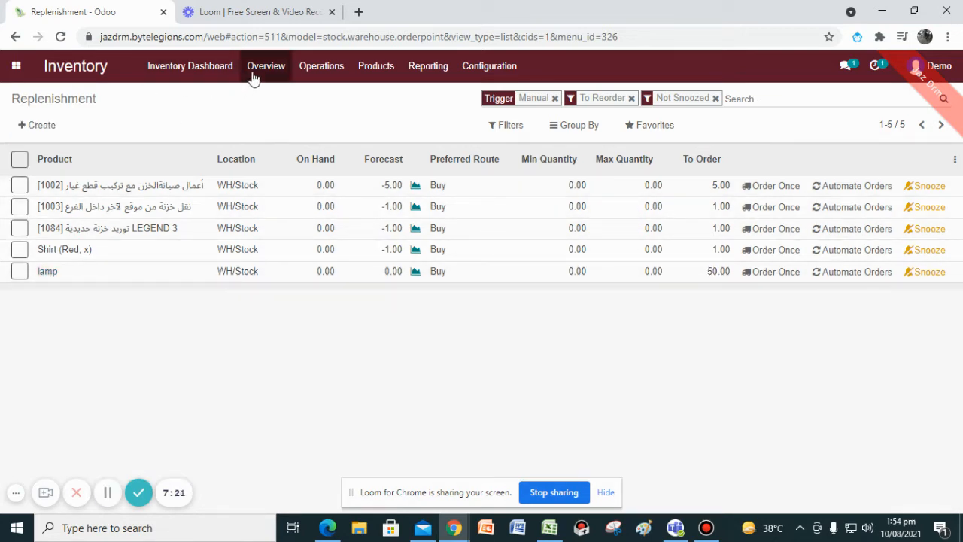
# Create an inventory adjustment for location WH/Stock with a newly created product named lamp.
pyautogui.click(315, 70)
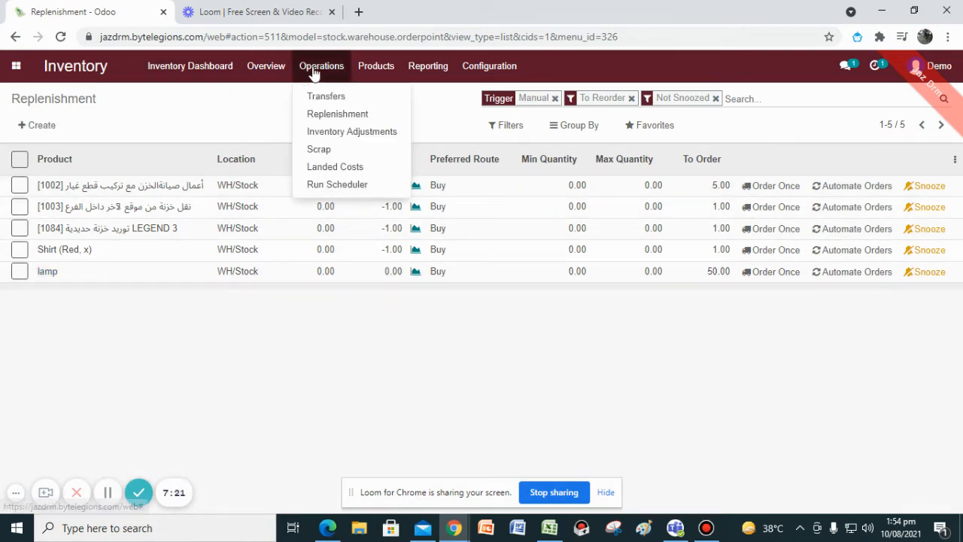
pyautogui.click(380, 140)
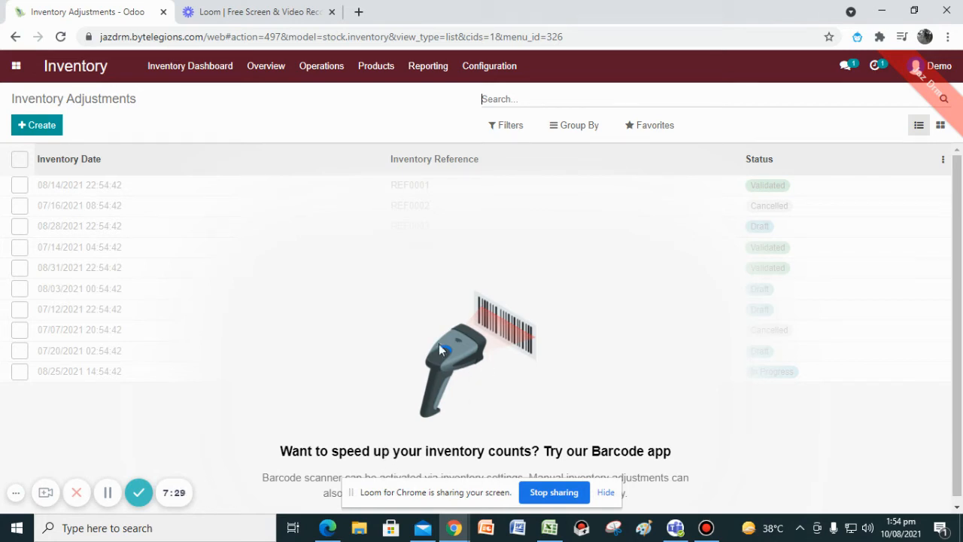
pyautogui.click(44, 127)
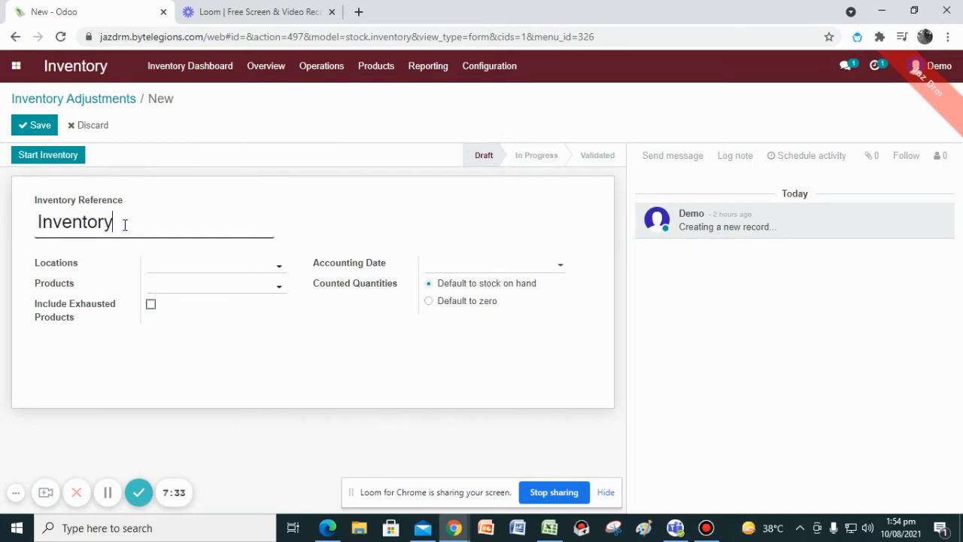
pyautogui.click(166, 274)
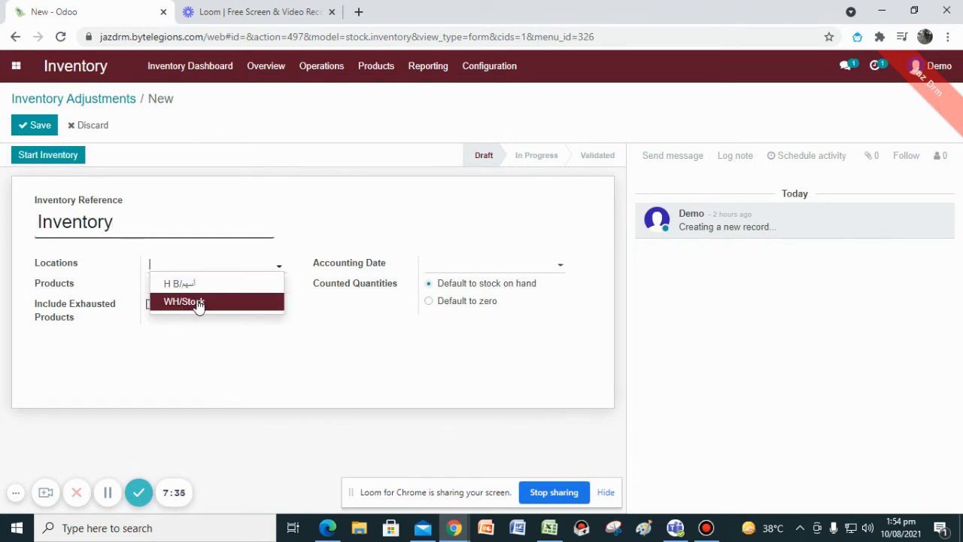
pyautogui.click(193, 301)
pyautogui.click(188, 287)
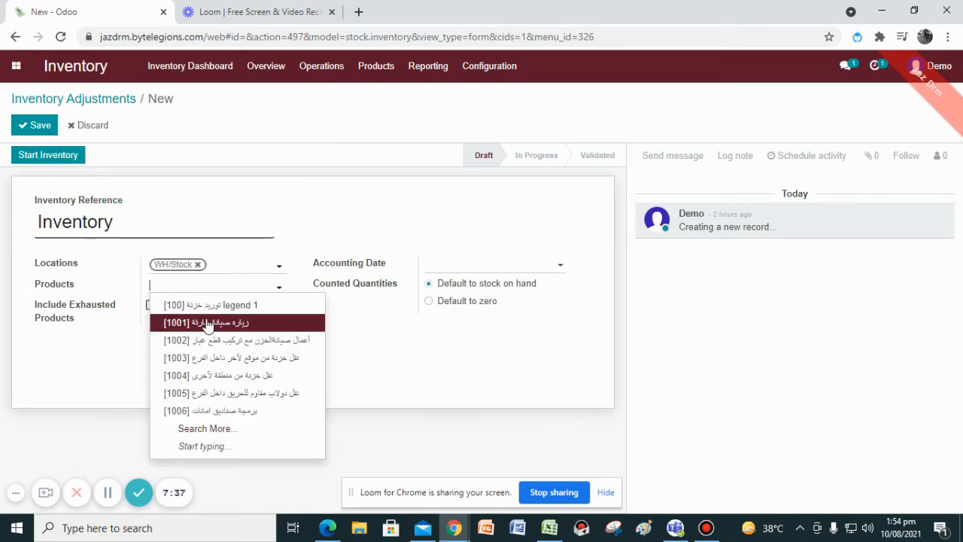
pyautogui.write('lamp')
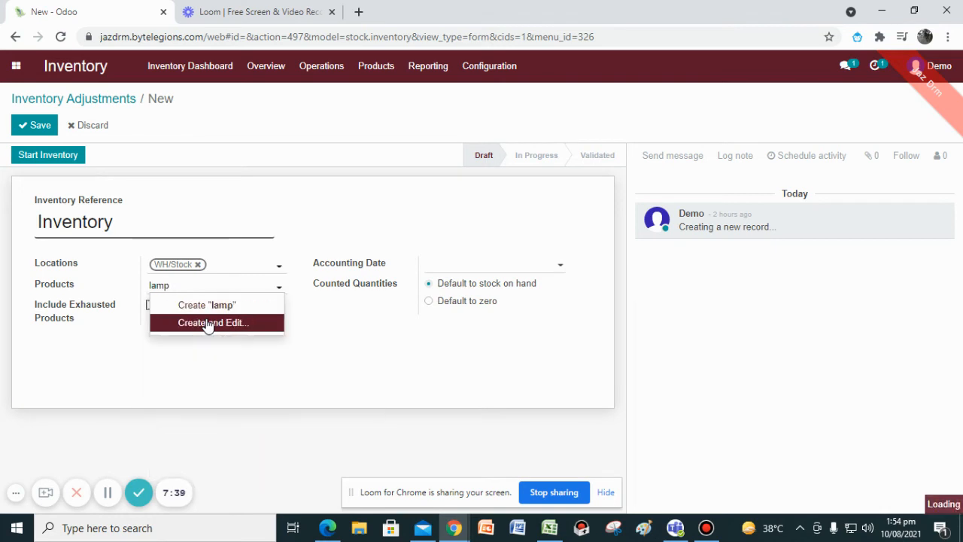
pyautogui.click(217, 304)
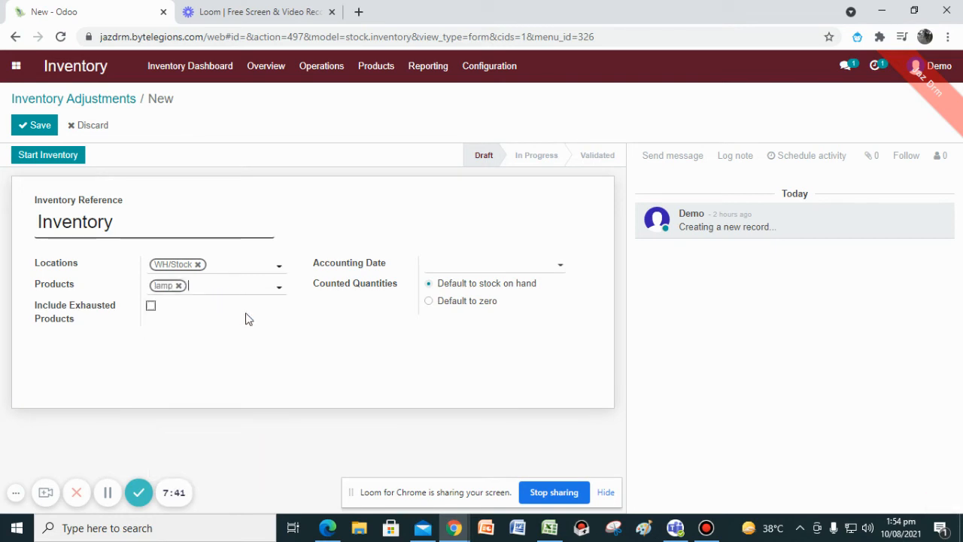
# Set the adjustment's accounting date to 08/10/2021 and start the inventory.
pyautogui.click(462, 268)
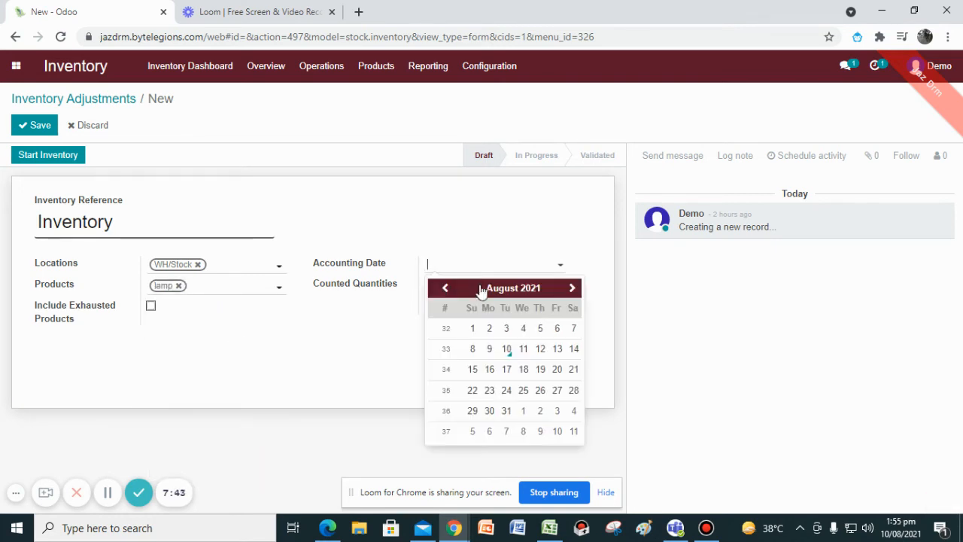
pyautogui.click(510, 347)
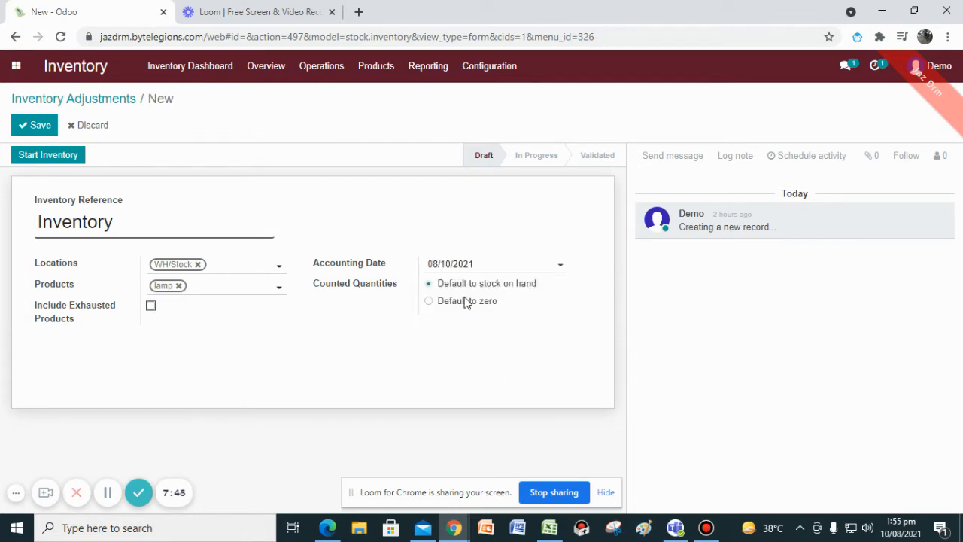
pyautogui.click(60, 160)
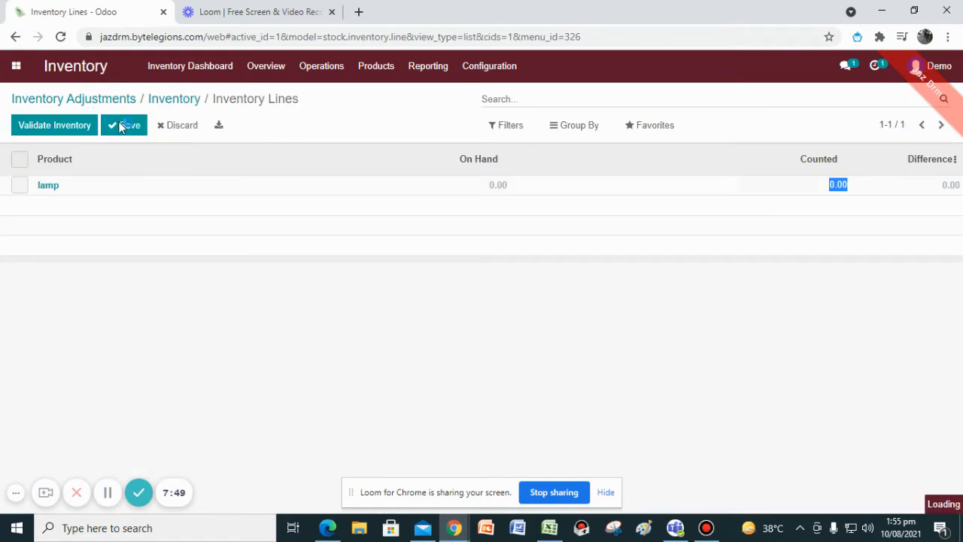
# Set the lamp's counted quantity to 10, save the line, and validate the inventory.
pyautogui.click(121, 126)
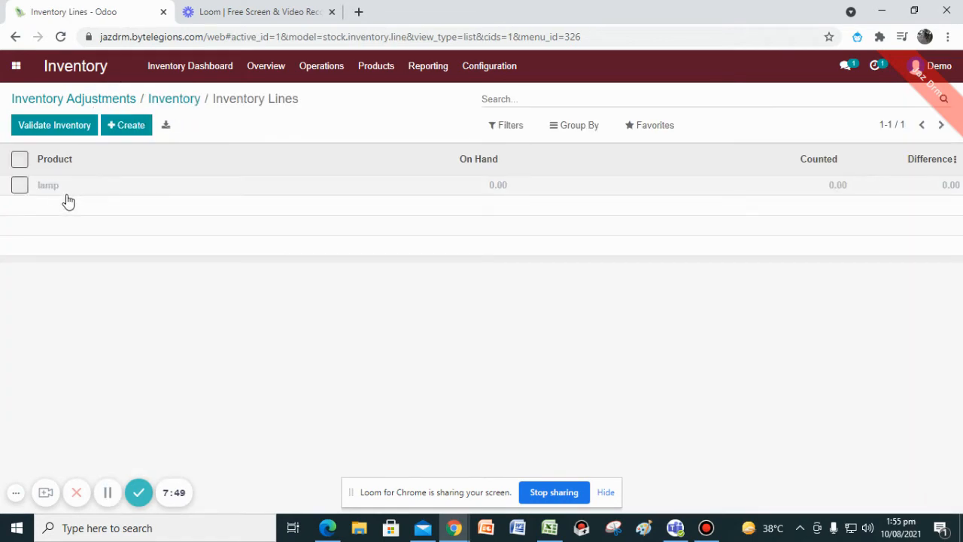
pyautogui.click(836, 184)
pyautogui.write('10')
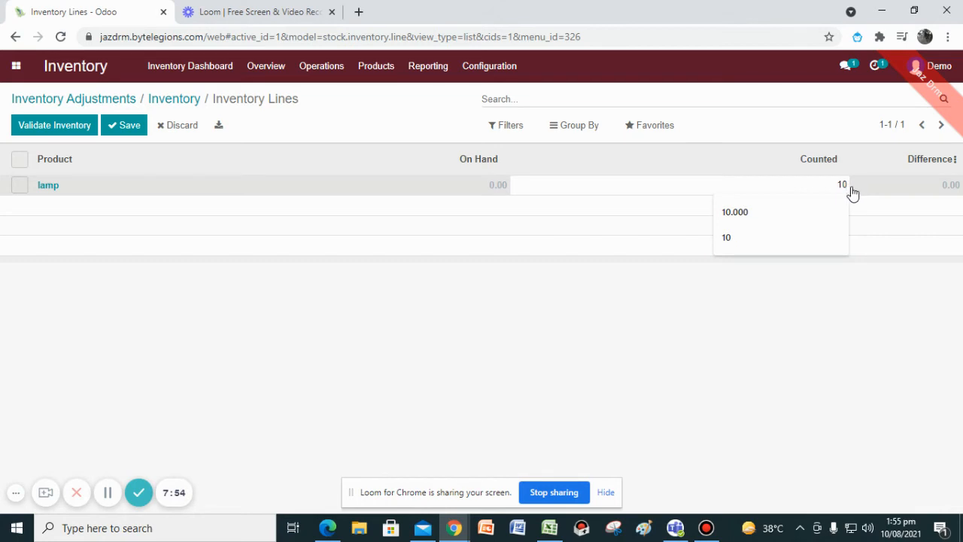
pyautogui.click(810, 327)
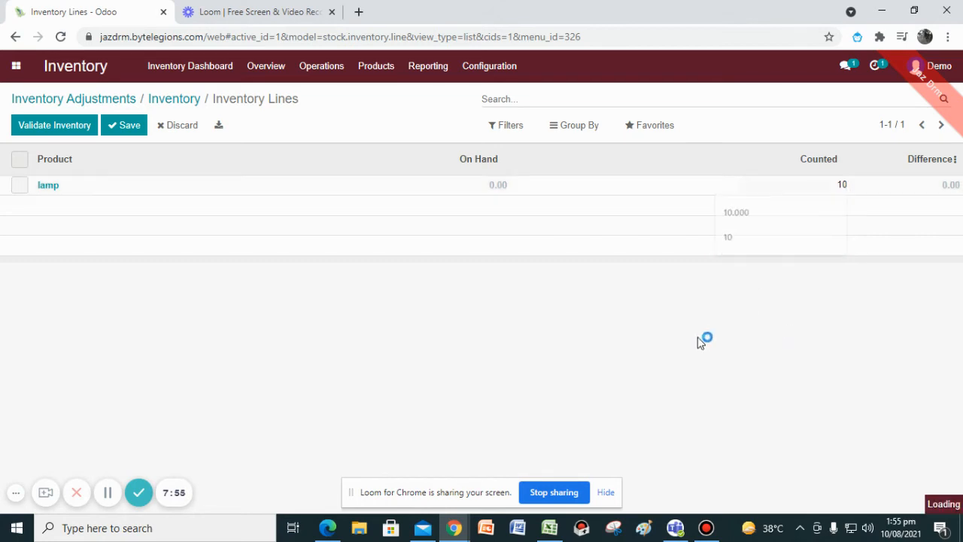
pyautogui.click(140, 131)
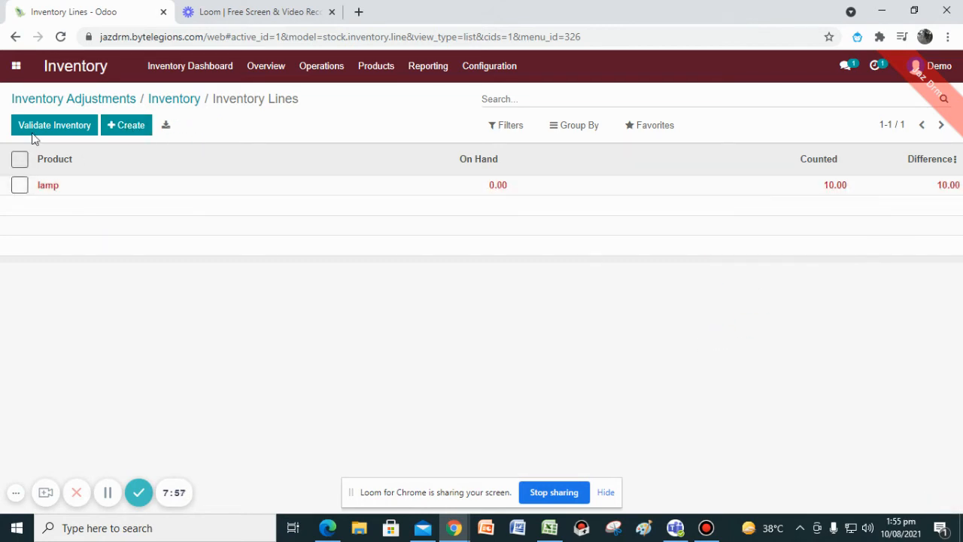
pyautogui.click(76, 131)
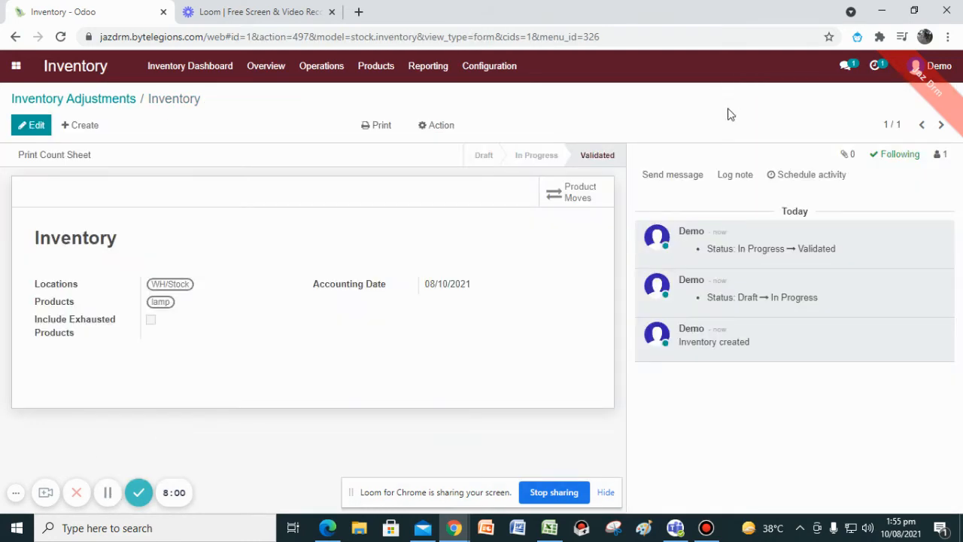
# Review the lamp's product moves from the adjustment and in the Product Moves report grouped by product.
pyautogui.click(588, 195)
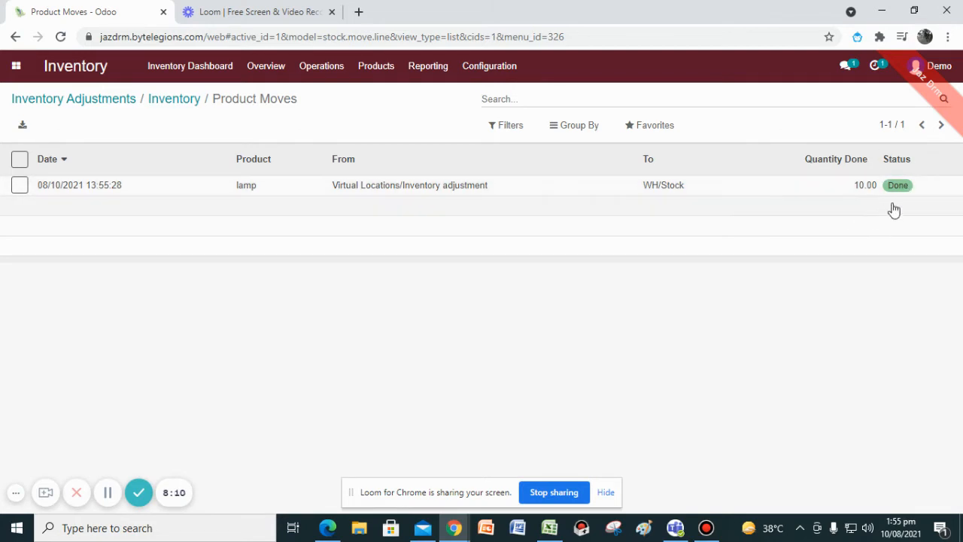
pyautogui.click(370, 75)
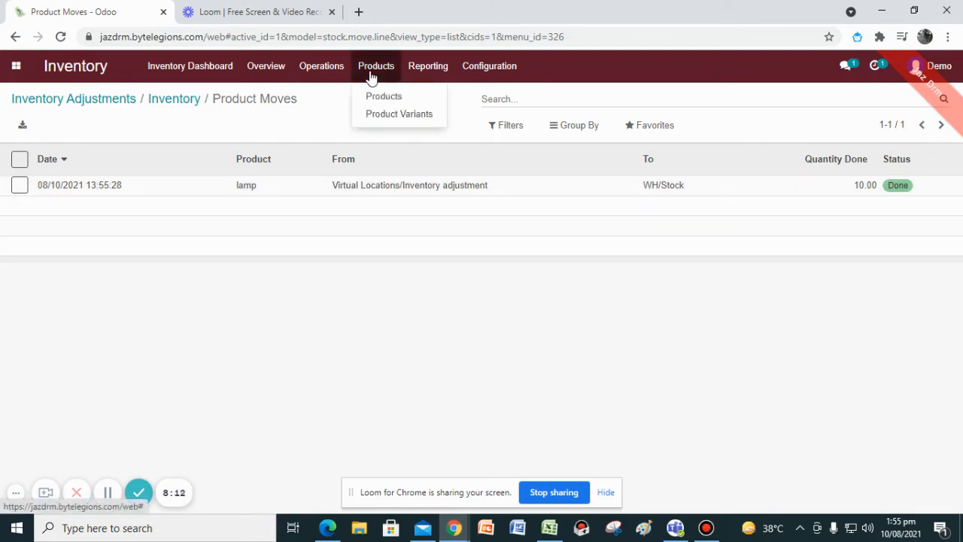
pyautogui.moveTo(341, 76)
pyautogui.moveTo(447, 69)
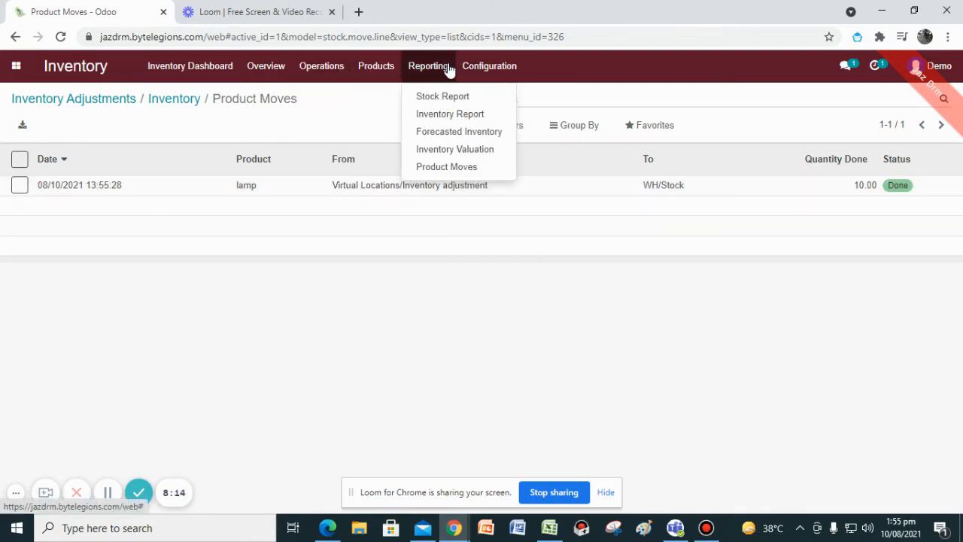
pyautogui.click(450, 167)
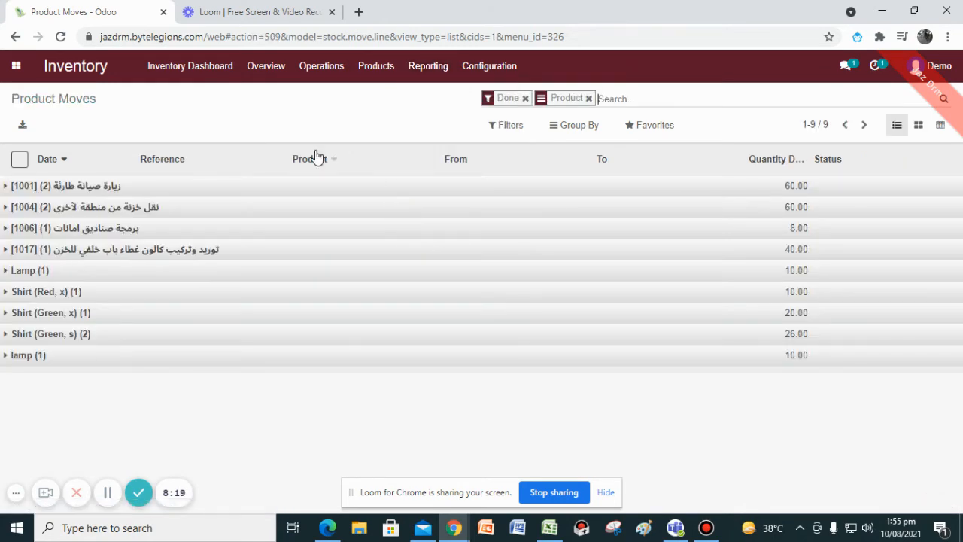
pyautogui.click(32, 357)
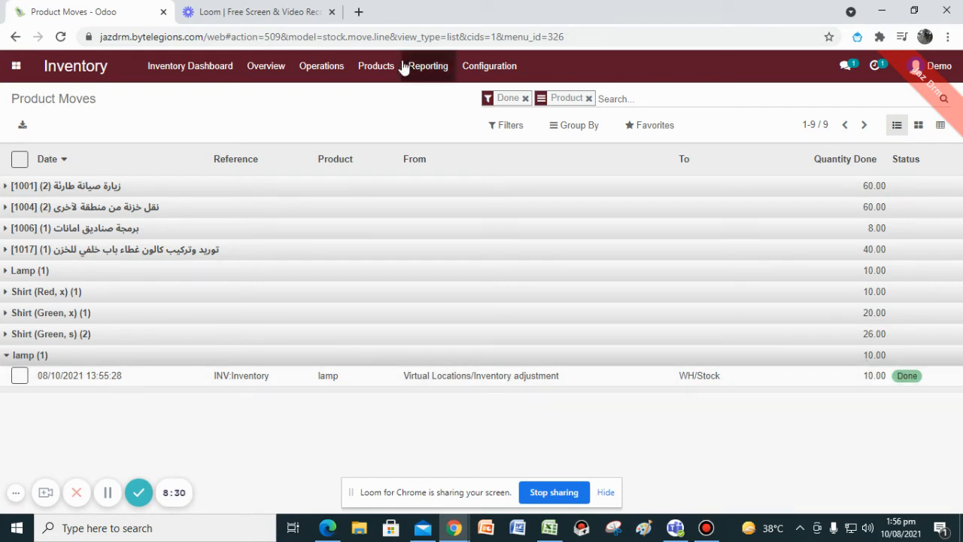
# Open the Lamp product for editing and change its product type to Storable Product.
pyautogui.click(379, 67)
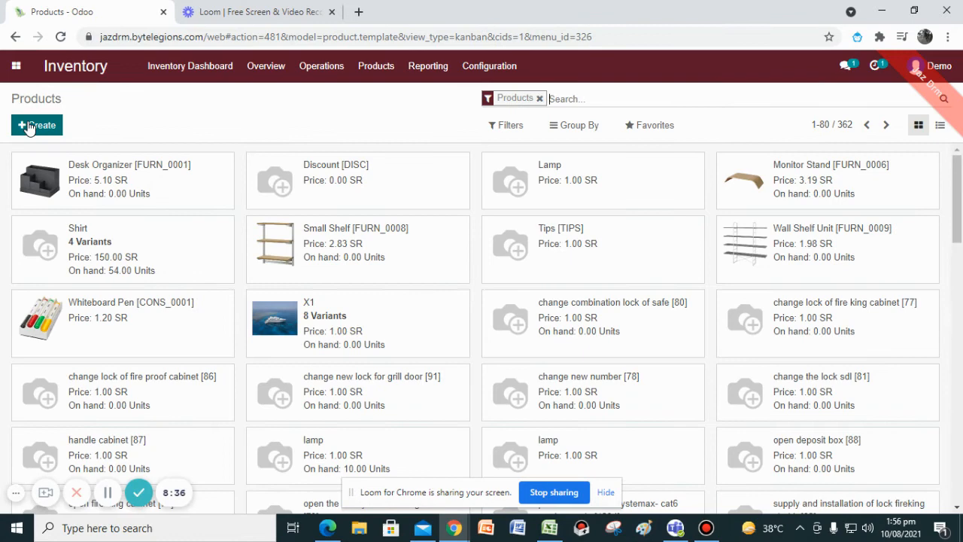
pyautogui.click(536, 193)
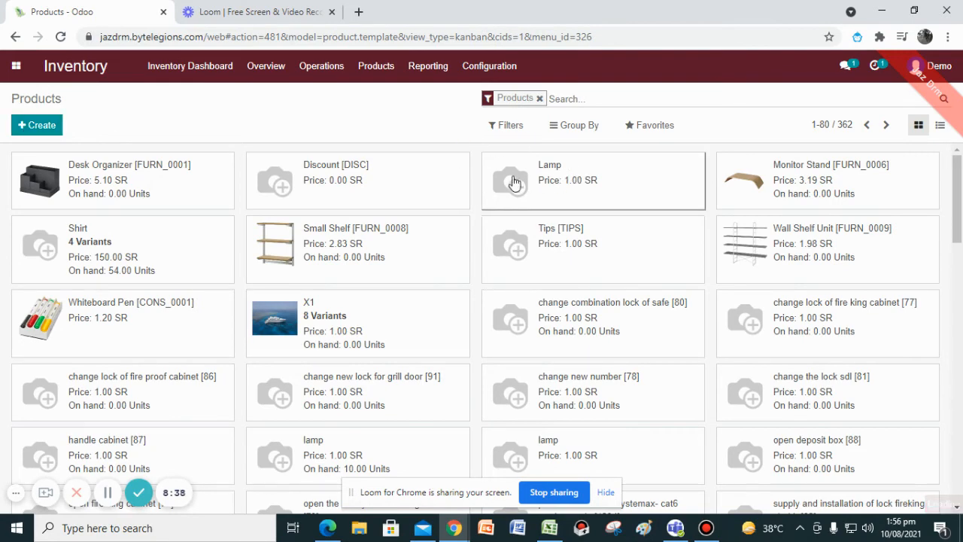
pyautogui.click(34, 130)
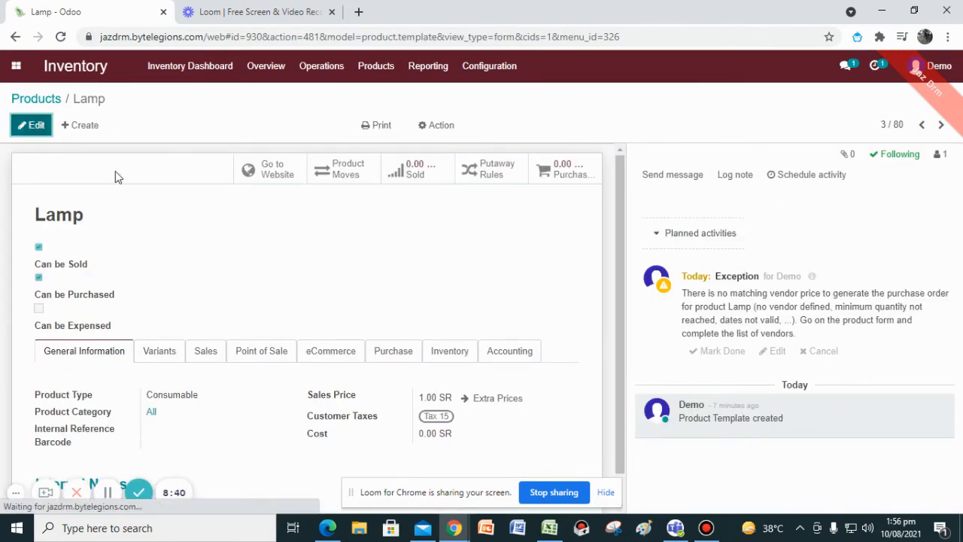
pyautogui.scroll(-2, 222, 321)
pyautogui.click(223, 319)
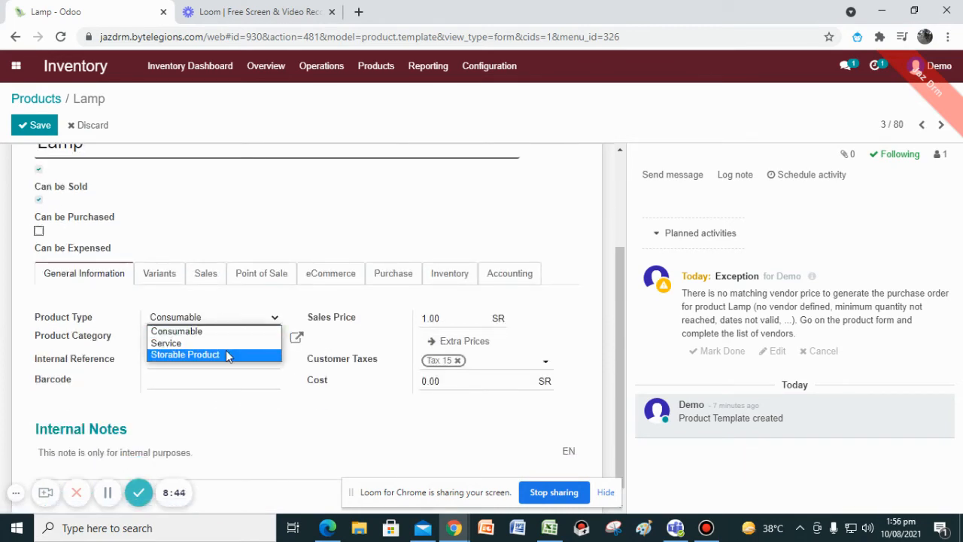
pyautogui.click(225, 354)
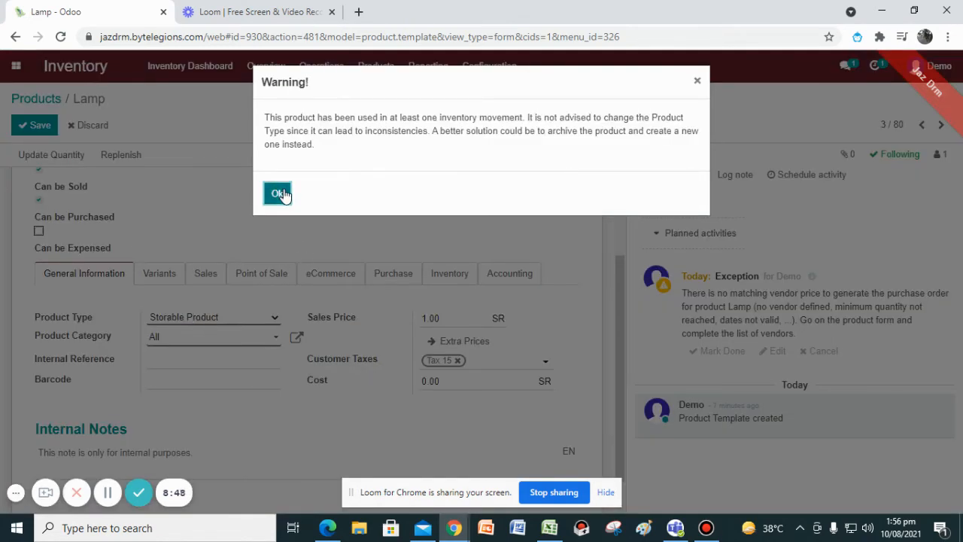
# Set the Lamp's product type to Service and dismiss the warning.
pyautogui.click(278, 193)
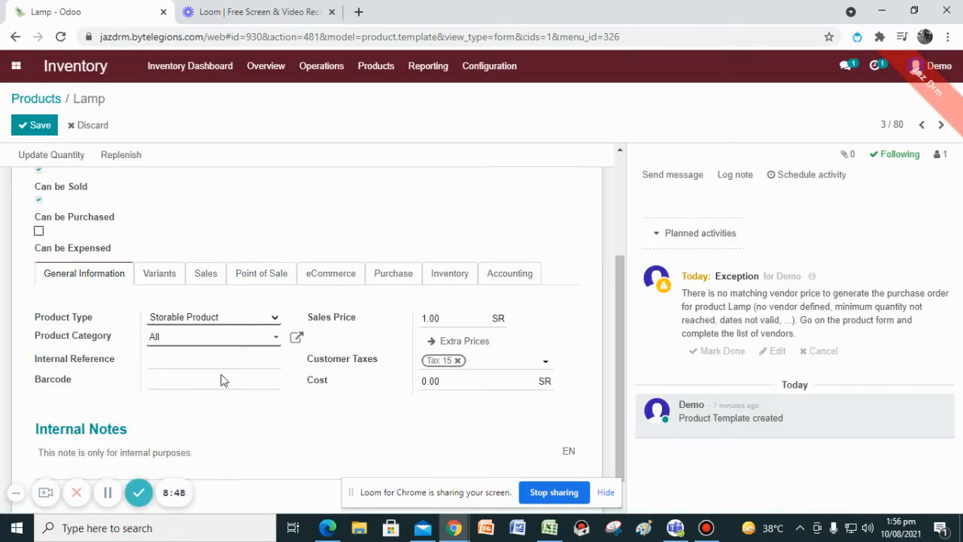
pyautogui.click(211, 320)
pyautogui.click(217, 340)
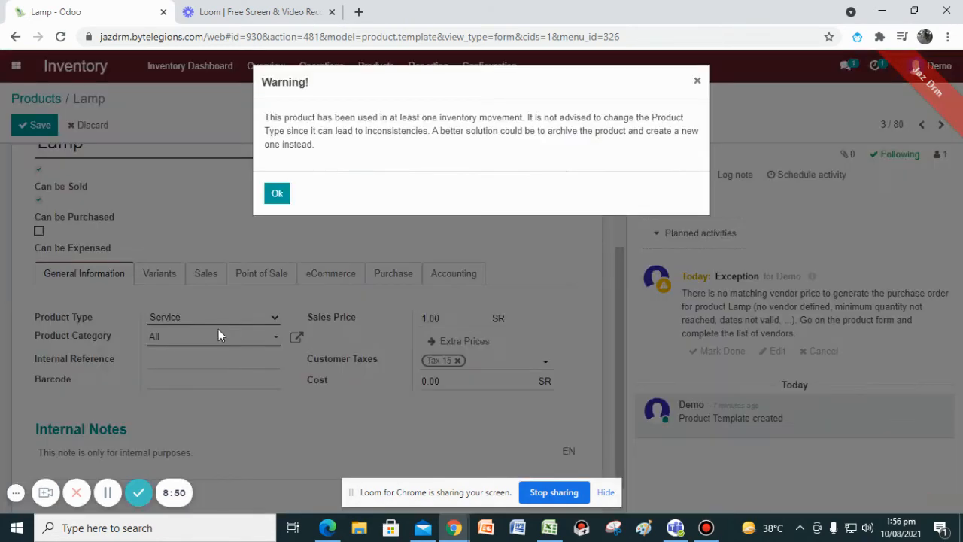
pyautogui.click(271, 197)
# Change the Lamp's product type to Consumable and dismiss the warning.
pyautogui.click(260, 321)
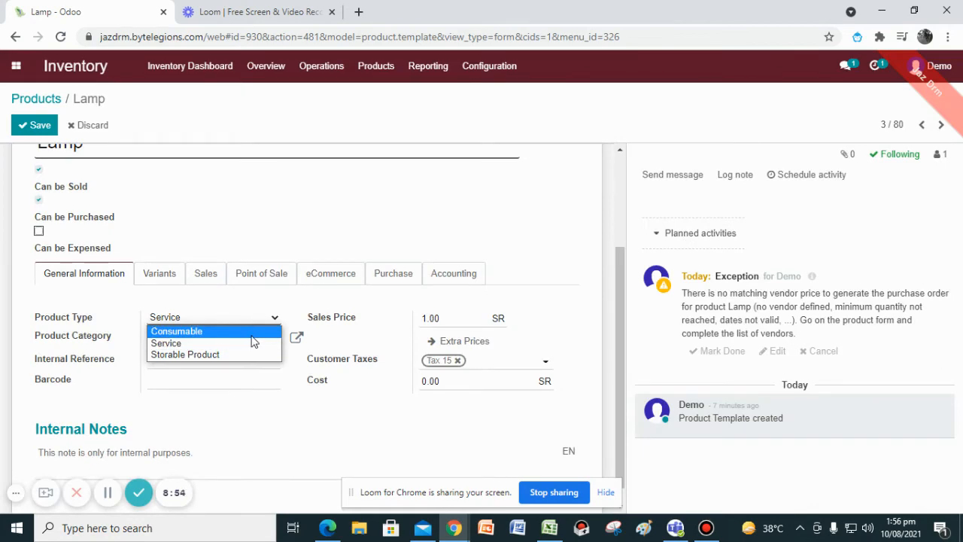
pyautogui.click(251, 336)
pyautogui.click(274, 193)
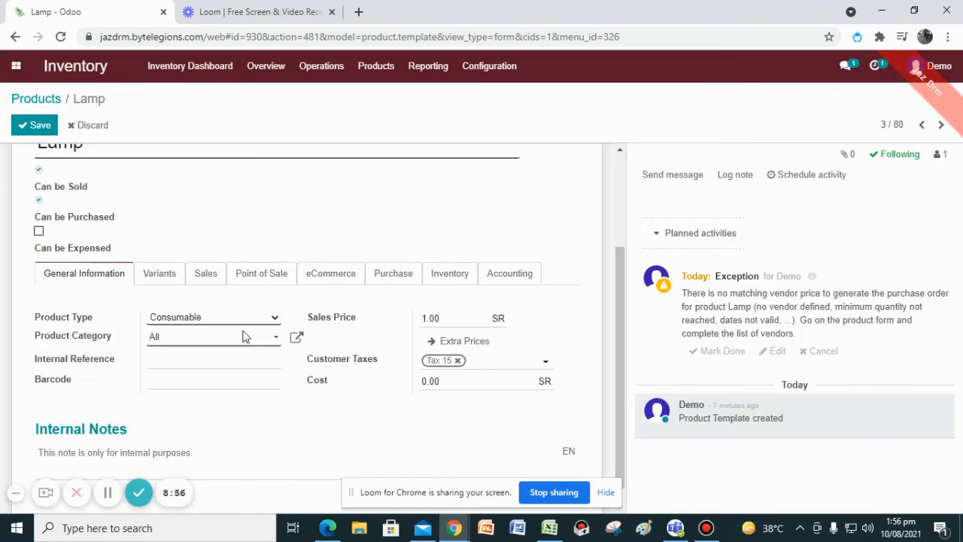
# Set the Lamp's sales price to 20.00 SR and cost to 15.00 SR, clearing its customer taxes.
pyautogui.click(324, 450)
pyautogui.scroll(-1, 190, 434)
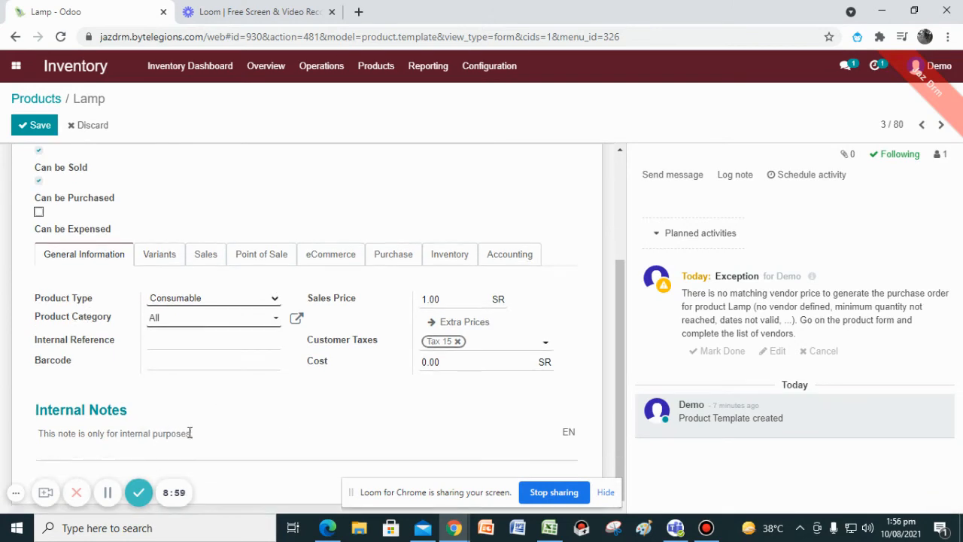
pyautogui.doubleClick(430, 299)
pyautogui.write('20')
pyautogui.moveTo(452, 363); pyautogui.dragTo(413, 367)
pyautogui.click(458, 342)
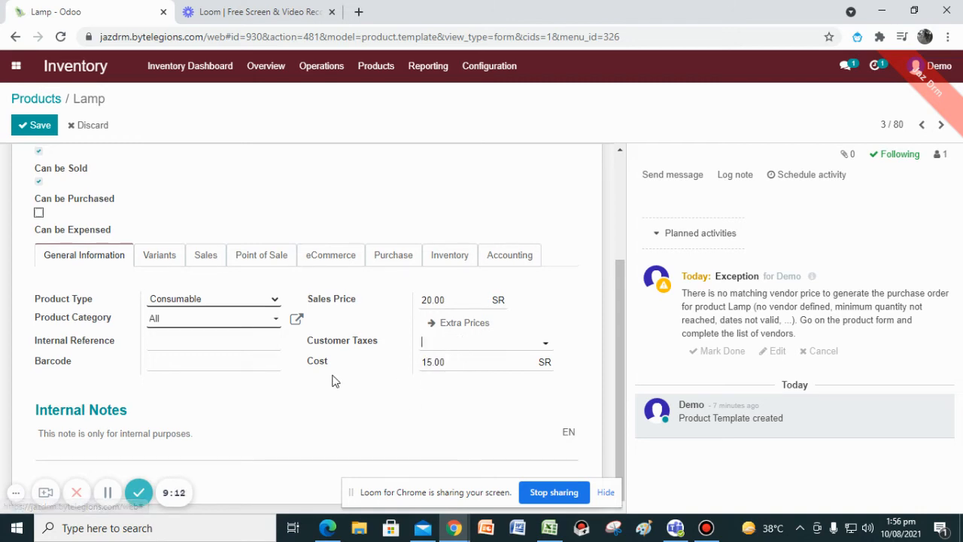
# Save the Lamp product.
pyautogui.scroll(3, 166, 333)
pyautogui.scroll(-2, 163, 329)
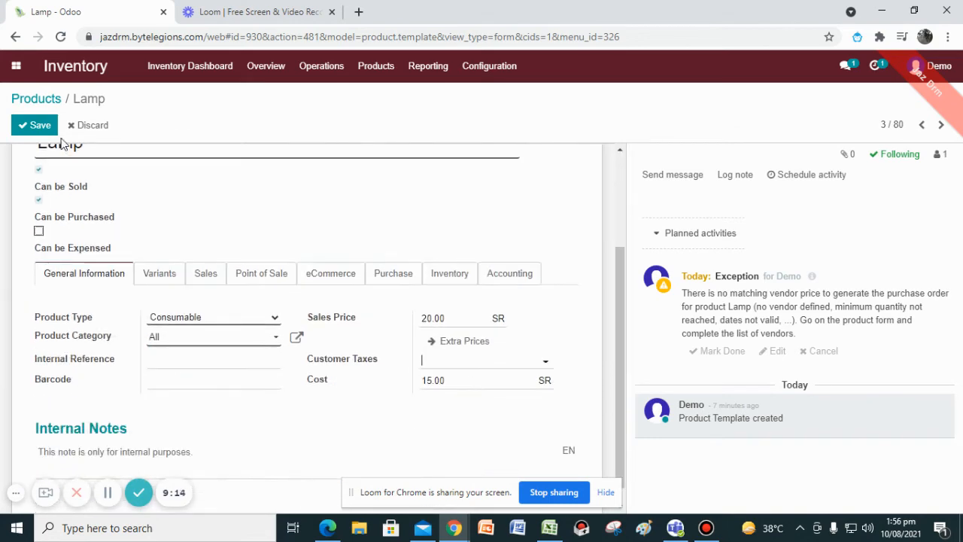
pyautogui.click(39, 126)
pyautogui.click(108, 493)
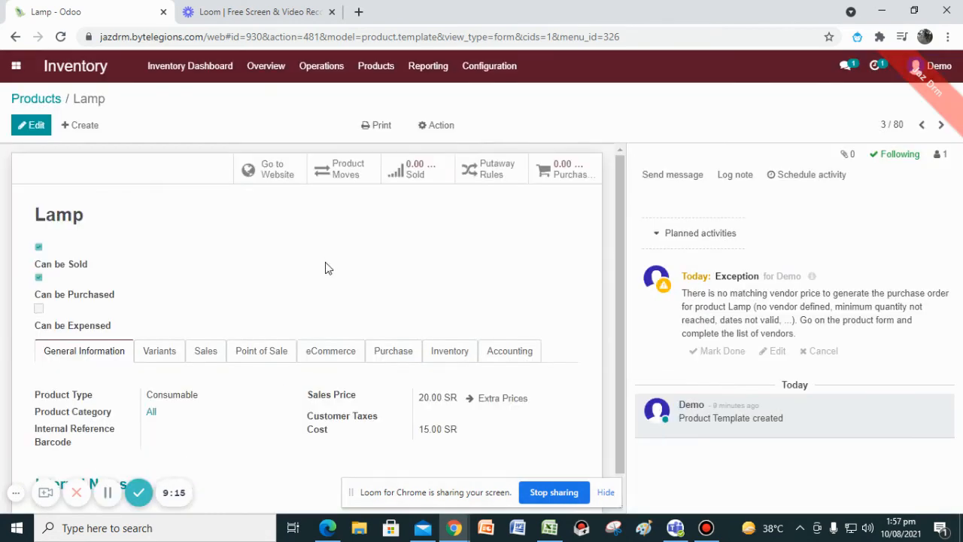
pyautogui.scroll(-1, 388, 384)
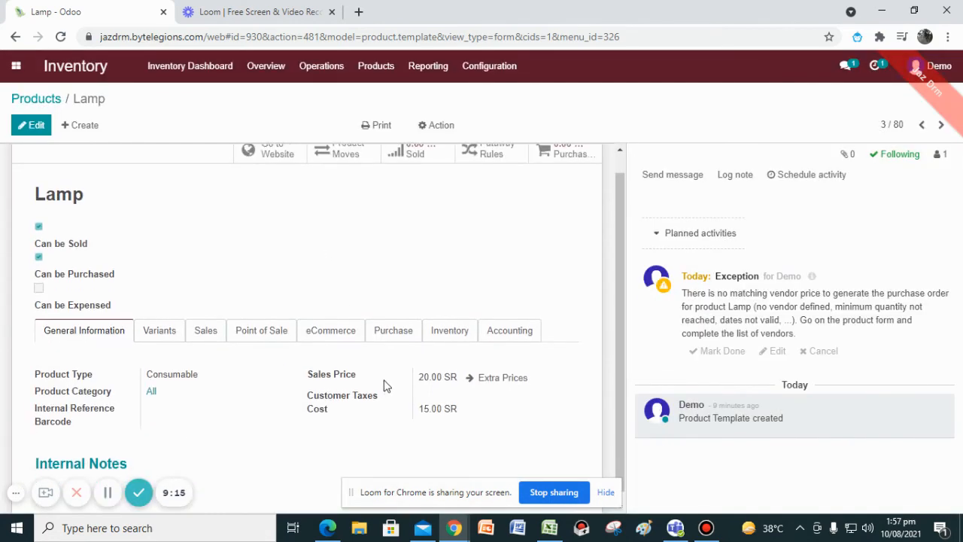
pyautogui.scroll(1, 387, 384)
pyautogui.scroll(-1, 497, 250)
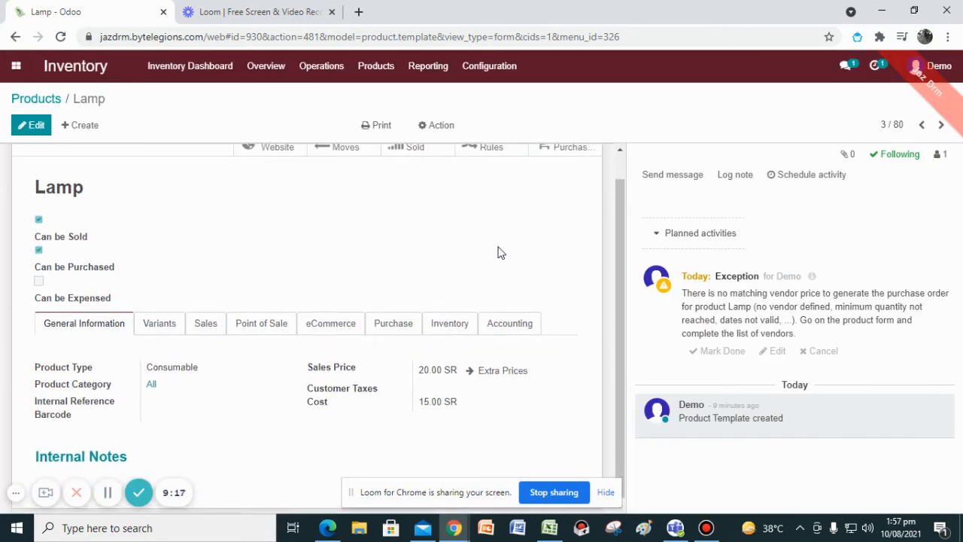
pyautogui.scroll(1, 234, 226)
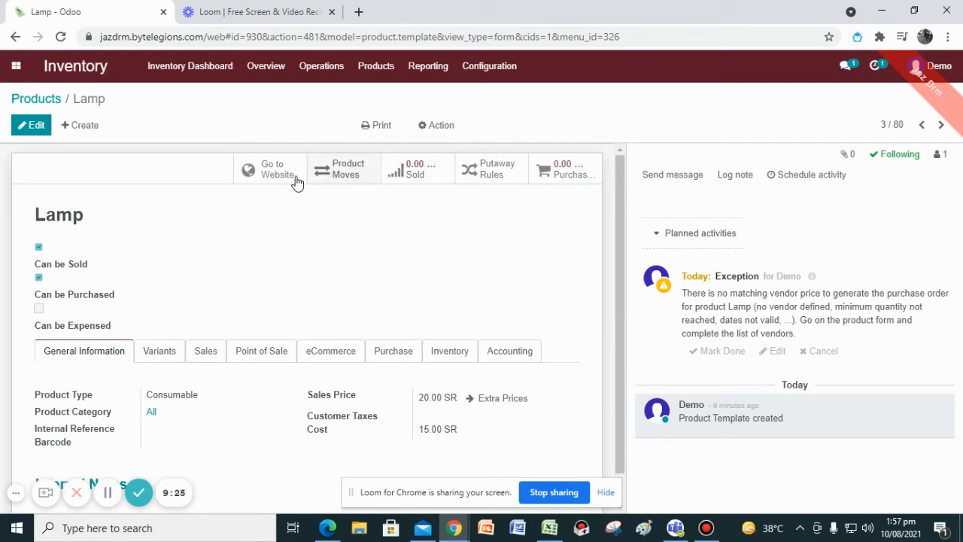
# Open a new product variant form, review its Sales and Point of Sale tabs, and discard it.
pyautogui.click(318, 67)
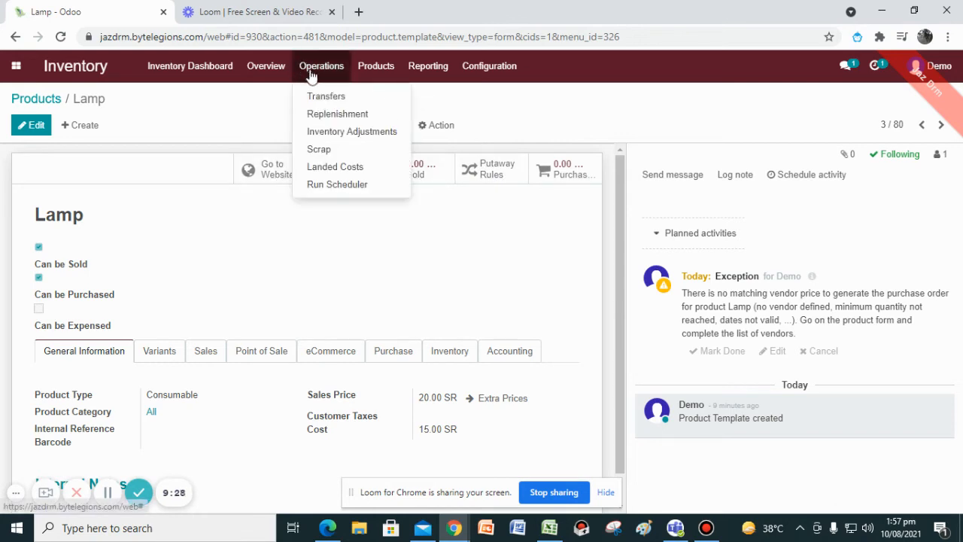
pyautogui.moveTo(374, 68)
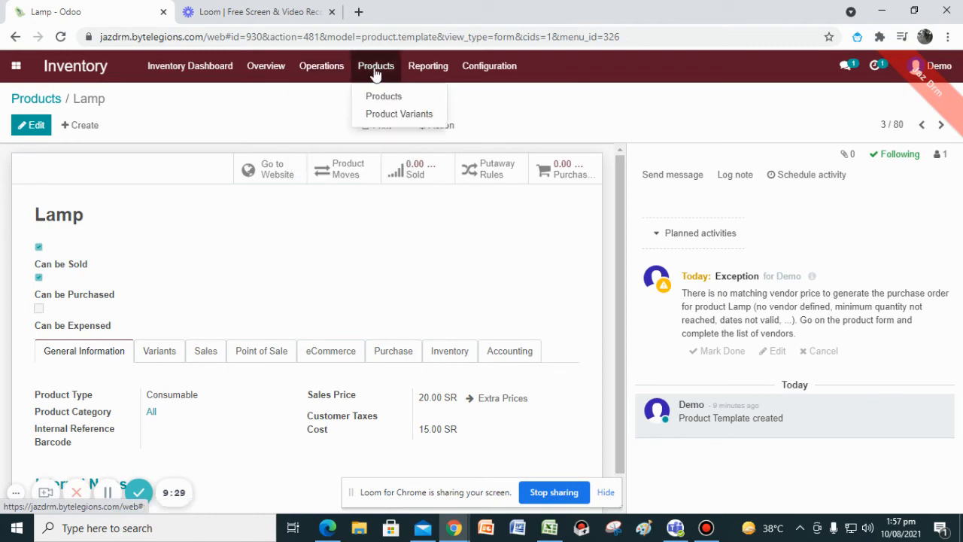
pyautogui.click(389, 114)
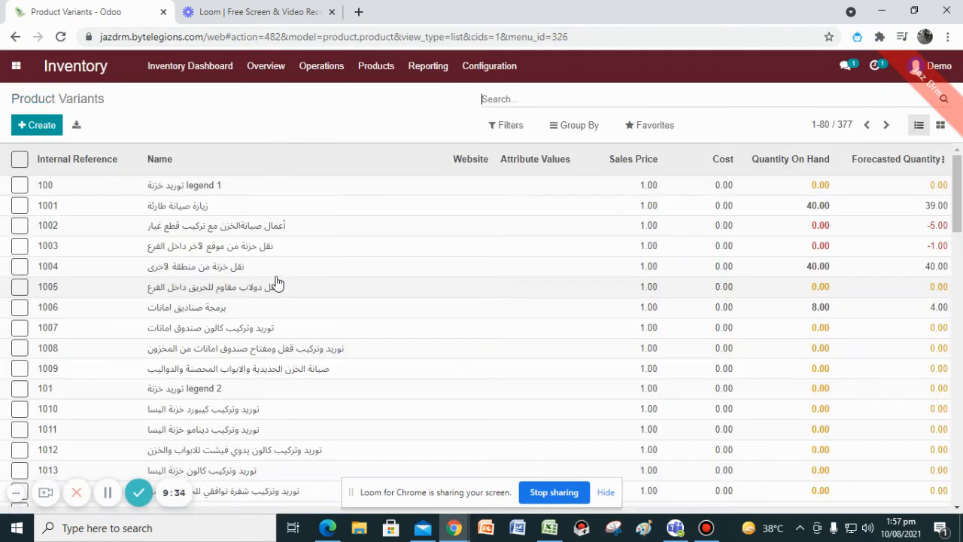
pyautogui.click(46, 126)
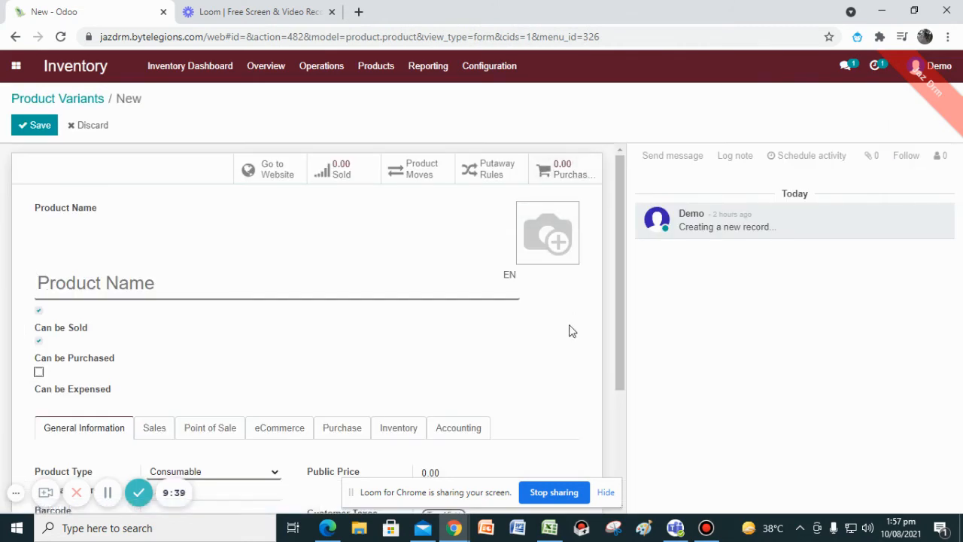
pyautogui.scroll(-2, 380, 385)
pyautogui.click(167, 258)
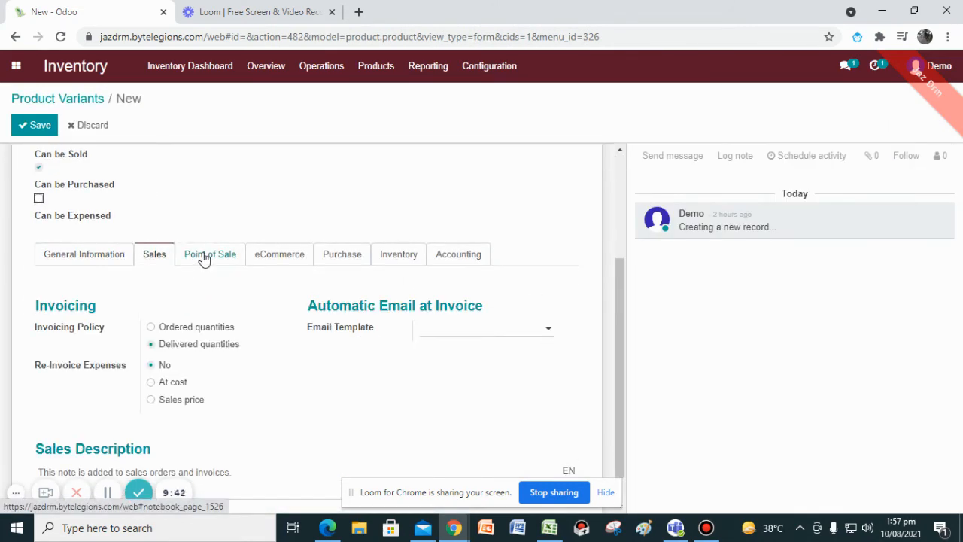
pyautogui.scroll(-1, 258, 342)
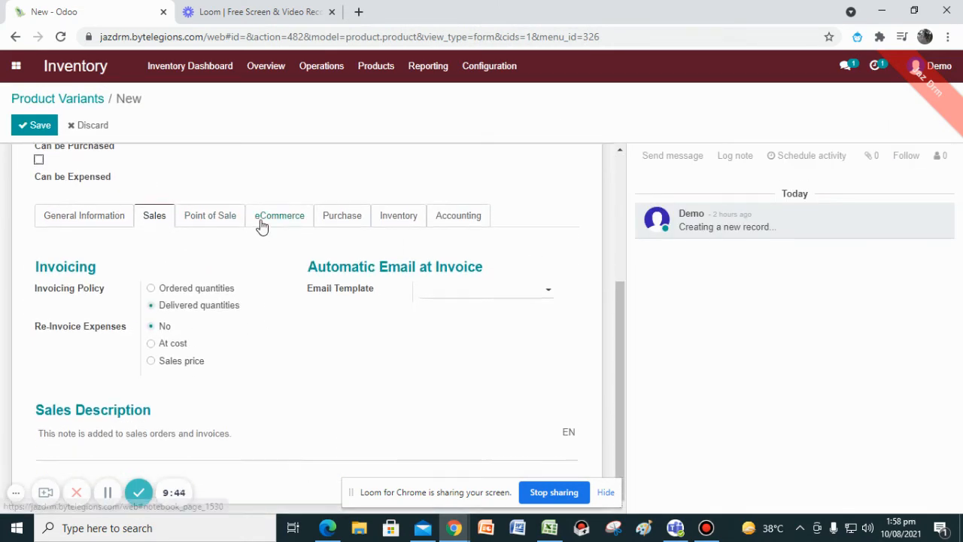
pyautogui.click(222, 220)
pyautogui.scroll(3, 224, 225)
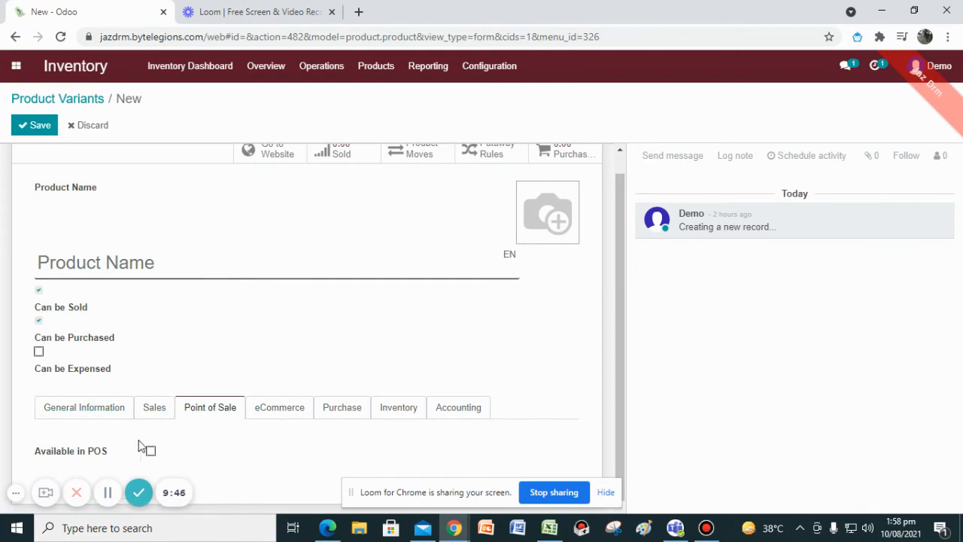
pyautogui.click(83, 125)
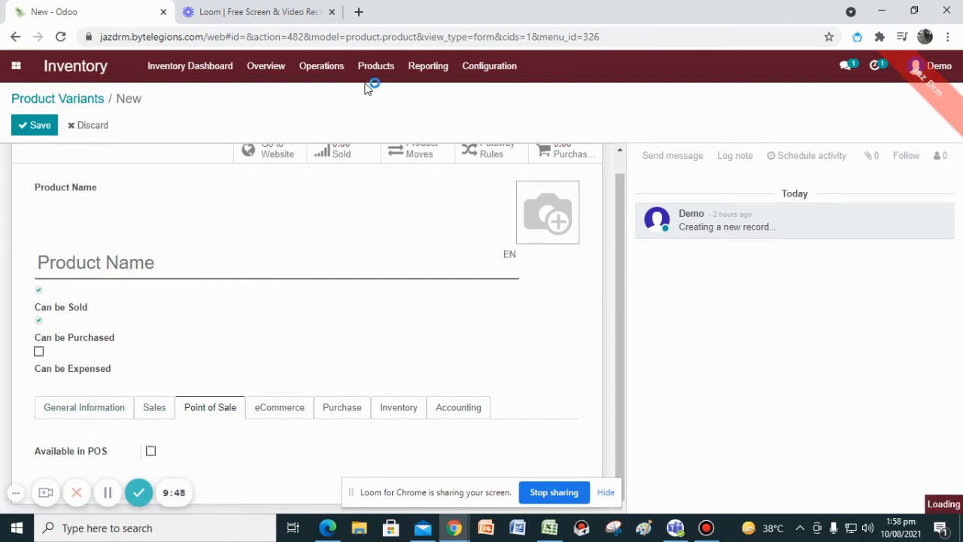
# Open the Lamp product for editing and make it Available in POS.
pyautogui.click(367, 75)
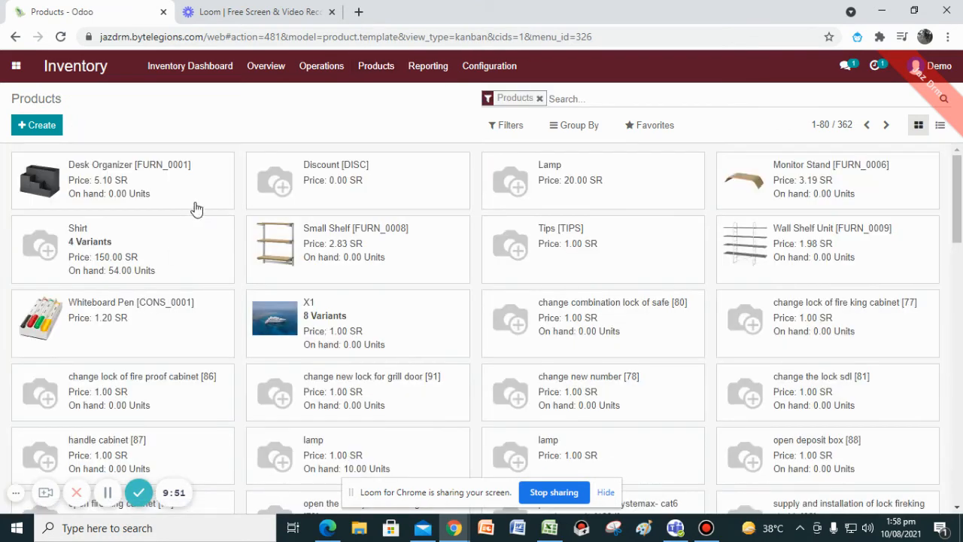
pyautogui.click(553, 190)
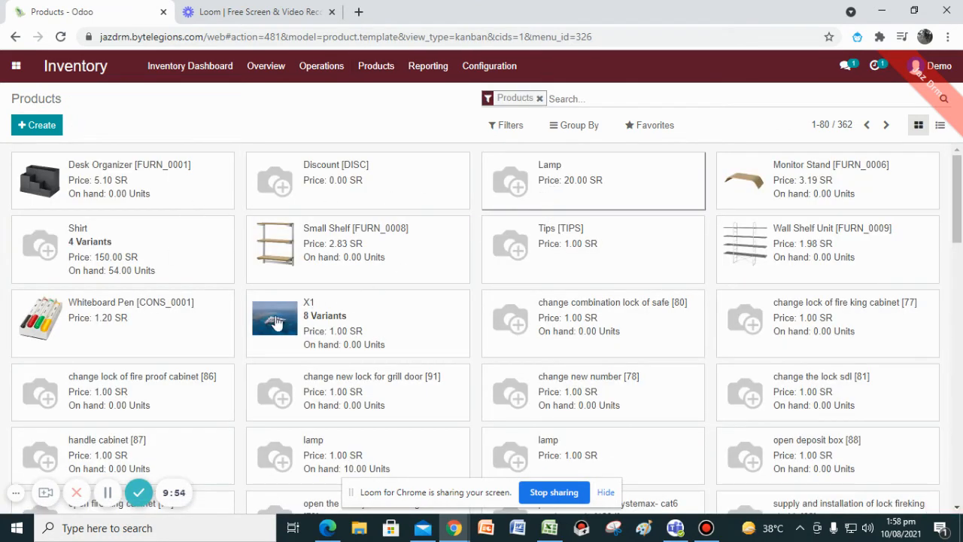
pyautogui.click(206, 352)
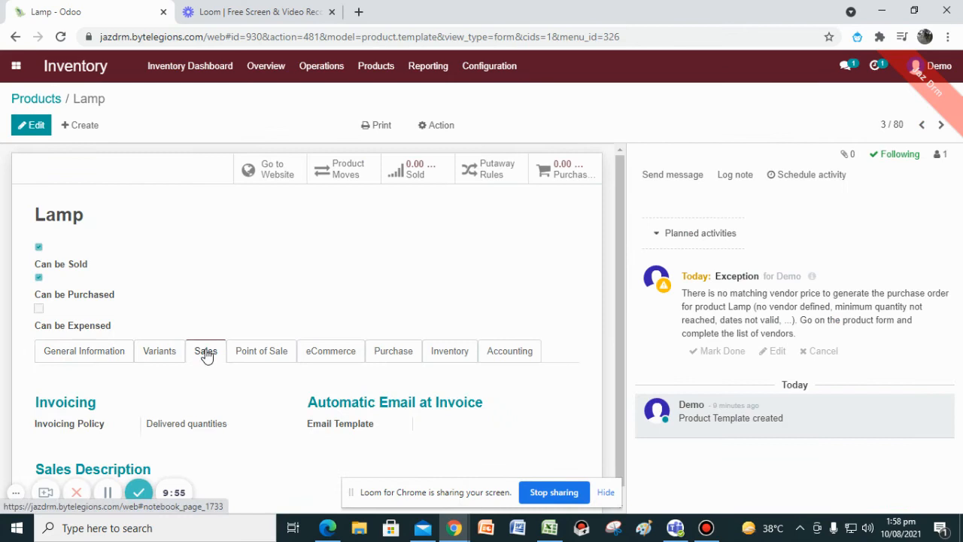
pyautogui.click(255, 350)
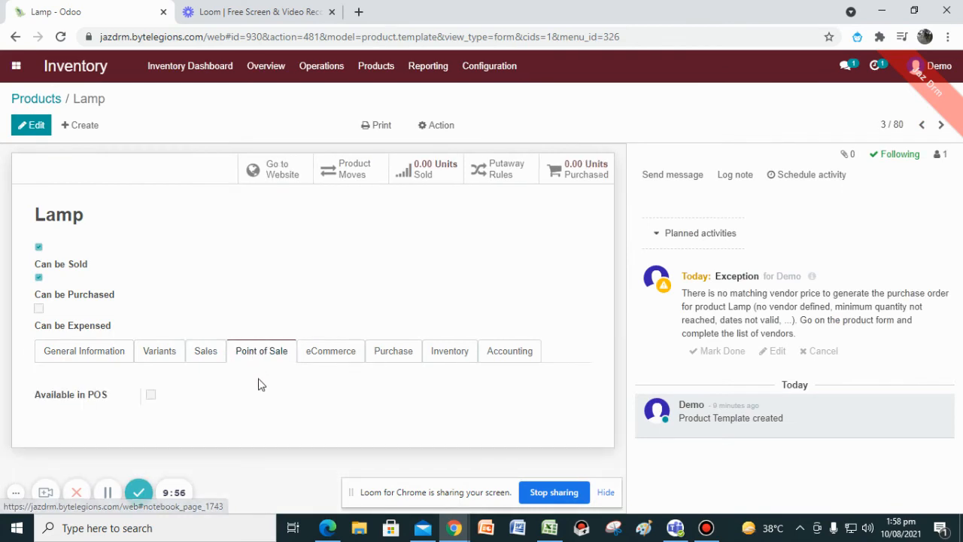
pyautogui.click(23, 130)
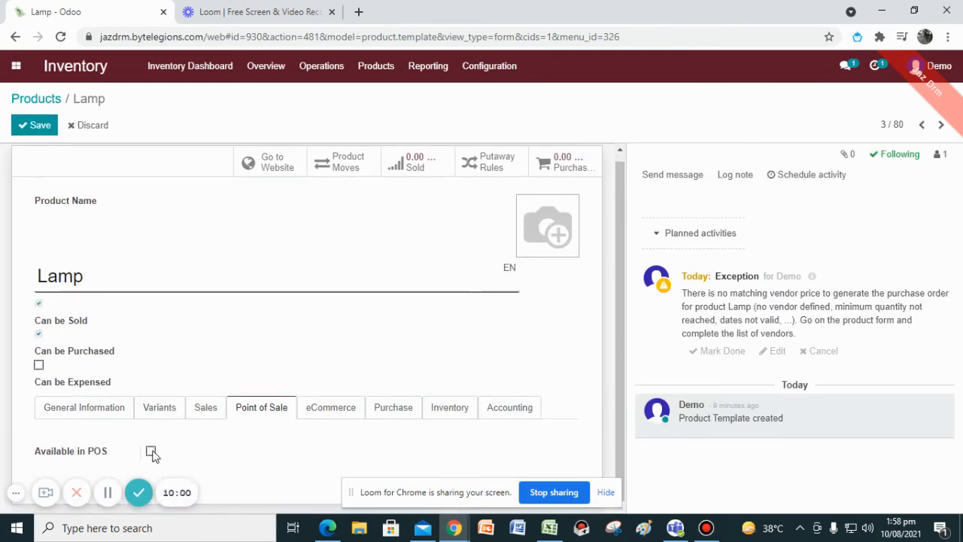
pyautogui.click(151, 452)
pyautogui.scroll(-1, 243, 430)
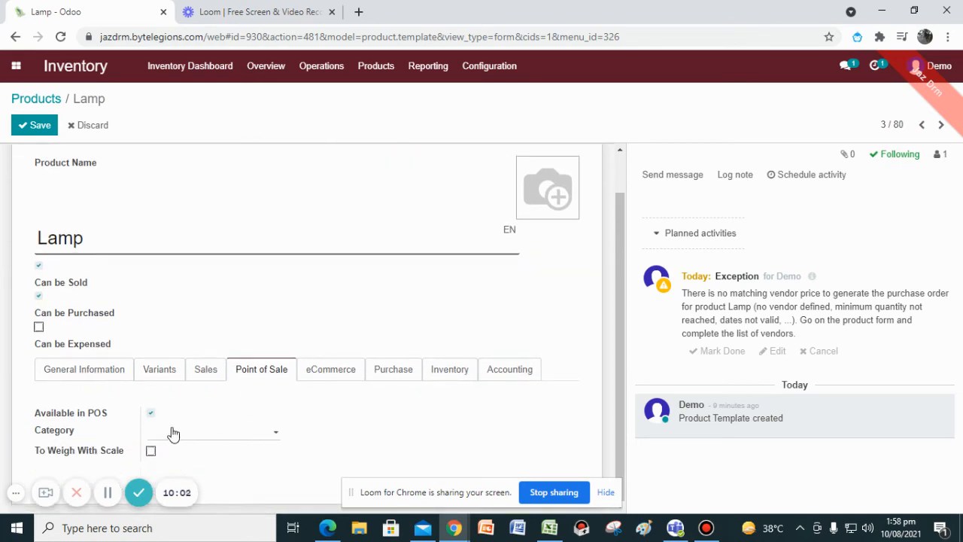
pyautogui.click(229, 435)
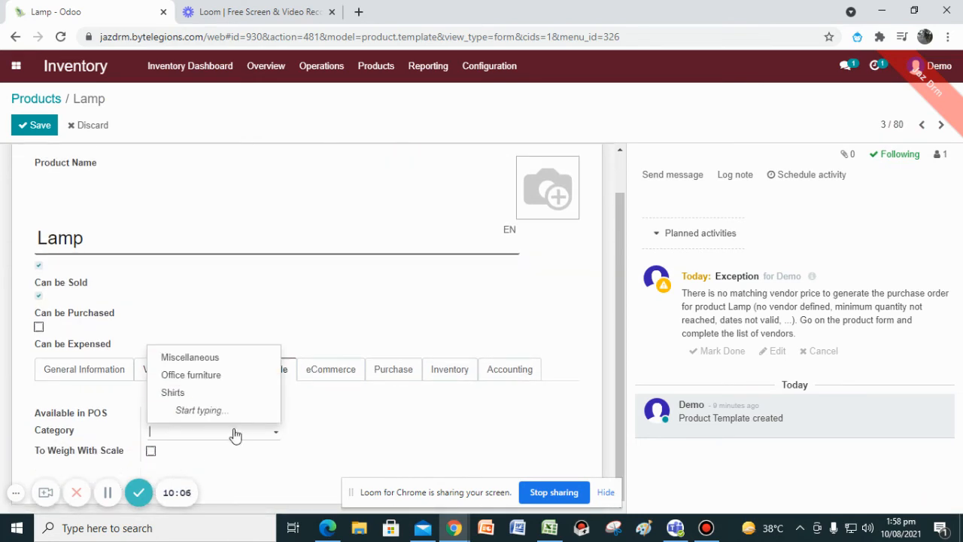
pyautogui.click(346, 438)
# Add a vendor line on the Lamp's Purchase tab with the vendor contact and a price of 400.00.
pyautogui.click(202, 370)
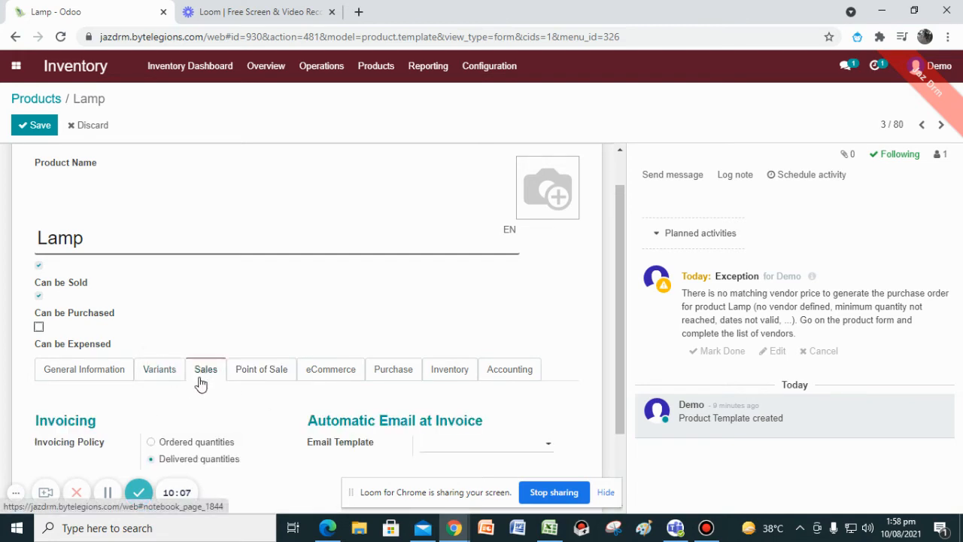
pyautogui.scroll(-1, 161, 382)
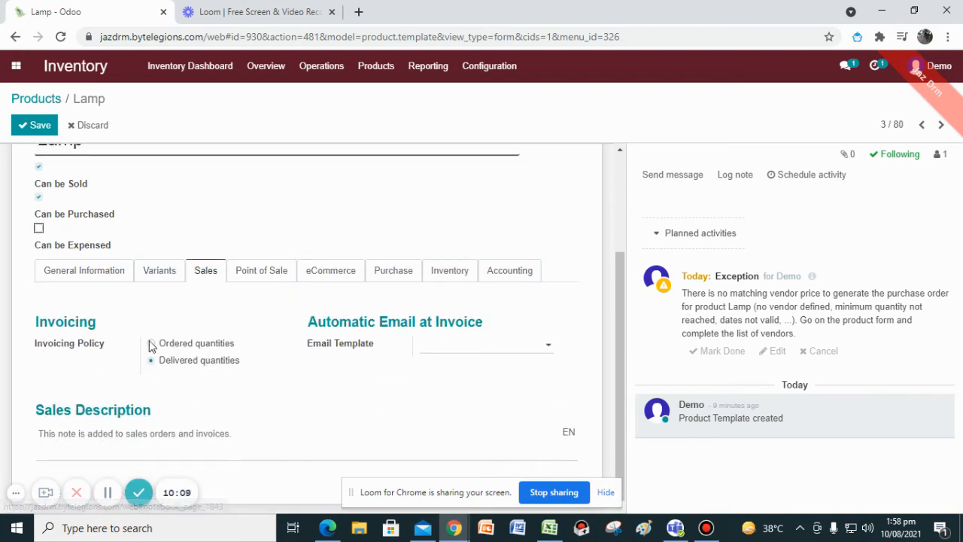
pyautogui.click(330, 280)
pyautogui.click(376, 277)
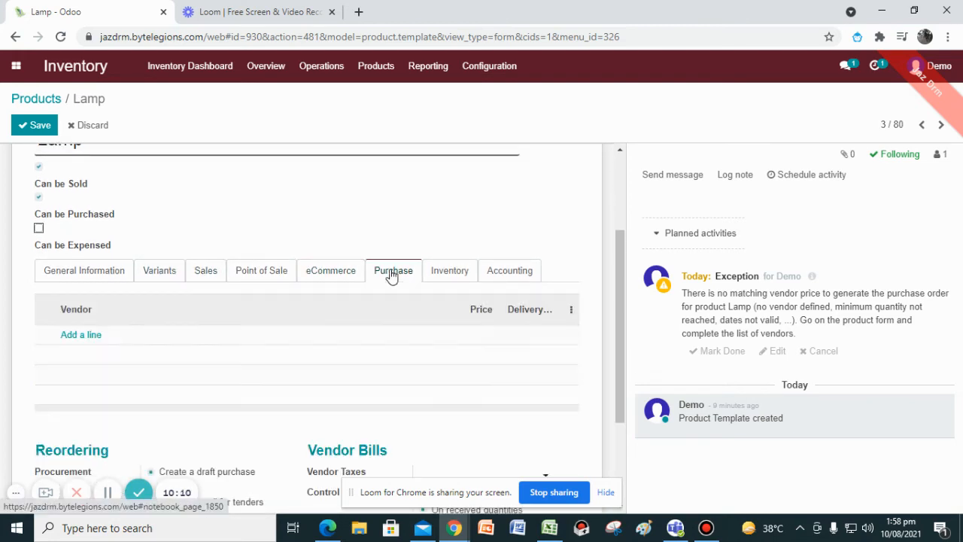
pyautogui.click(70, 342)
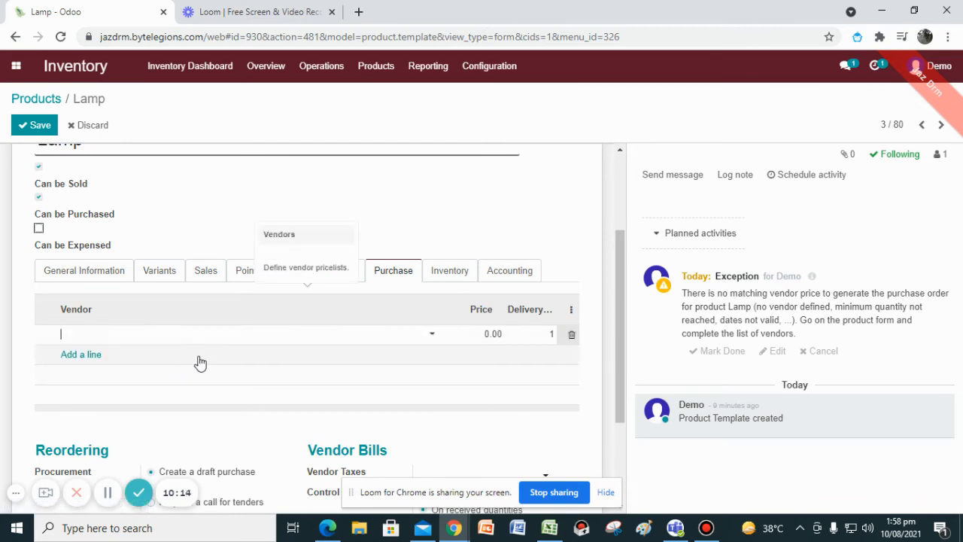
pyautogui.write('Ahm')
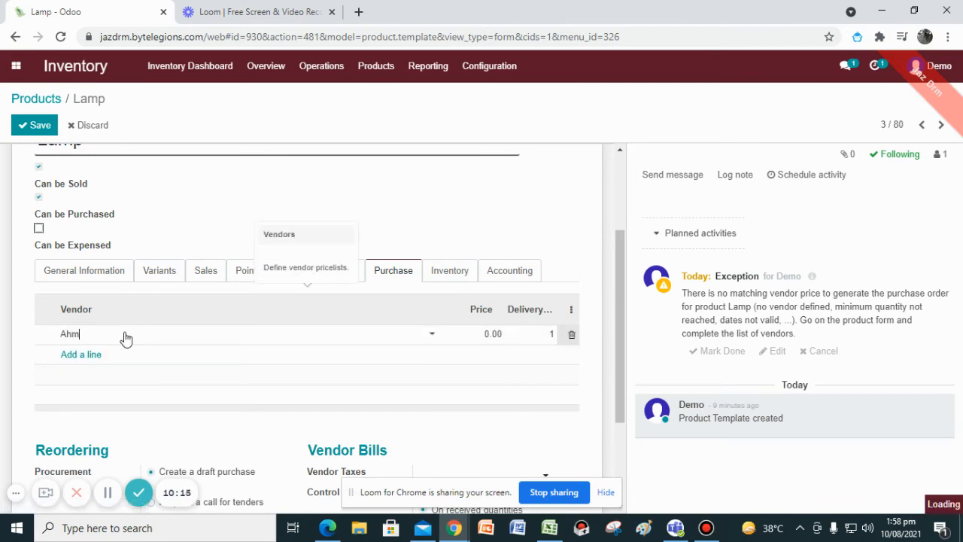
pyautogui.click(79, 376)
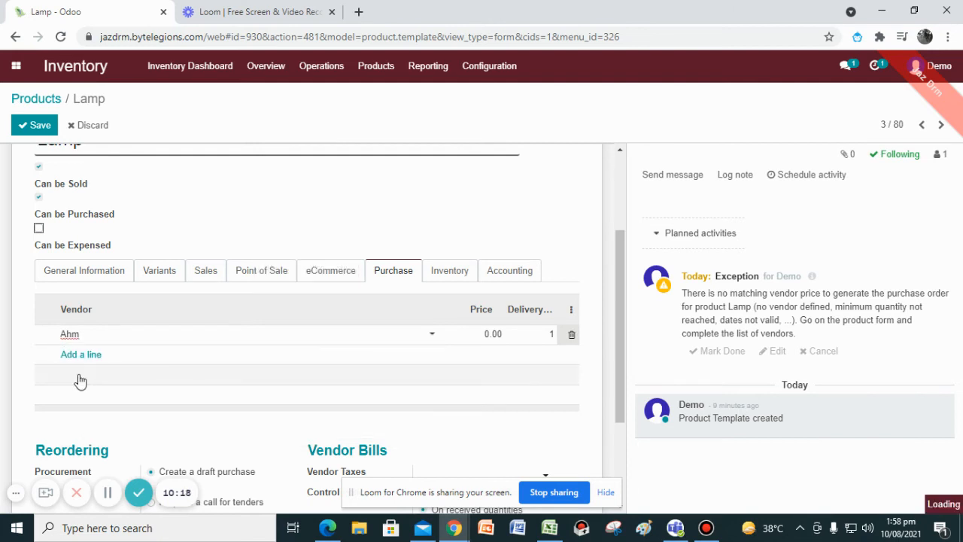
pyautogui.click(493, 334)
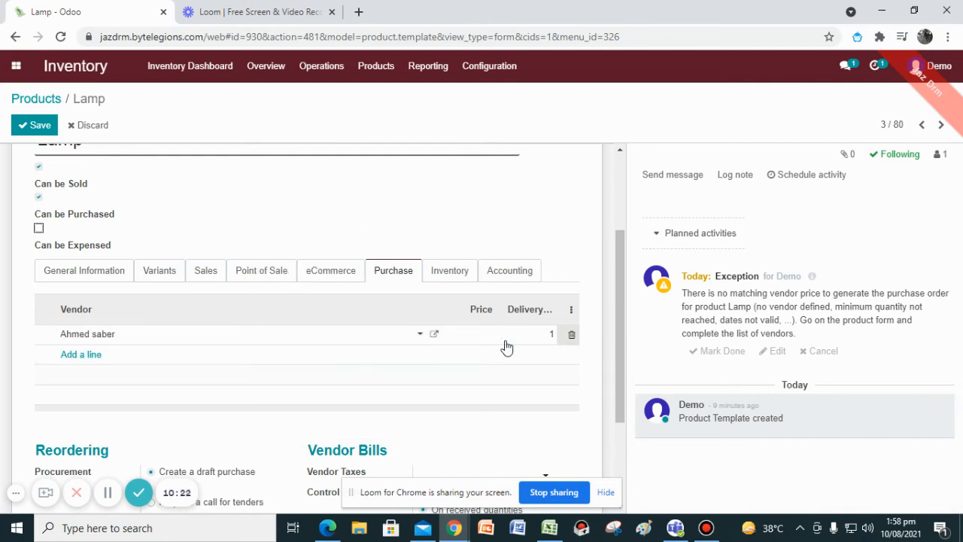
pyautogui.write('400')
pyautogui.click(465, 414)
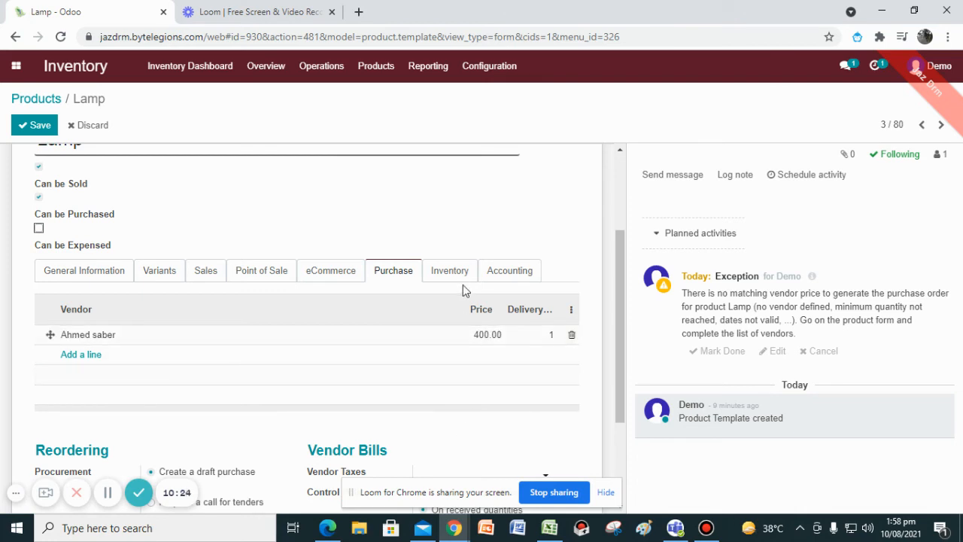
# Review the Lamp's Inventory and Accounting tabs.
pyautogui.click(456, 279)
pyautogui.scroll(-2, 173, 304)
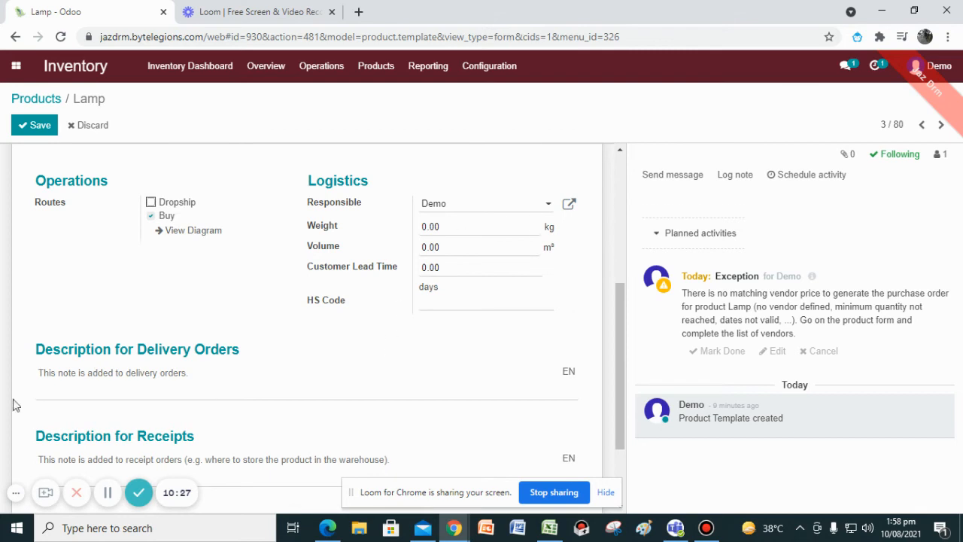
pyautogui.scroll(2, 392, 358)
pyautogui.click(501, 271)
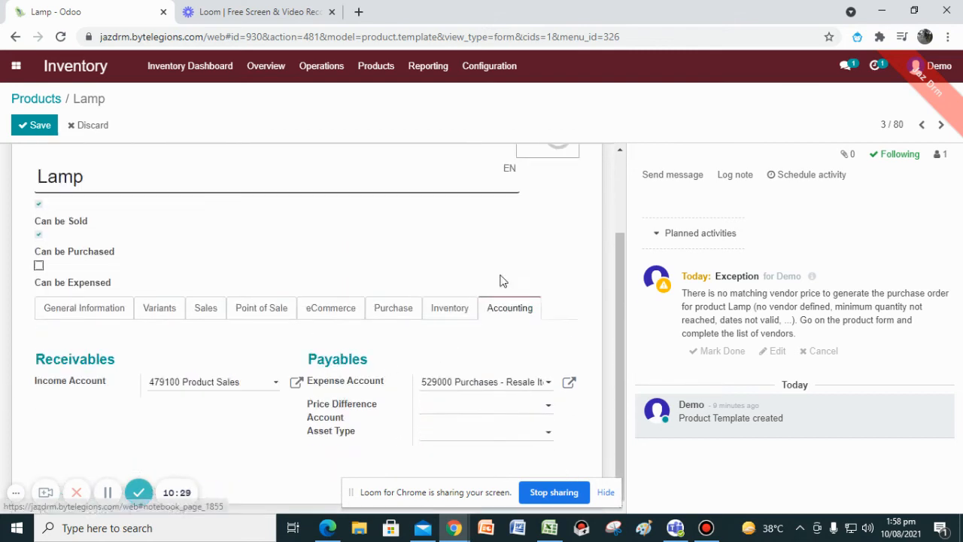
# Add a size attribute with the values Small and Medium to the Lamp's variants and save the product.
pyautogui.click(91, 309)
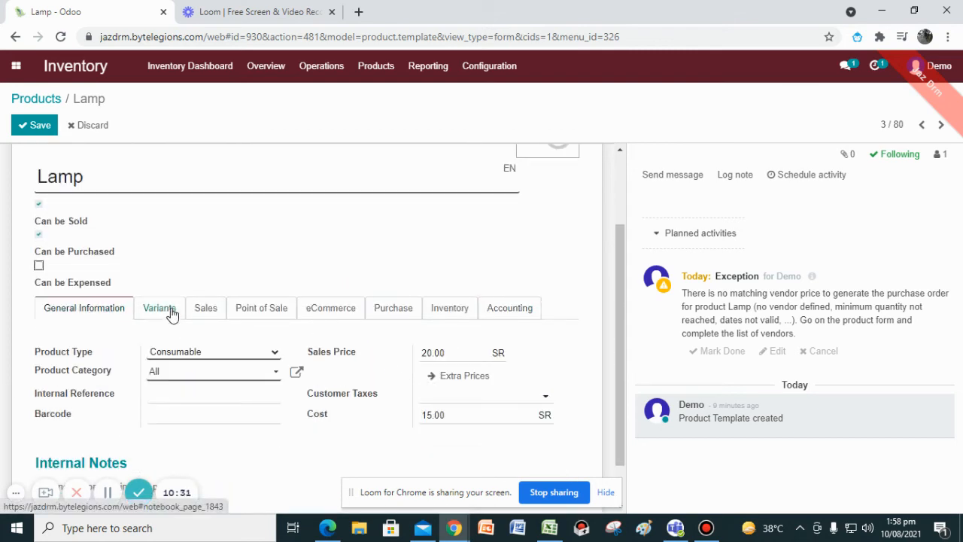
pyautogui.click(172, 316)
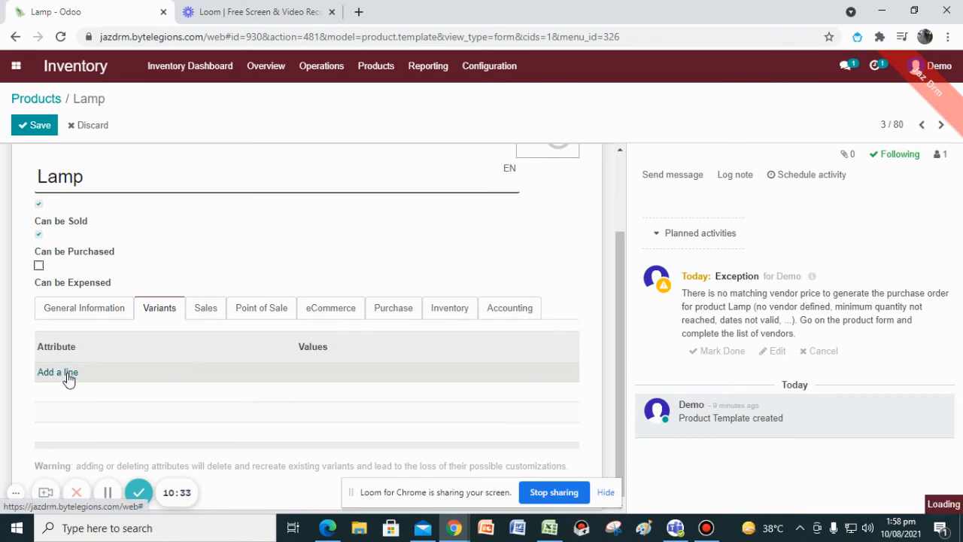
pyautogui.click(68, 375)
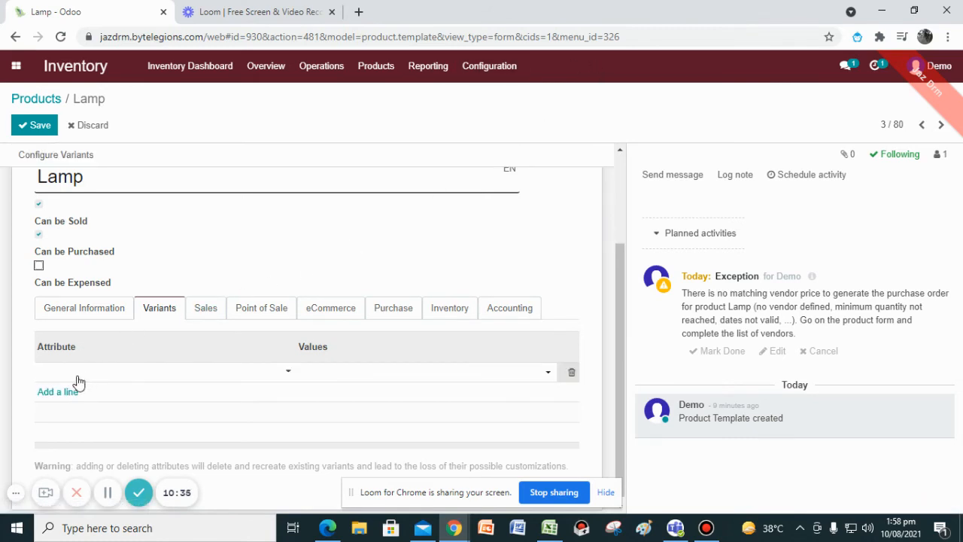
pyautogui.write('Si')
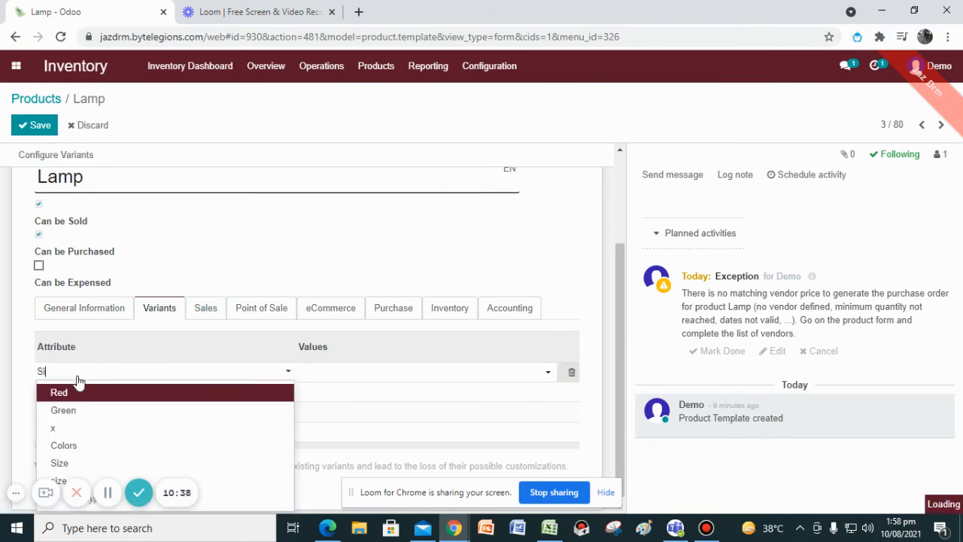
pyautogui.click(76, 410)
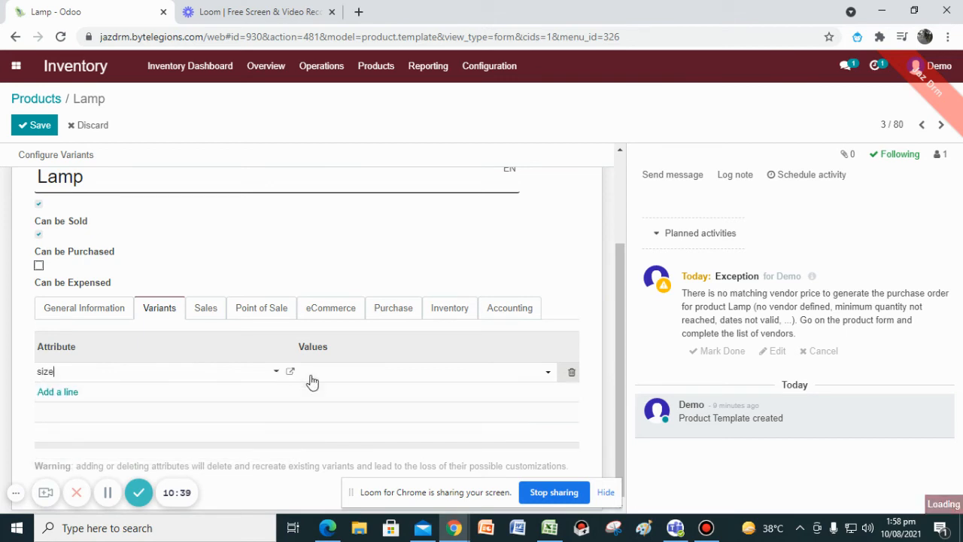
pyautogui.click(322, 390)
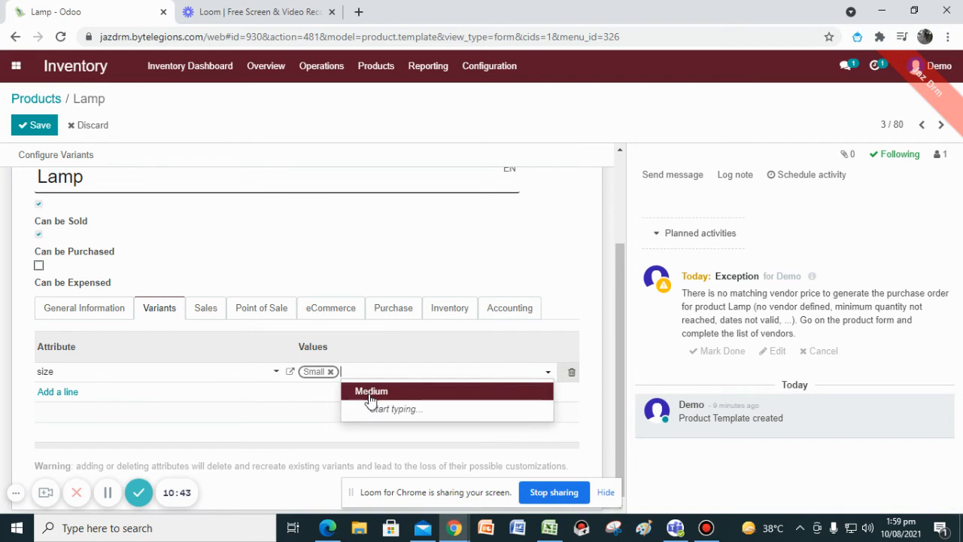
pyautogui.click(361, 389)
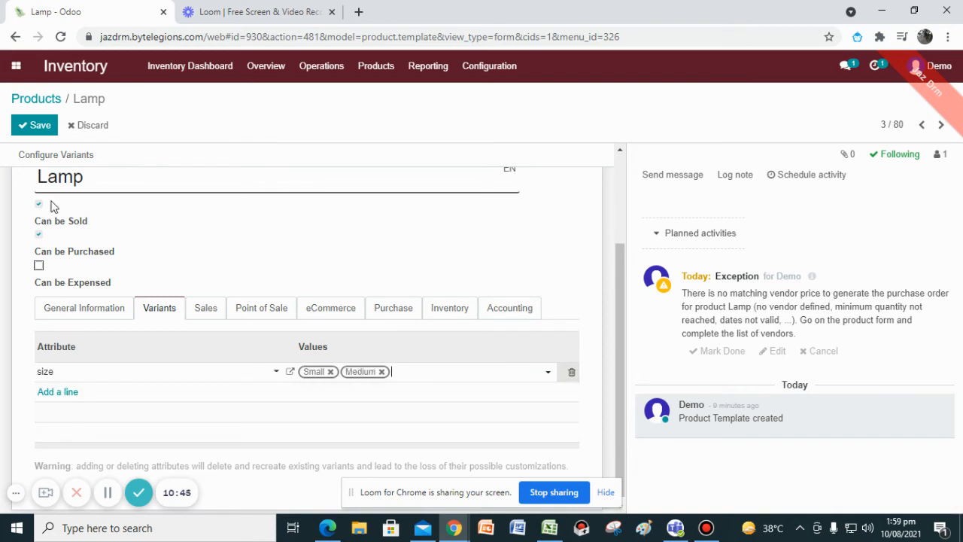
pyautogui.click(33, 124)
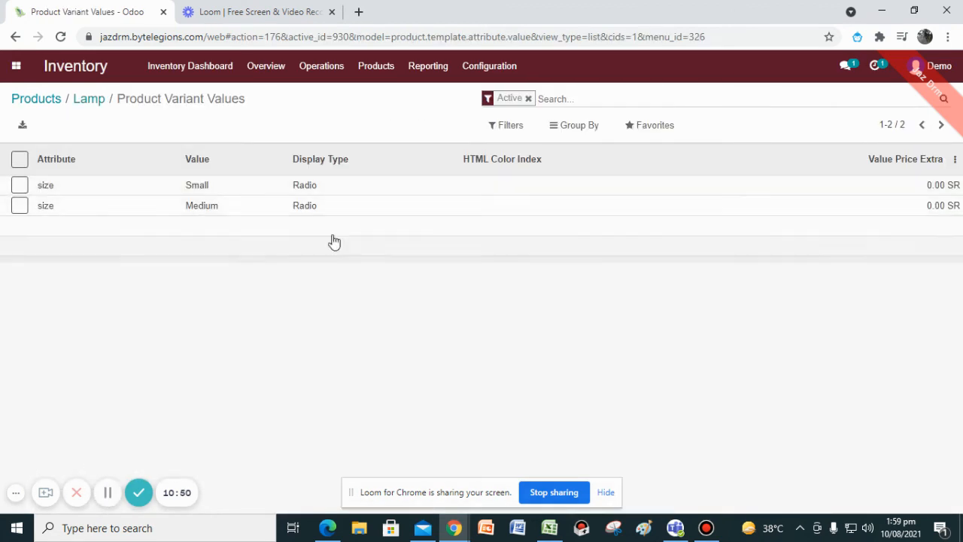
# Open the Inventory Adjustments list from the operations.
pyautogui.click(323, 75)
pyautogui.click(380, 70)
pyautogui.click(418, 69)
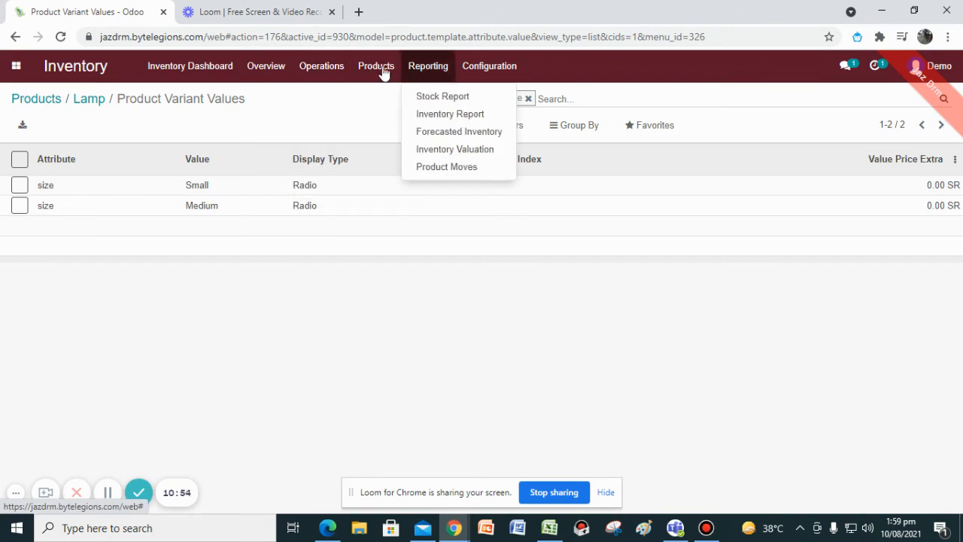
pyautogui.click(322, 68)
pyautogui.click(350, 131)
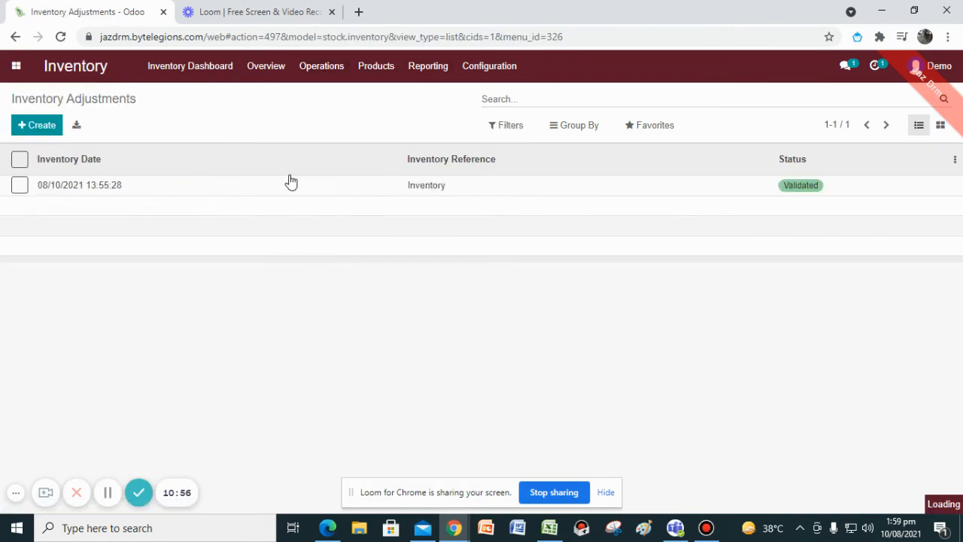
# Create a new landed cost linked to vendor bill BILL/2021/06/0003 and transfer WH/OUT/00002.
pyautogui.click(323, 71)
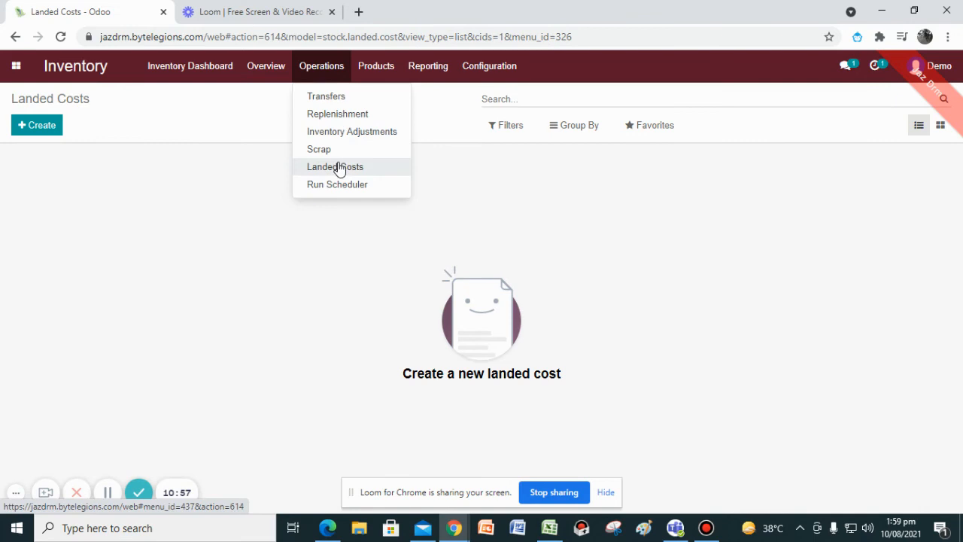
pyautogui.click(58, 135)
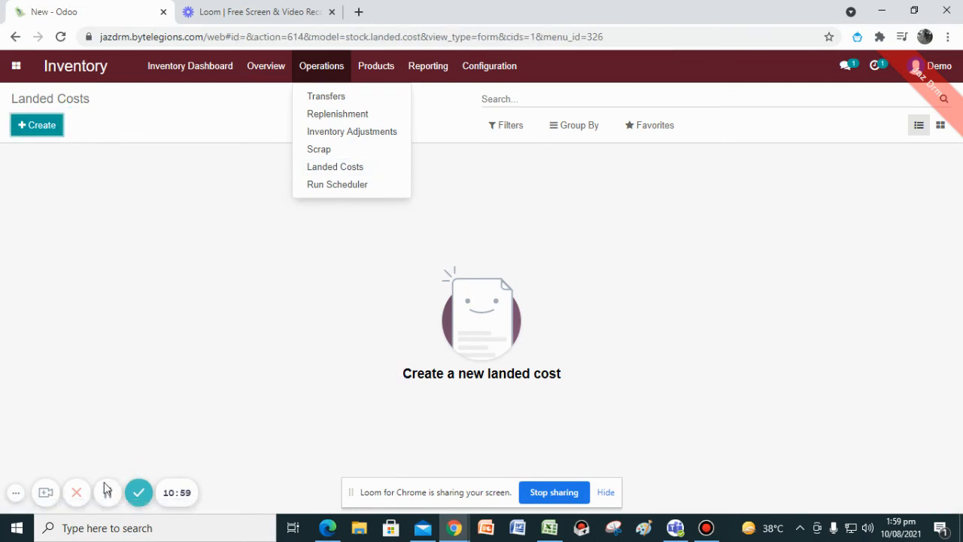
pyautogui.scroll(-1, 143, 374)
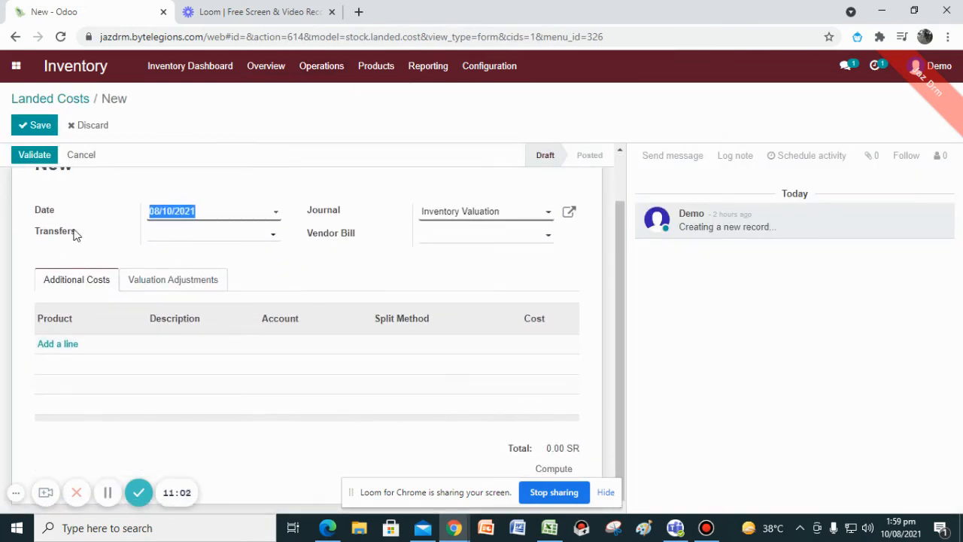
pyautogui.click(486, 237)
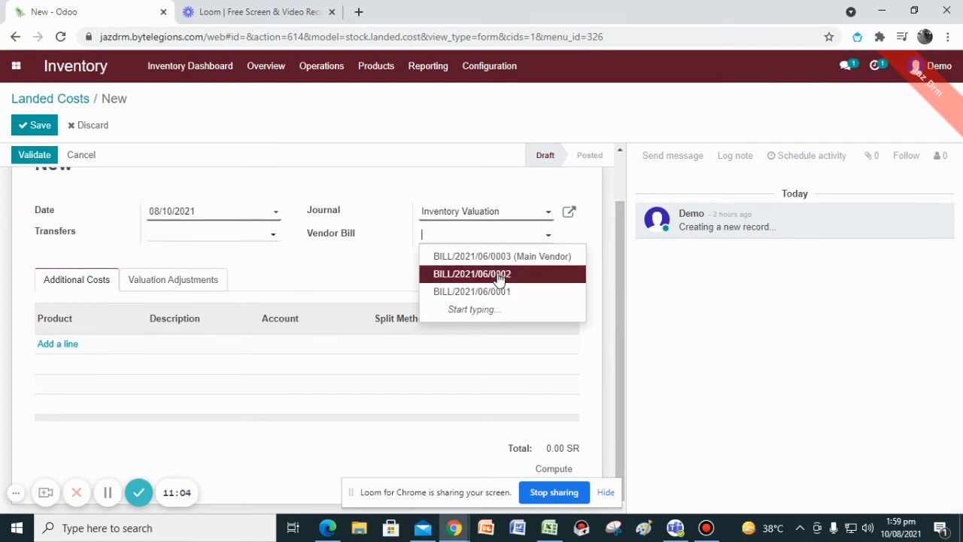
pyautogui.click(505, 259)
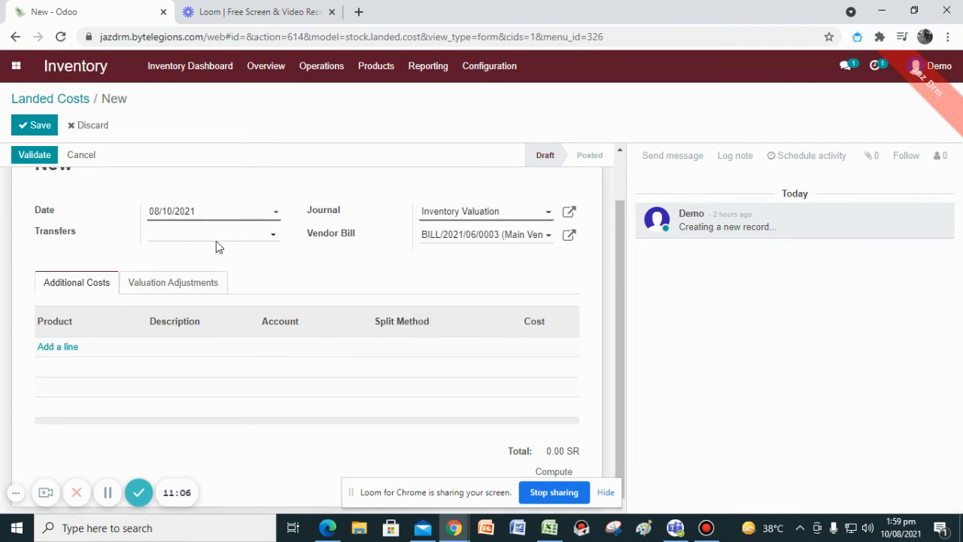
pyautogui.click(217, 240)
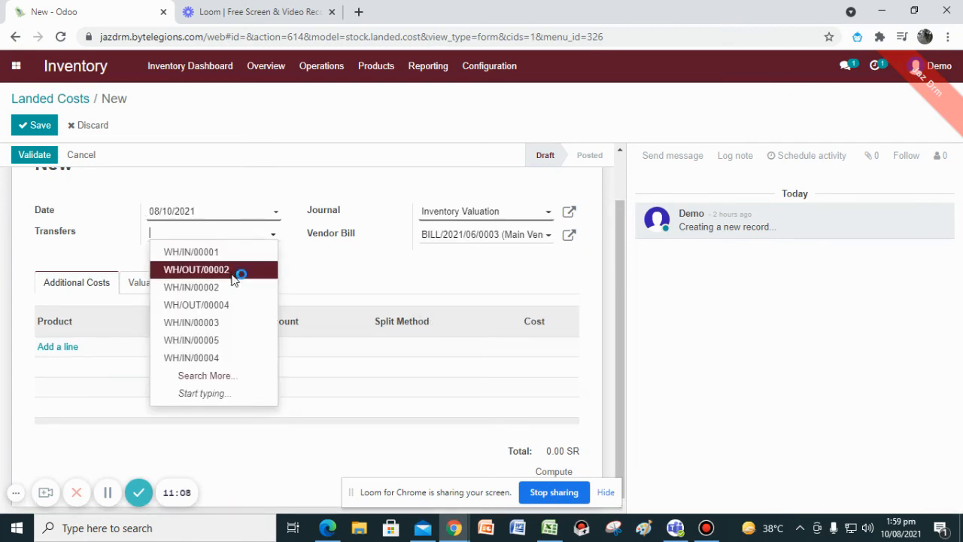
pyautogui.click(234, 271)
# Add a lamp additional-cost line with Equal split method and a cost of 100, then save the landed cost.
pyautogui.click(65, 362)
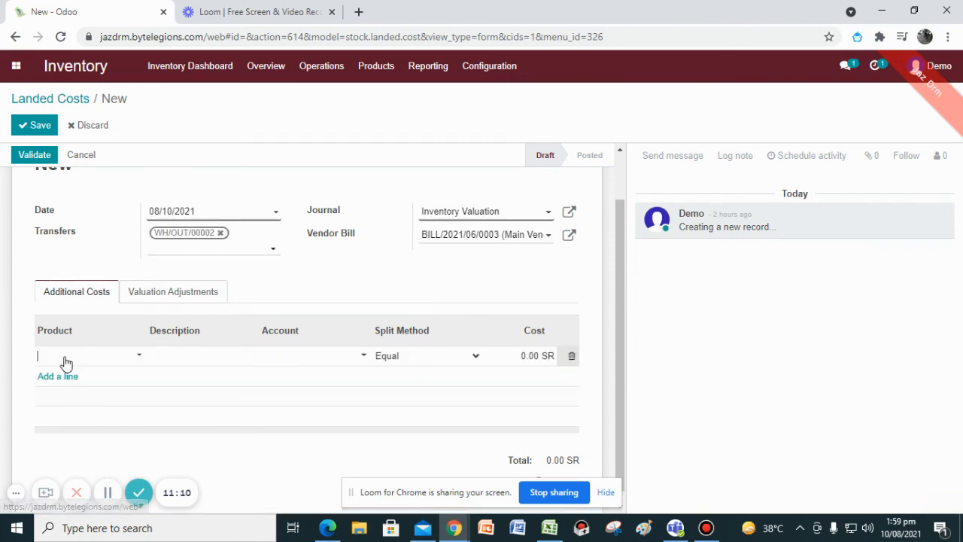
pyautogui.write('lamp')
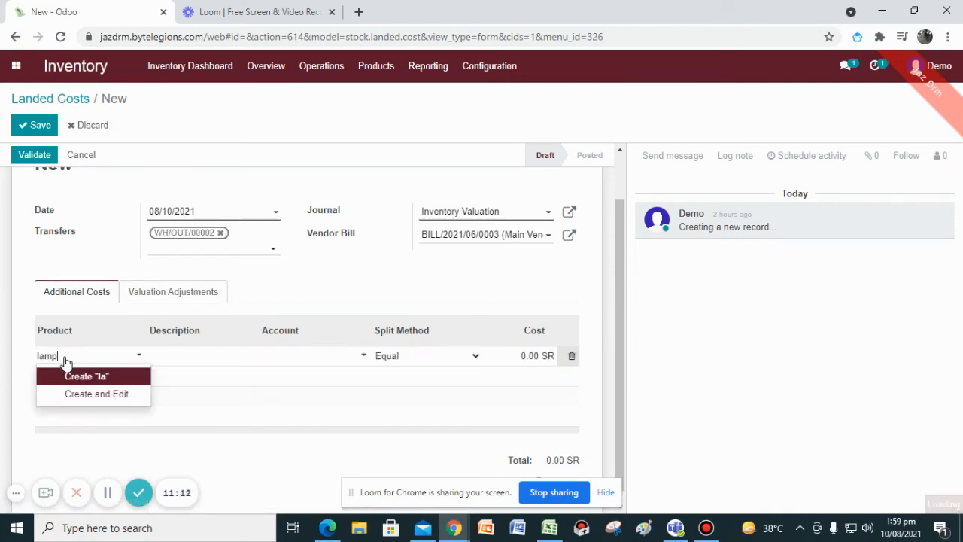
pyautogui.click(83, 380)
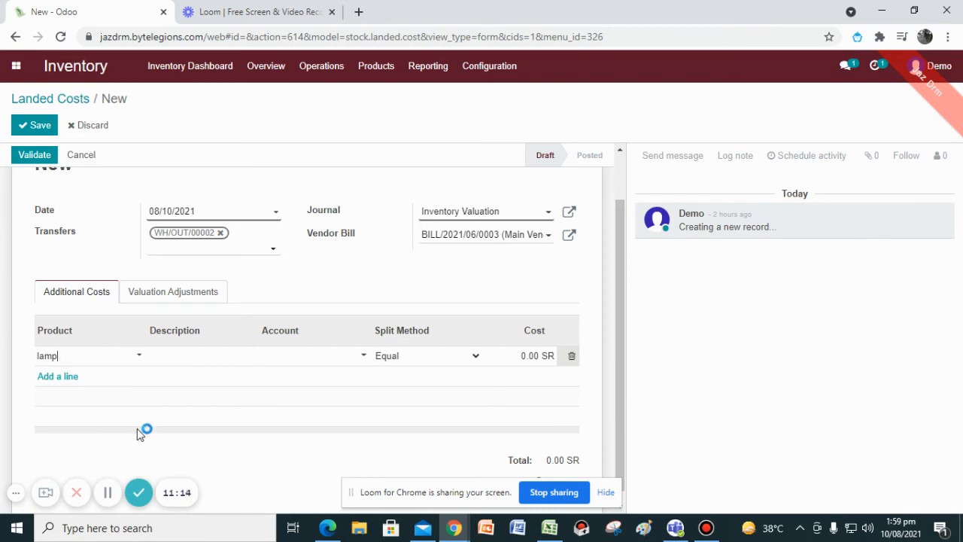
pyautogui.click(420, 364)
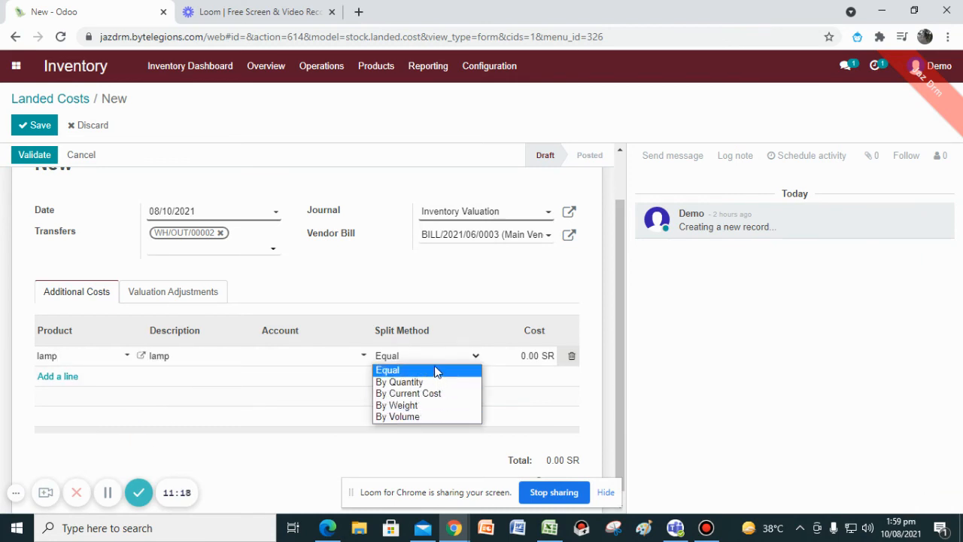
pyautogui.click(534, 355)
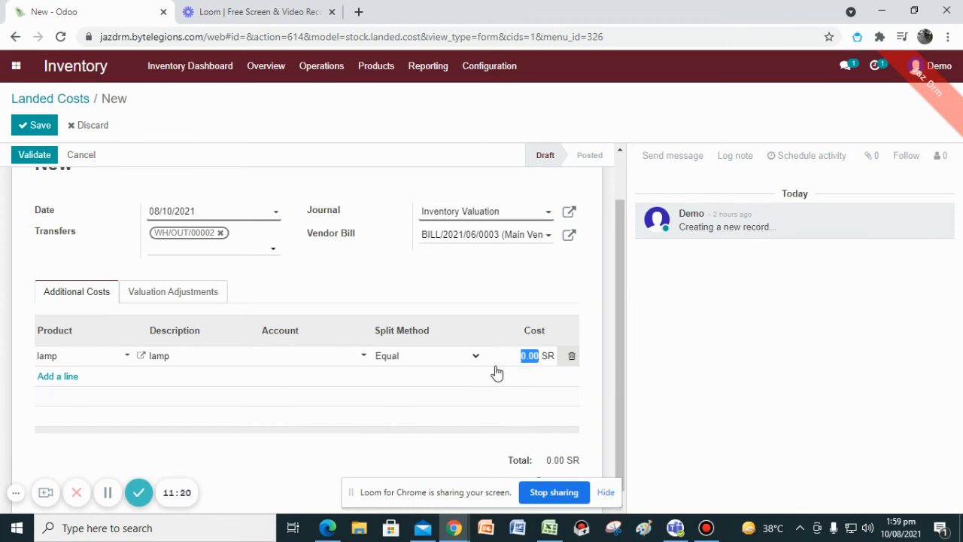
pyautogui.write('100')
pyautogui.click(33, 155)
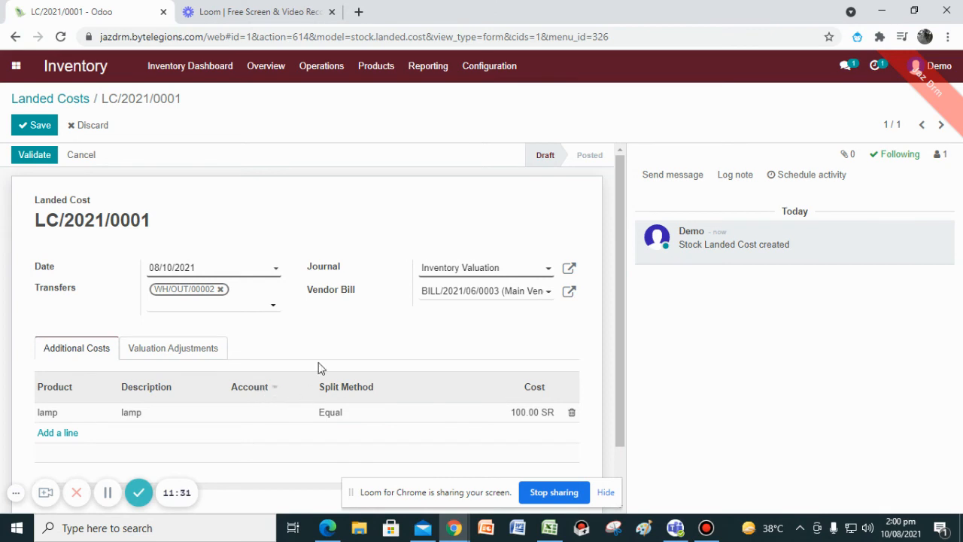
# Review the saved landed cost and its cost lines.
pyautogui.scroll(-1, 356, 343)
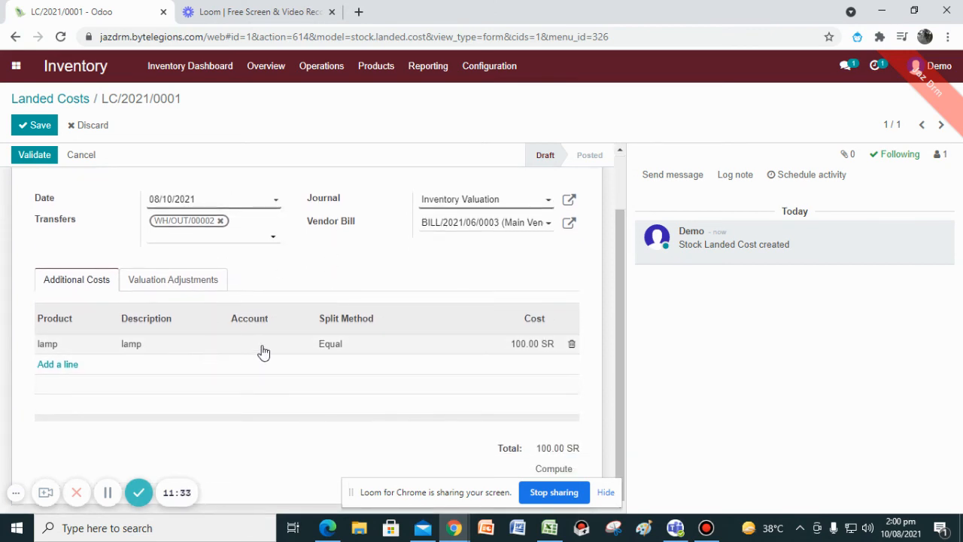
pyautogui.scroll(1, 265, 351)
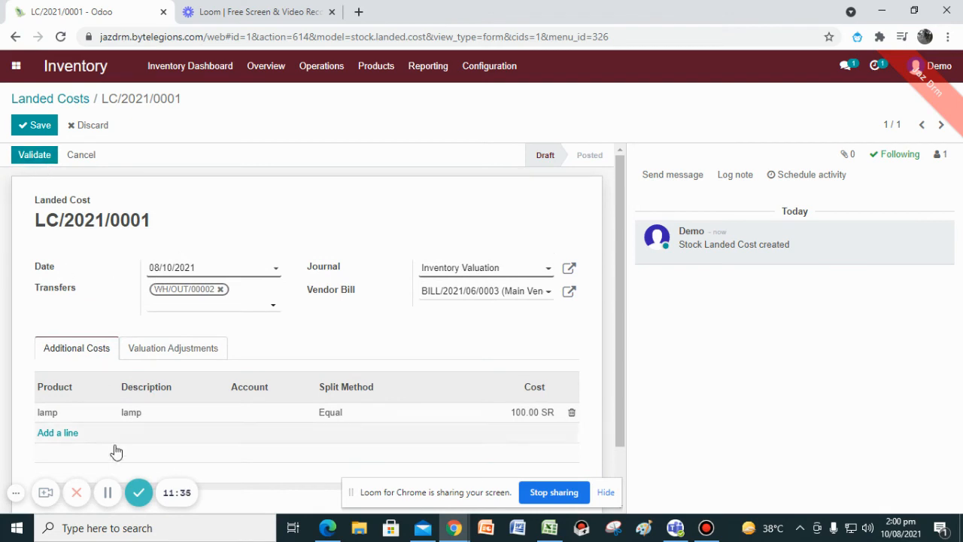
pyautogui.scroll(-1, 146, 416)
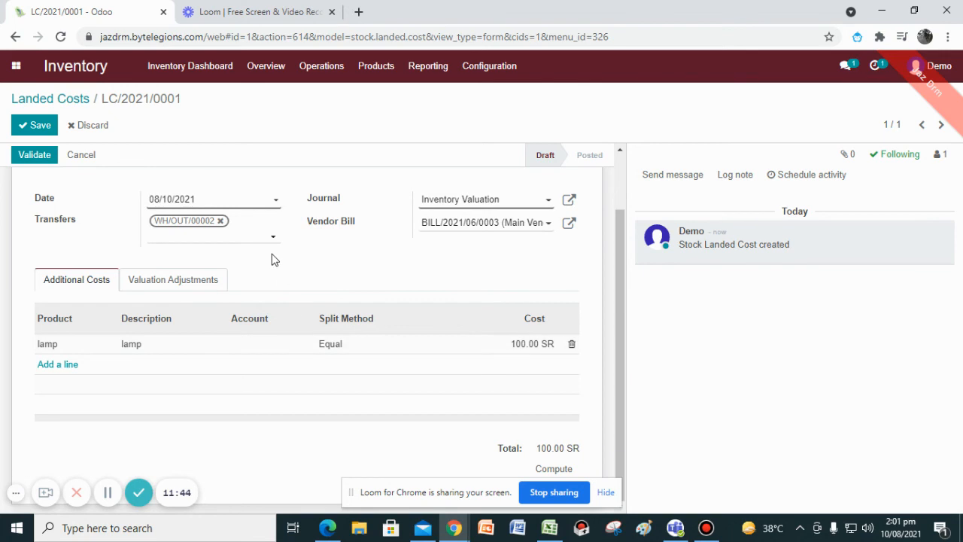
pyautogui.scroll(1, 301, 338)
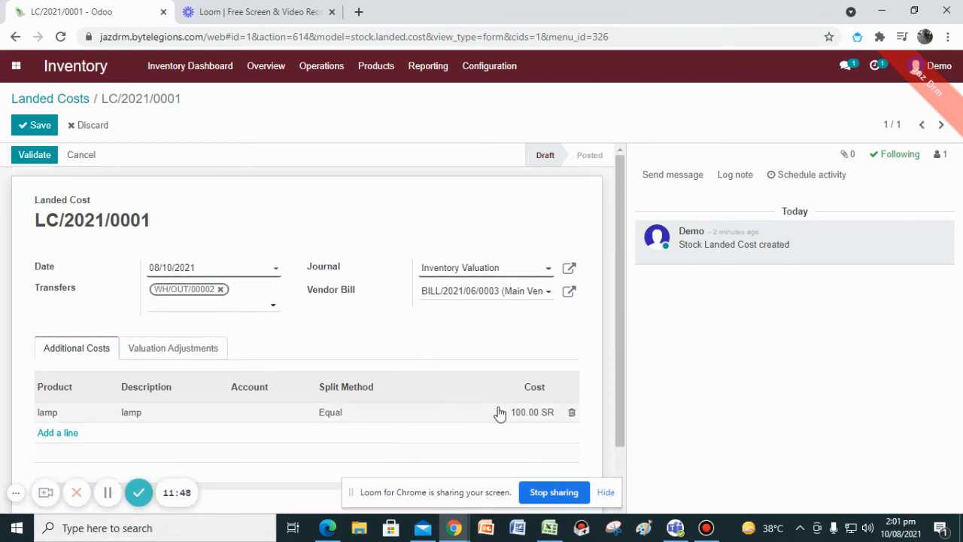
# Open the Stock Report and select the [1001] product in its Products field.
pyautogui.click(108, 492)
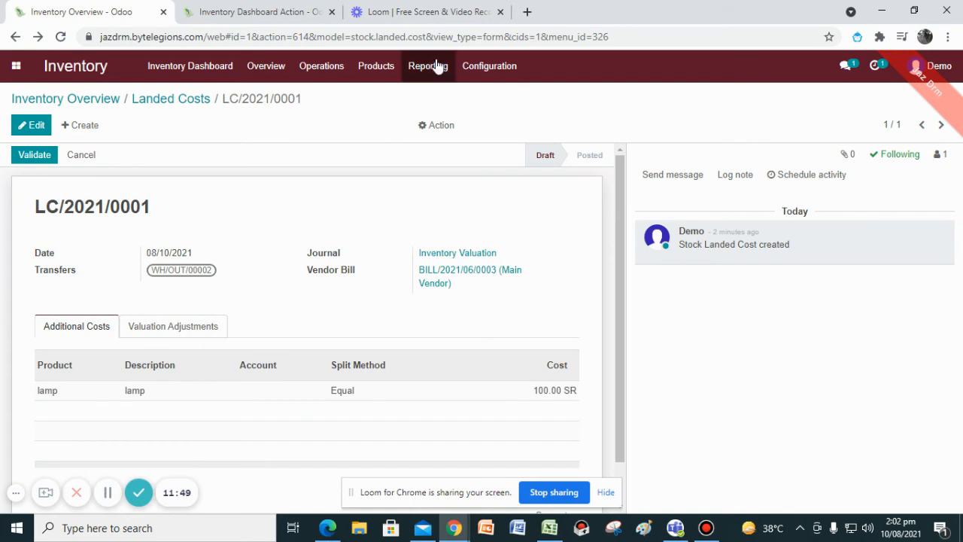
pyautogui.click(439, 67)
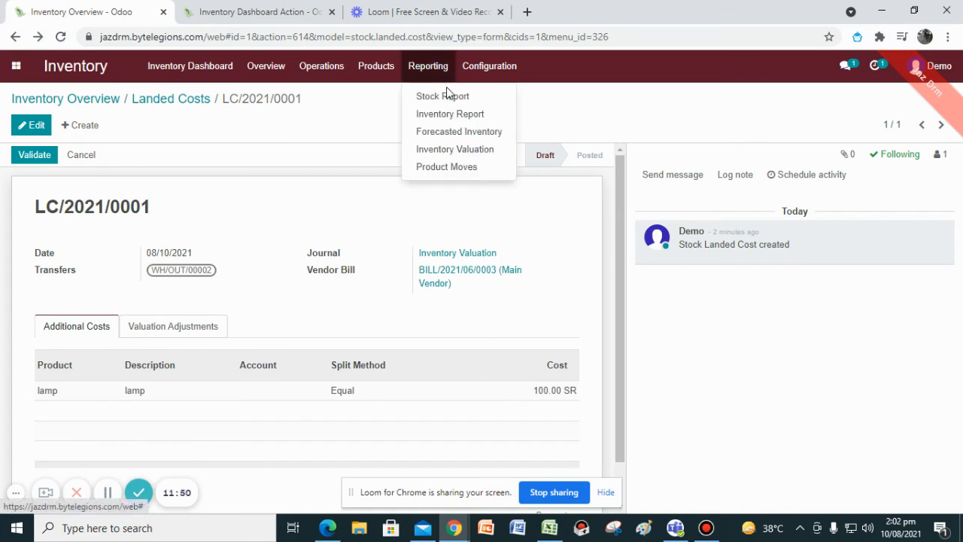
pyautogui.click(406, 155)
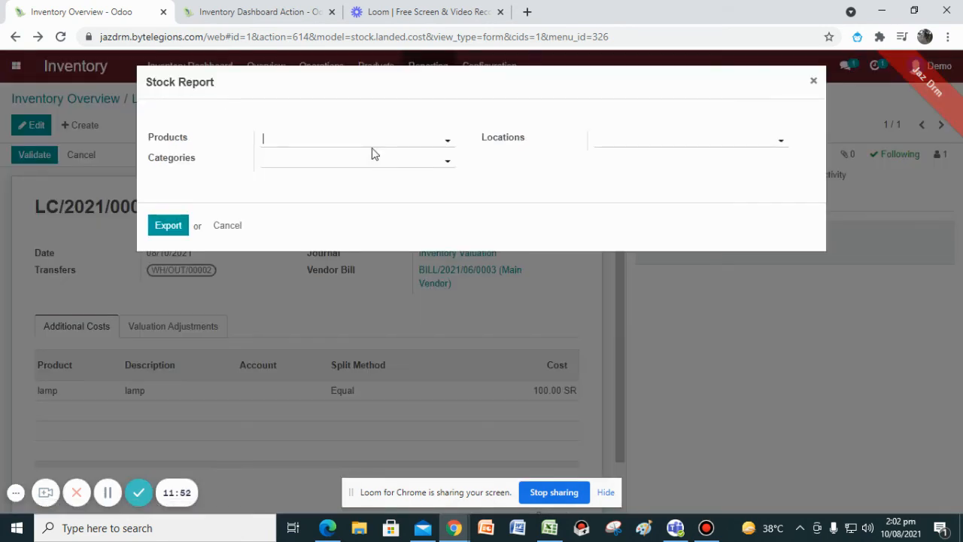
pyautogui.click(283, 143)
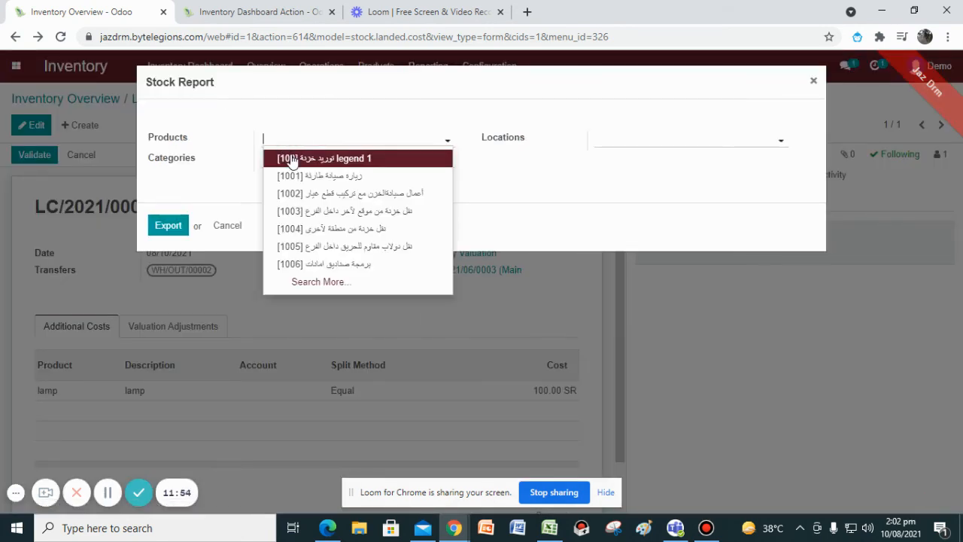
pyautogui.write('lamp')
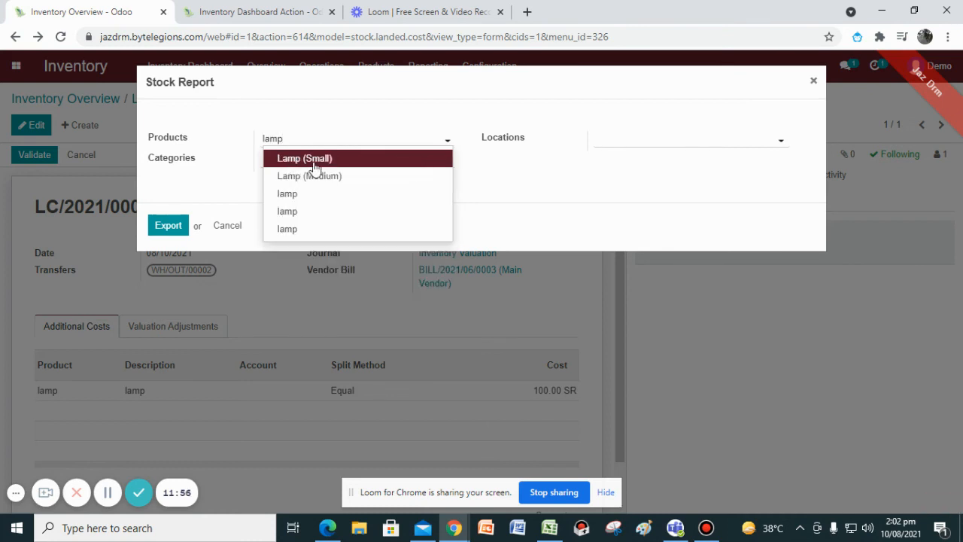
pyautogui.press('BackSpace')
pyautogui.press('BackSpace')
pyautogui.press('BackSpace')
pyautogui.press('BackSpace')
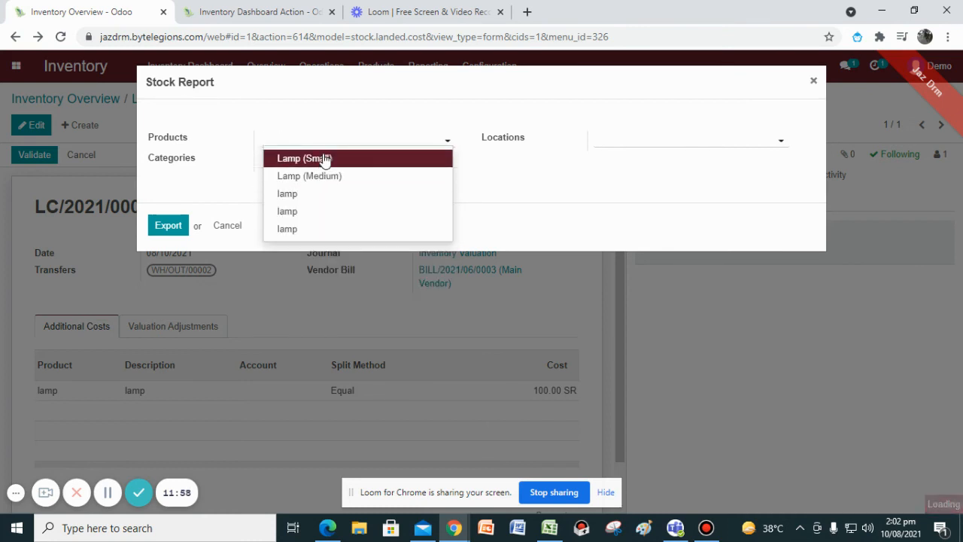
pyautogui.click(322, 176)
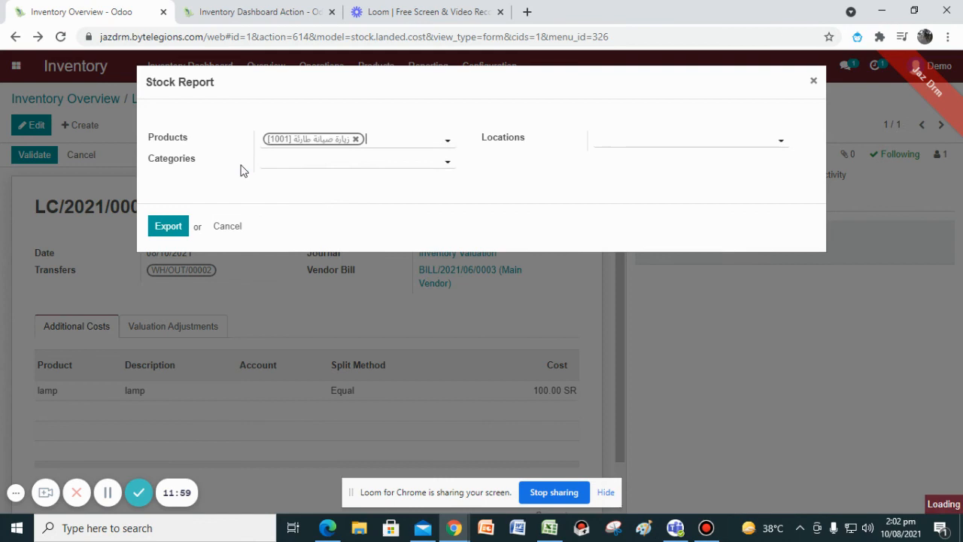
# Set the report's category to All and location to WH/Stock, then export the stock report.
pyautogui.click(284, 161)
pyautogui.click(283, 181)
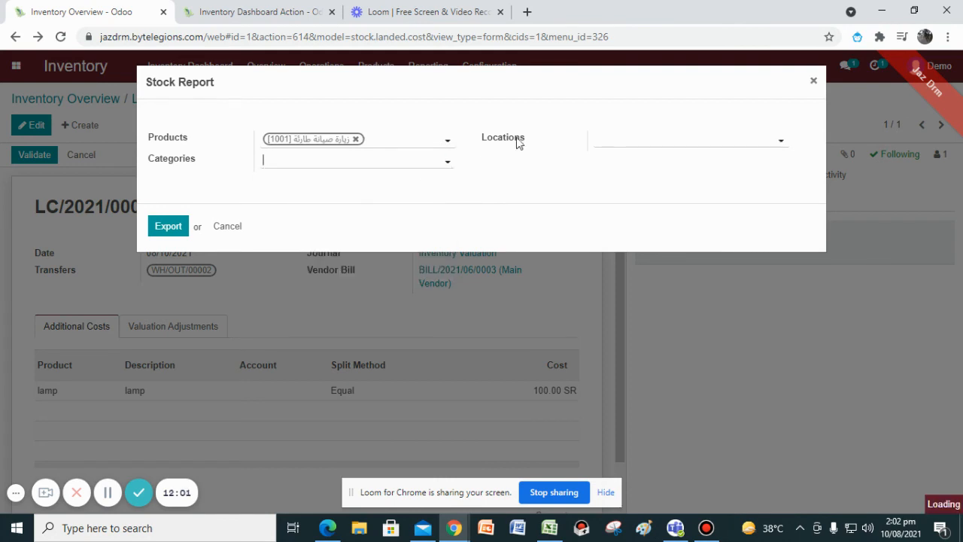
pyautogui.click(610, 143)
pyautogui.click(633, 176)
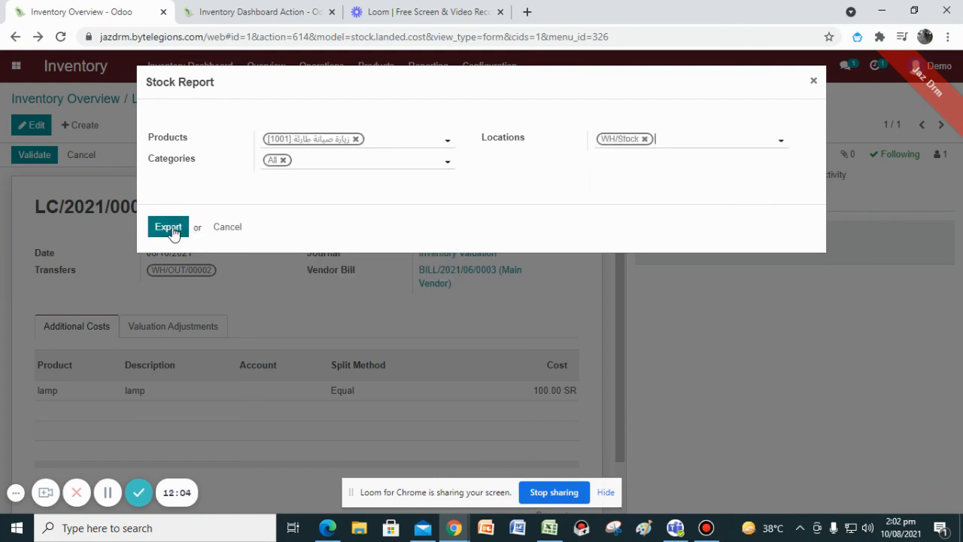
pyautogui.click(177, 225)
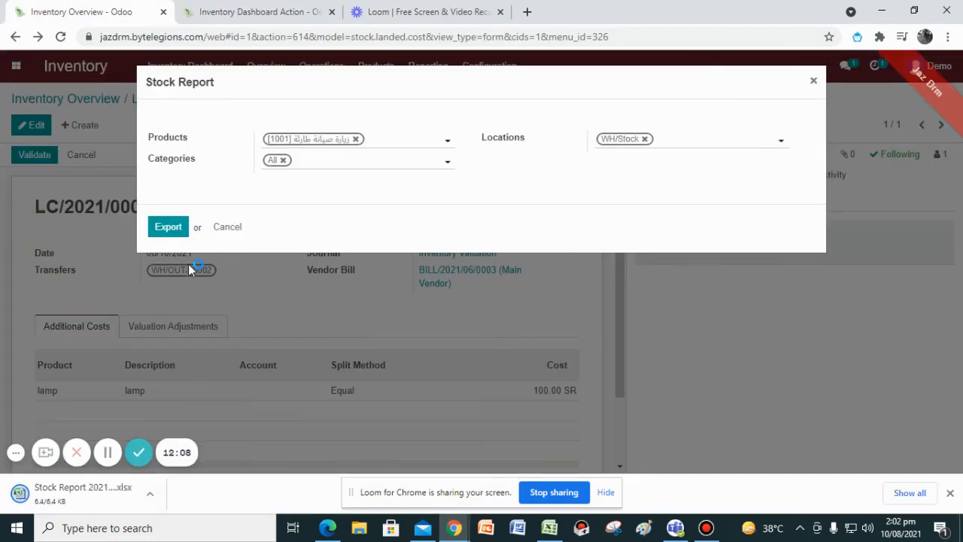
# Close the report dialog, open the Inventory Report, and expand the [1001] product and its WH/Stock location group.
pyautogui.click(235, 229)
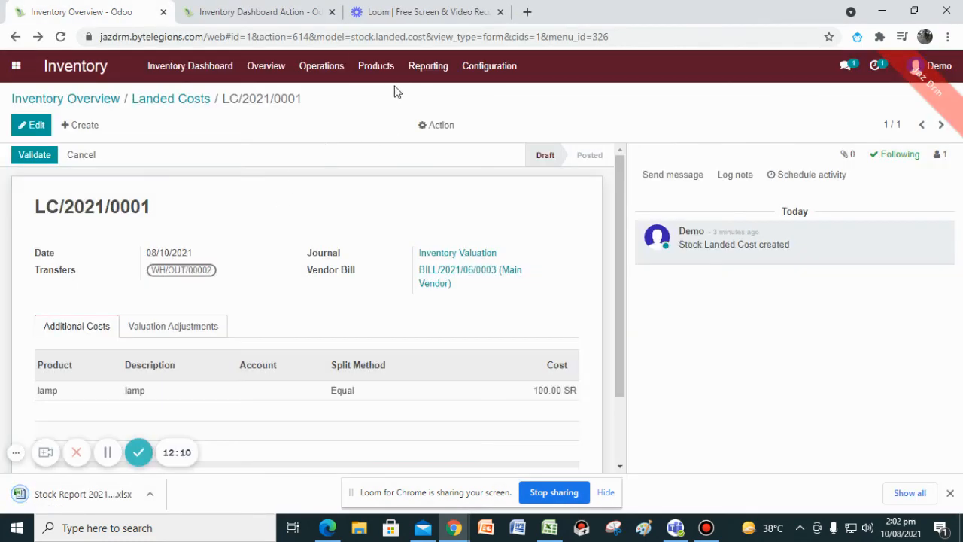
pyautogui.click(427, 67)
pyautogui.click(444, 113)
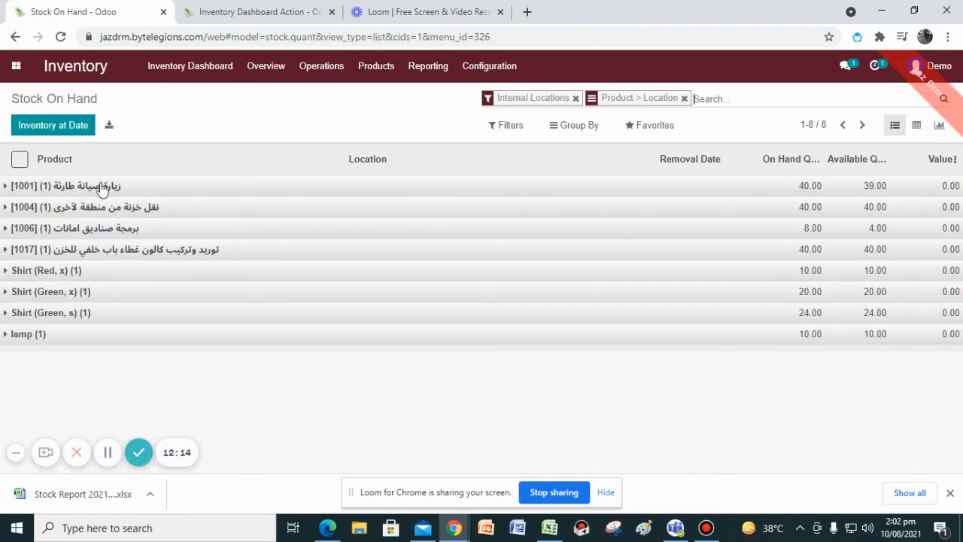
pyautogui.click(101, 188)
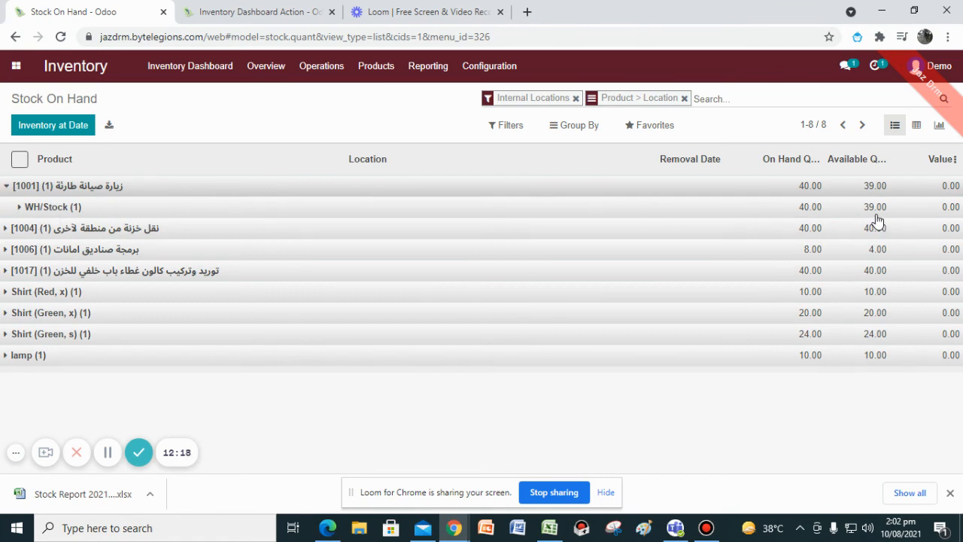
pyautogui.click(58, 208)
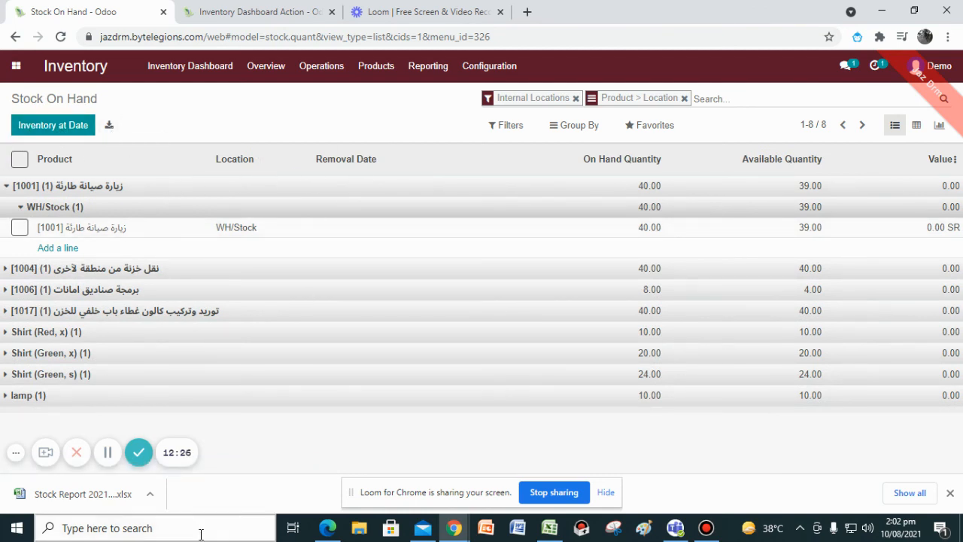
# Open the downloaded Stock Report spreadsheet in Excel, scroll across its columns, then minimize it.
pyautogui.click(98, 498)
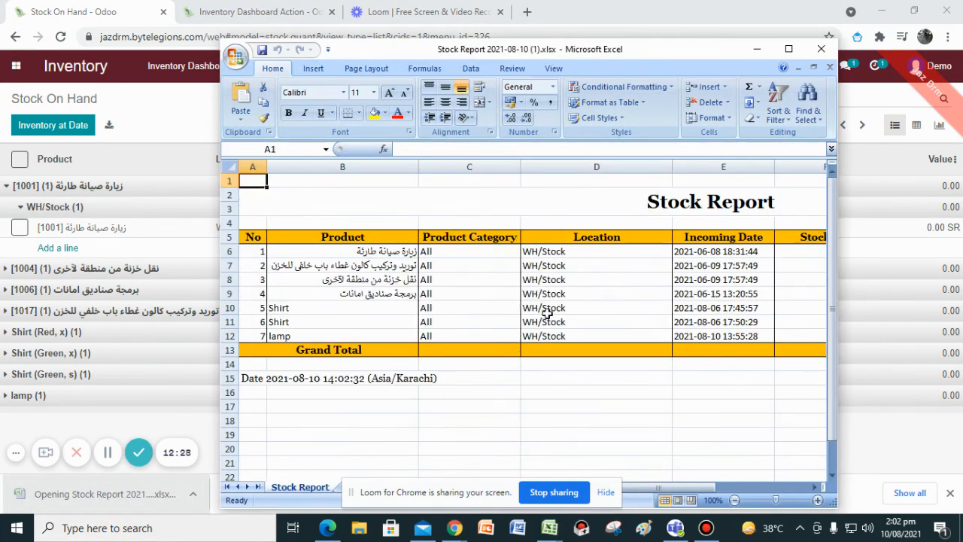
pyautogui.moveTo(684, 490); pyautogui.dragTo(722, 487)
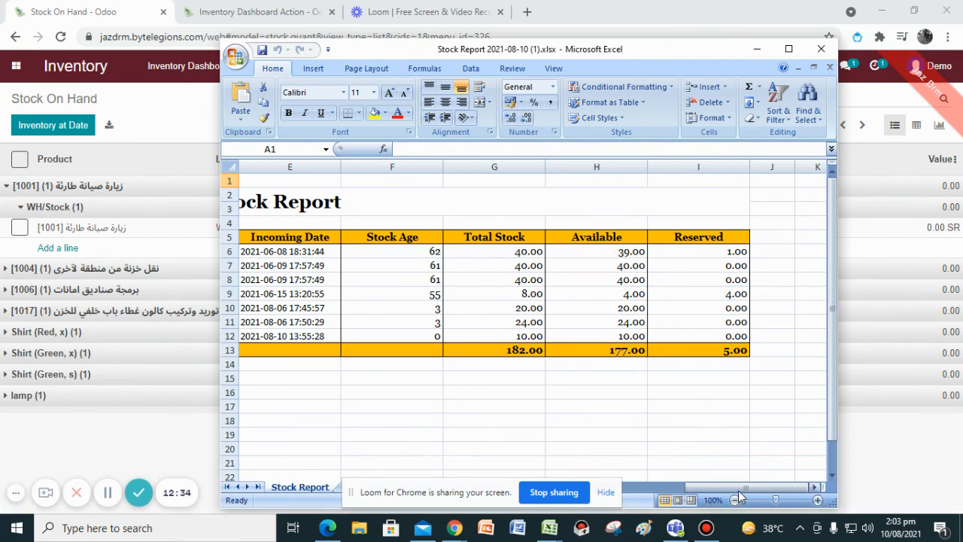
pyautogui.moveTo(738, 490); pyautogui.dragTo(665, 483)
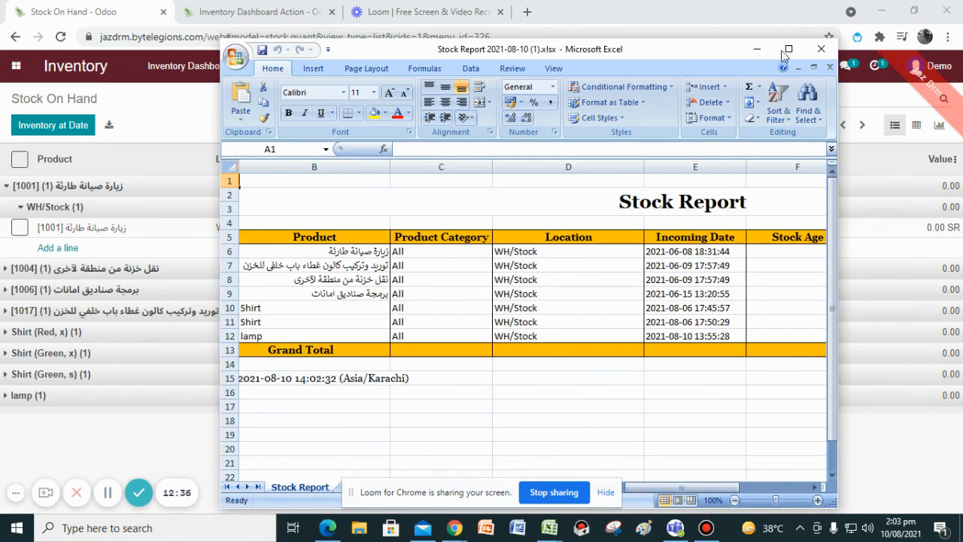
pyautogui.click(757, 49)
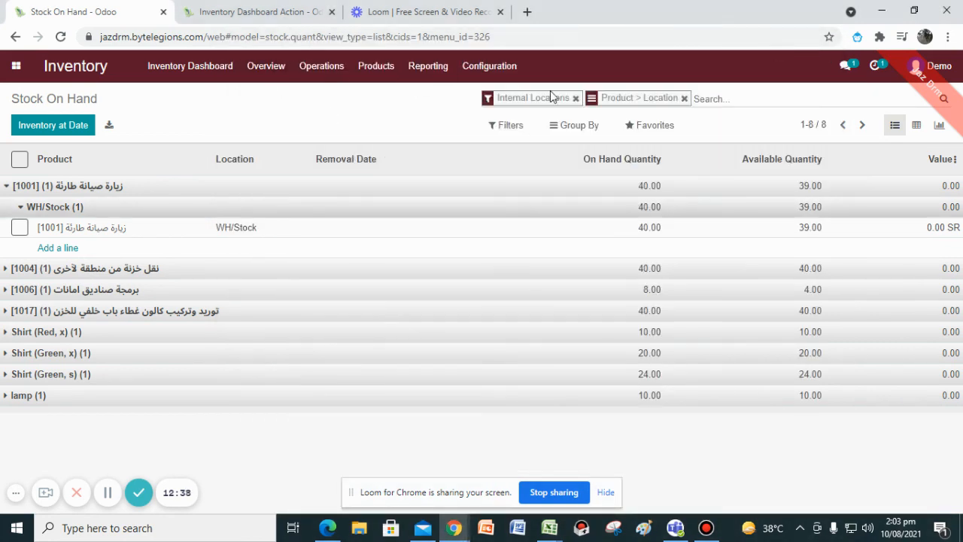
# Open the Forecasted Inventory graph and look through its filter and grouping options.
pyautogui.click(429, 66)
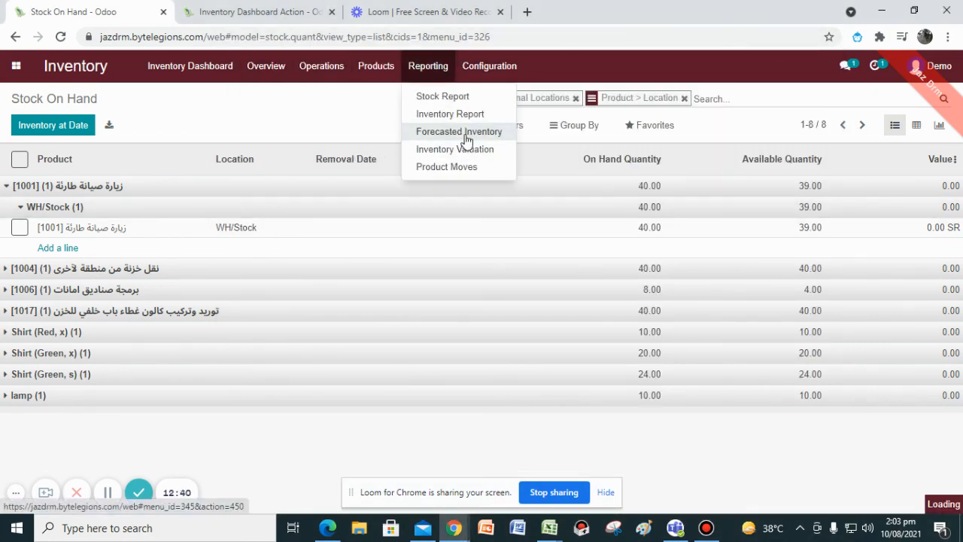
pyautogui.click(466, 138)
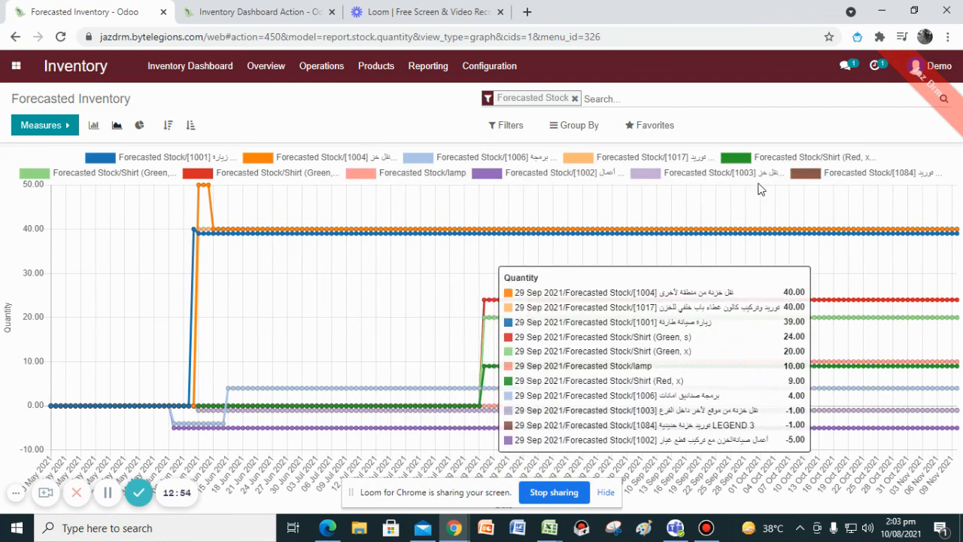
pyautogui.click(524, 129)
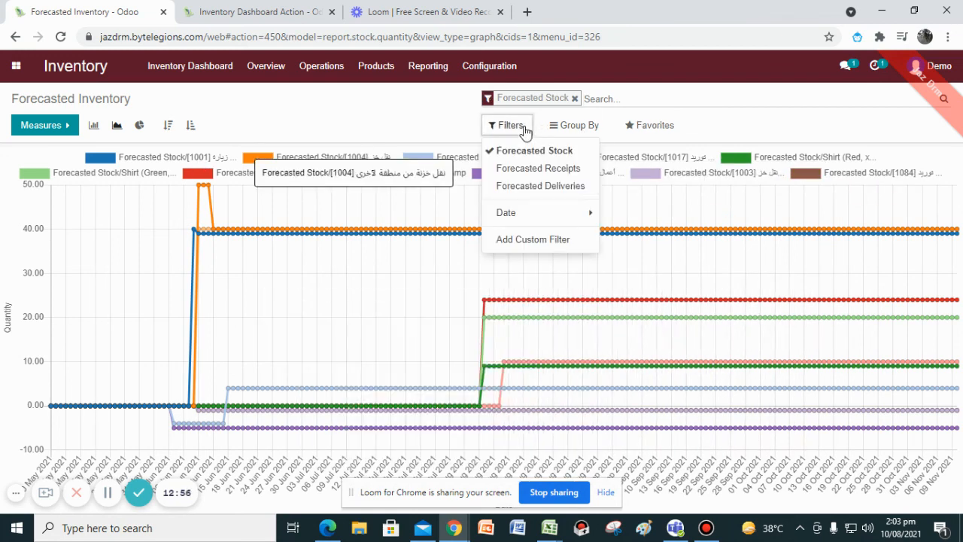
pyautogui.click(577, 130)
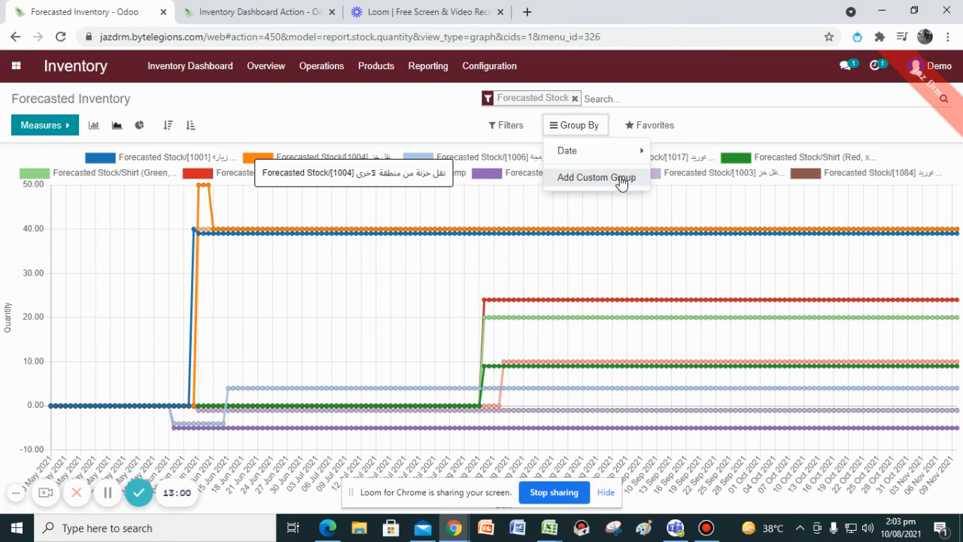
# Open the Inventory Valuation report and expand the [1001] product's valuation entries.
pyautogui.click(429, 66)
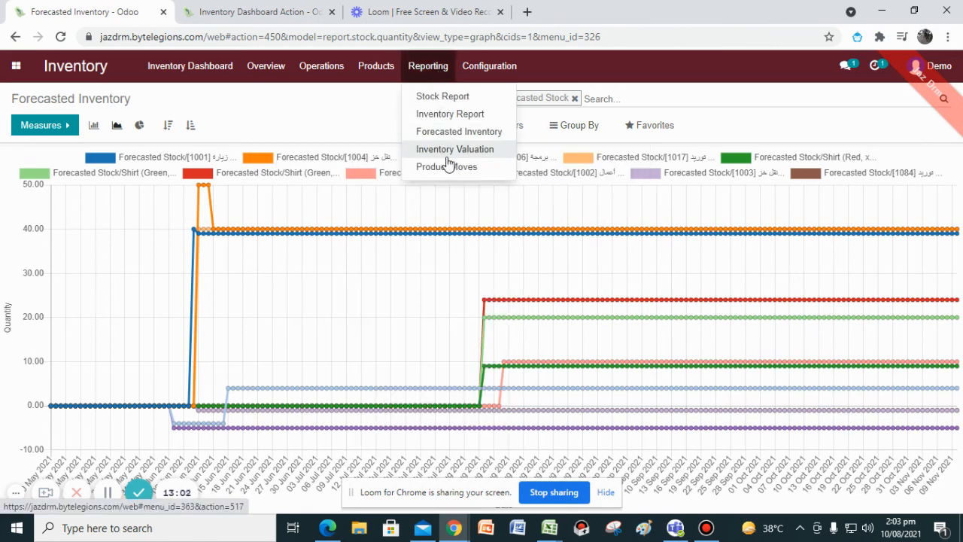
pyautogui.click(450, 150)
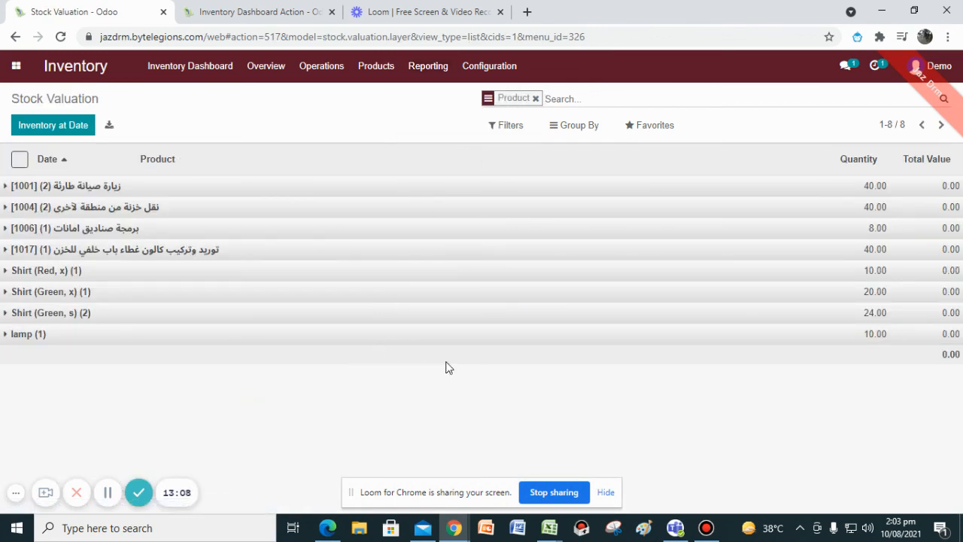
pyautogui.click(149, 193)
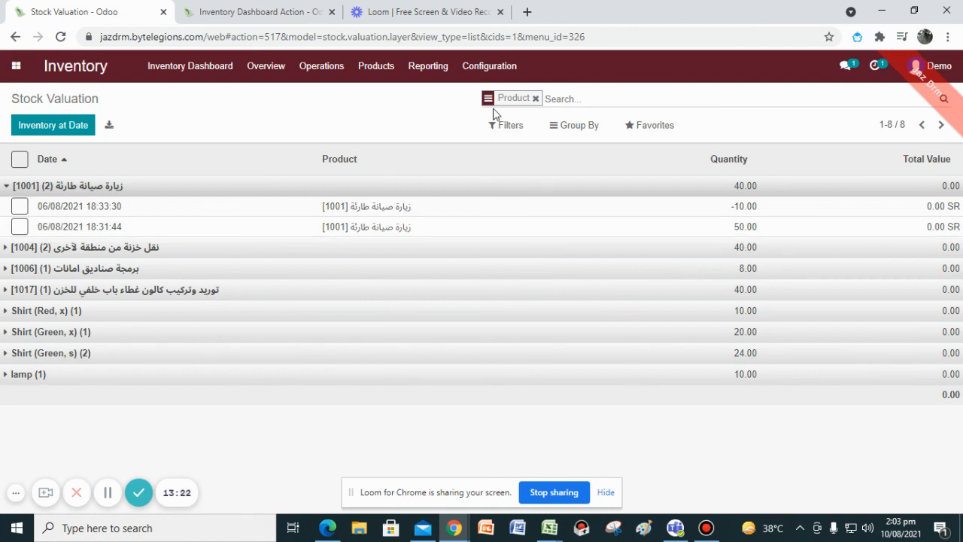
# Open the Product Moves report and expand the [1001] product's moves.
pyautogui.click(429, 68)
pyautogui.click(459, 168)
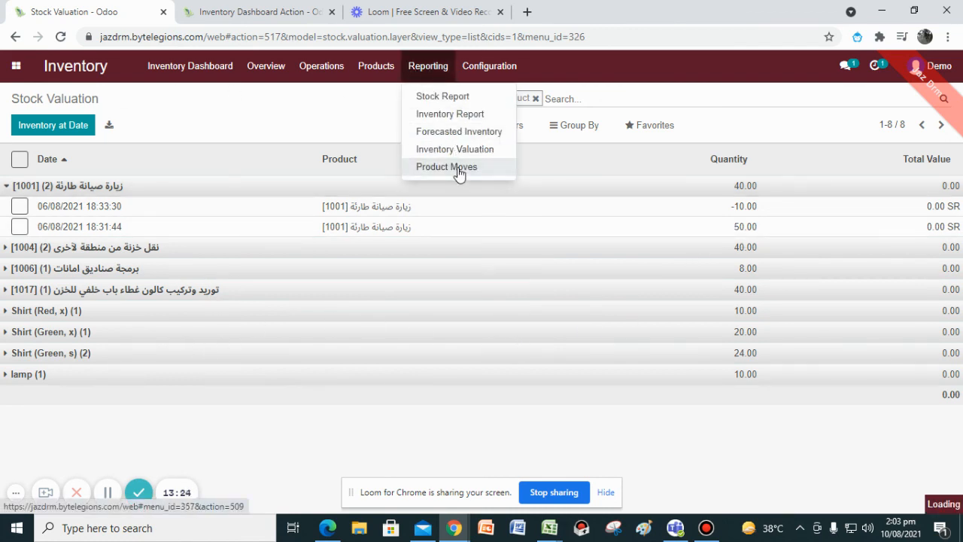
pyautogui.click(126, 189)
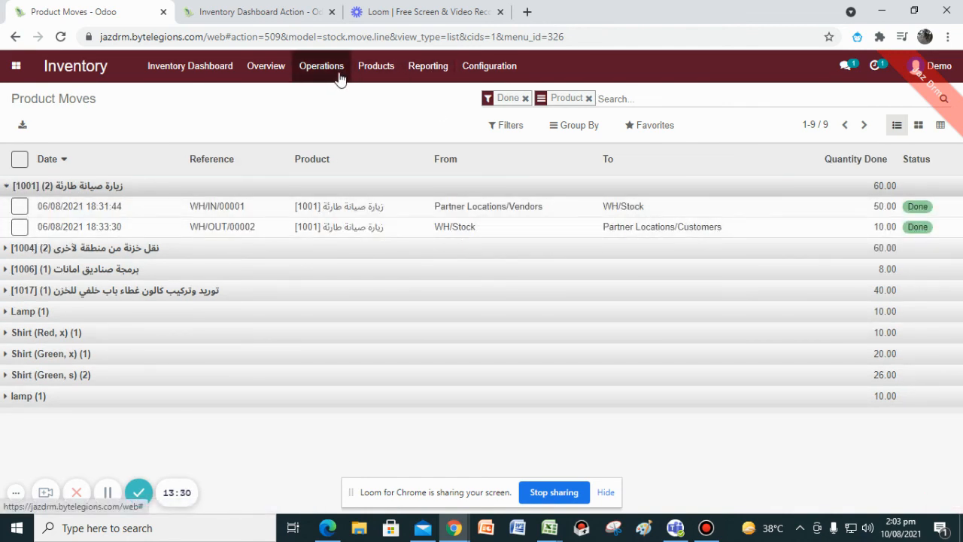
# Browse the Operations menu and go to the Inventory Overview.
pyautogui.click(377, 79)
pyautogui.moveTo(294, 70)
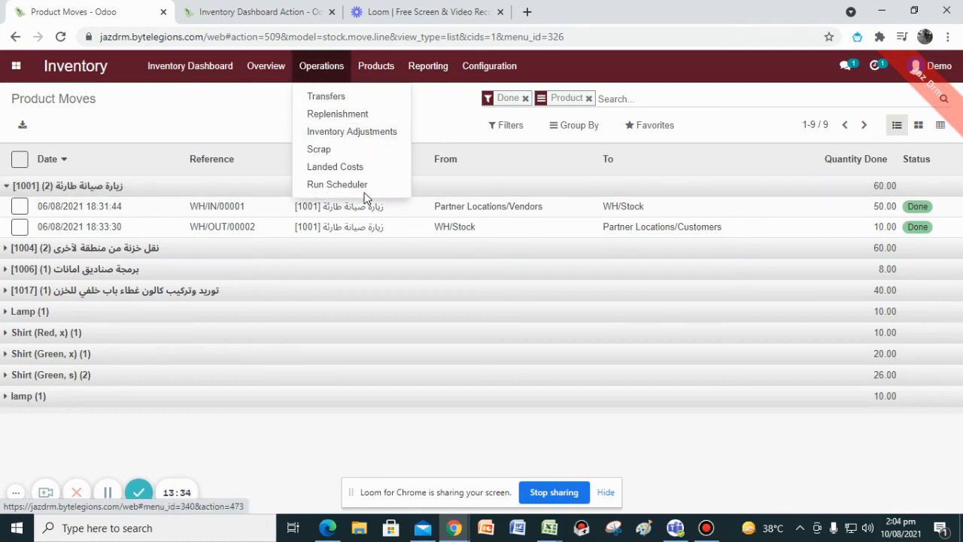
pyautogui.click(276, 71)
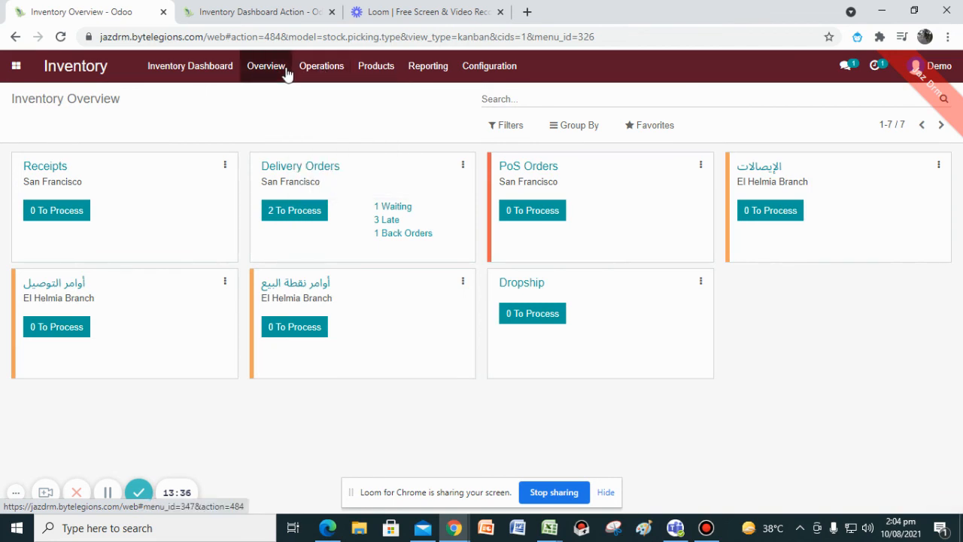
# Browse the Operations and Configuration menus and open the Shipping Methods list.
pyautogui.moveTo(322, 73)
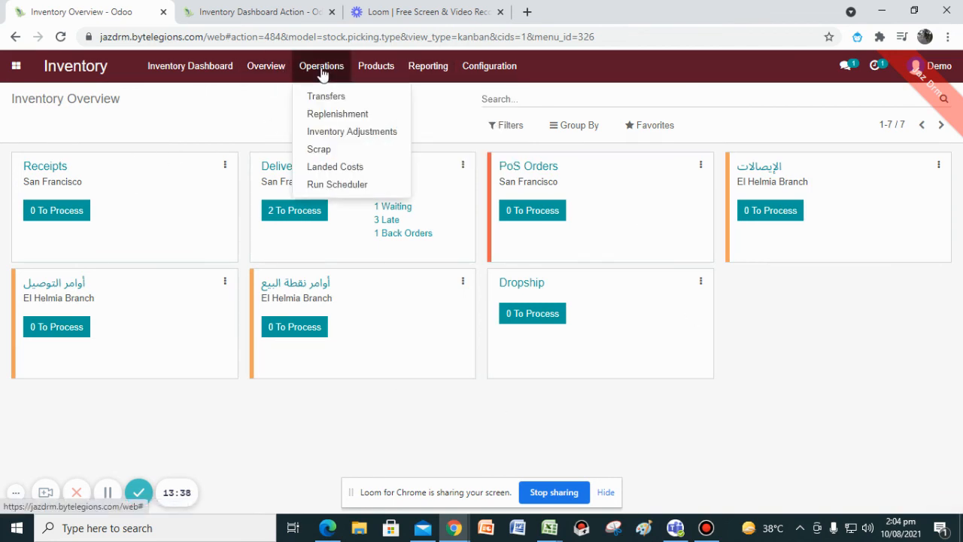
pyautogui.moveTo(502, 86)
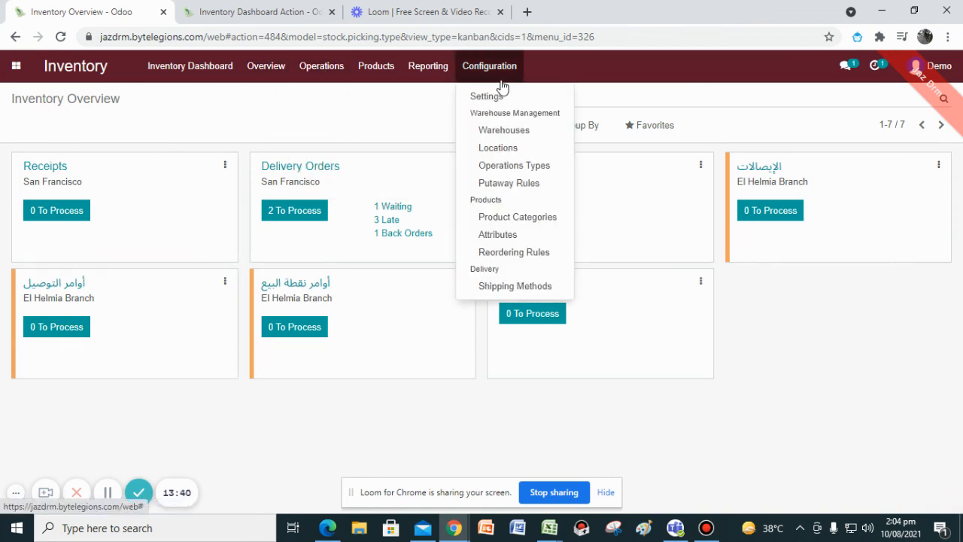
pyautogui.click(342, 180)
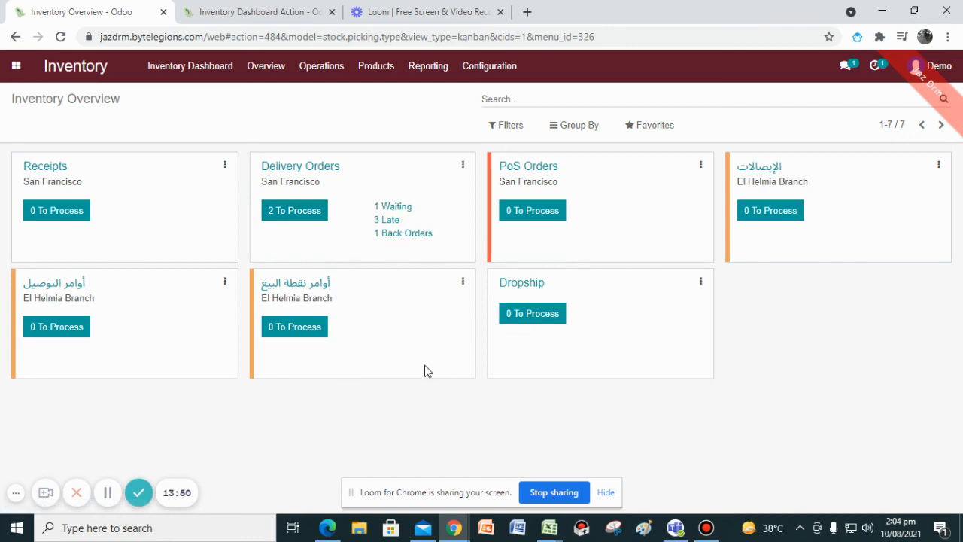
pyautogui.click(489, 67)
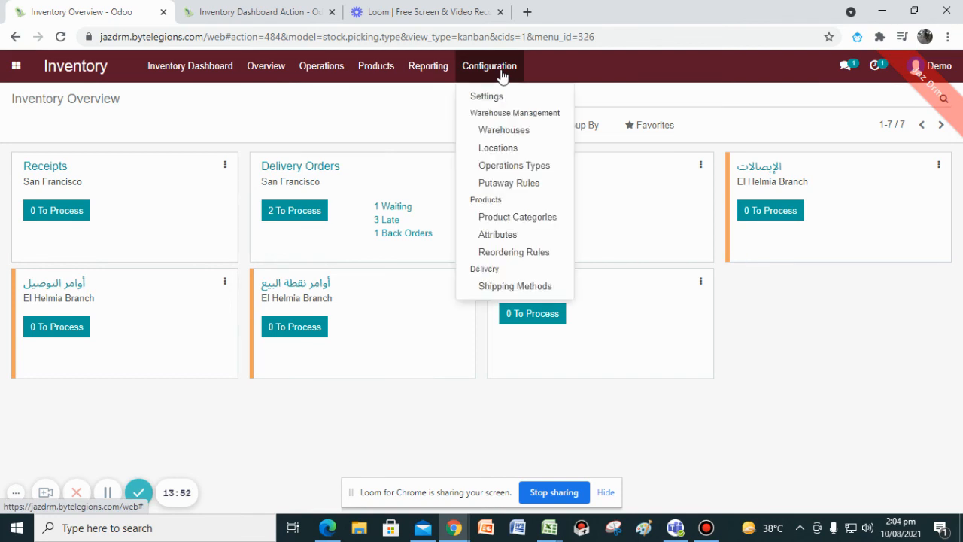
pyautogui.click(519, 289)
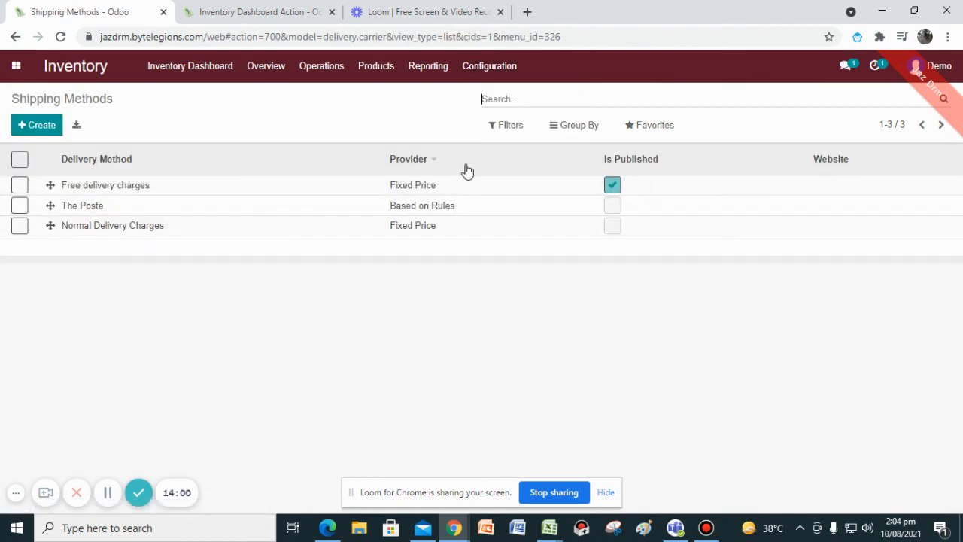
# Browse the Reporting and Operations menus and open the Inventory Dashboard.
pyautogui.click(371, 75)
pyautogui.moveTo(411, 77)
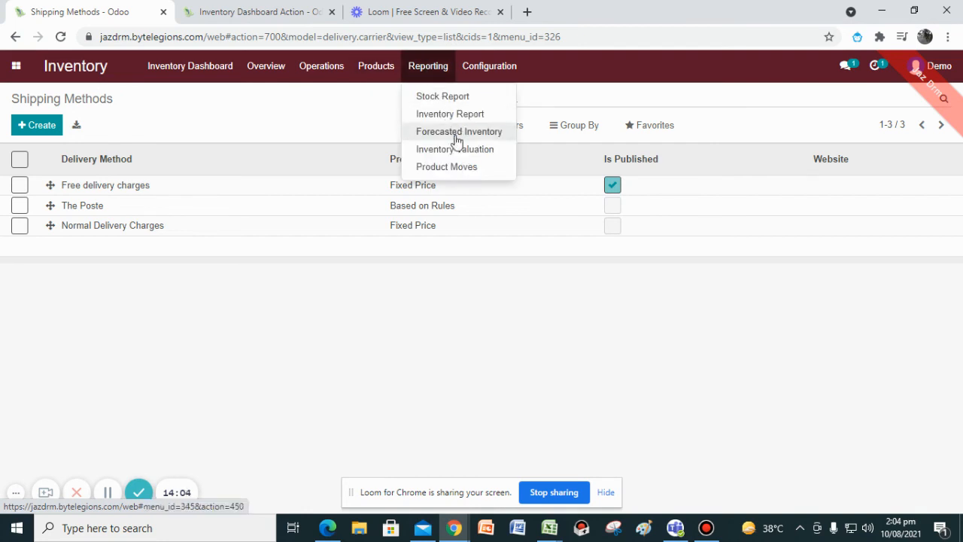
pyautogui.moveTo(326, 78)
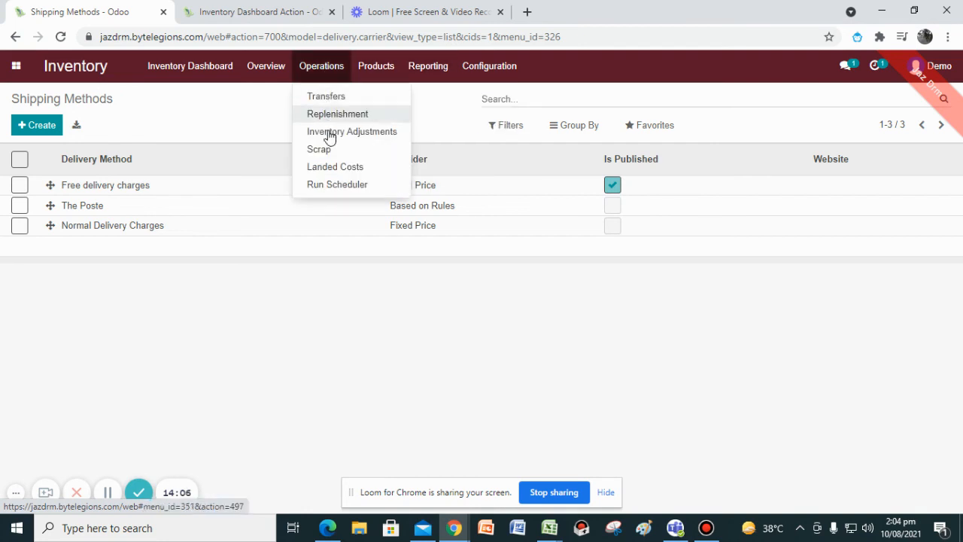
pyautogui.click(192, 75)
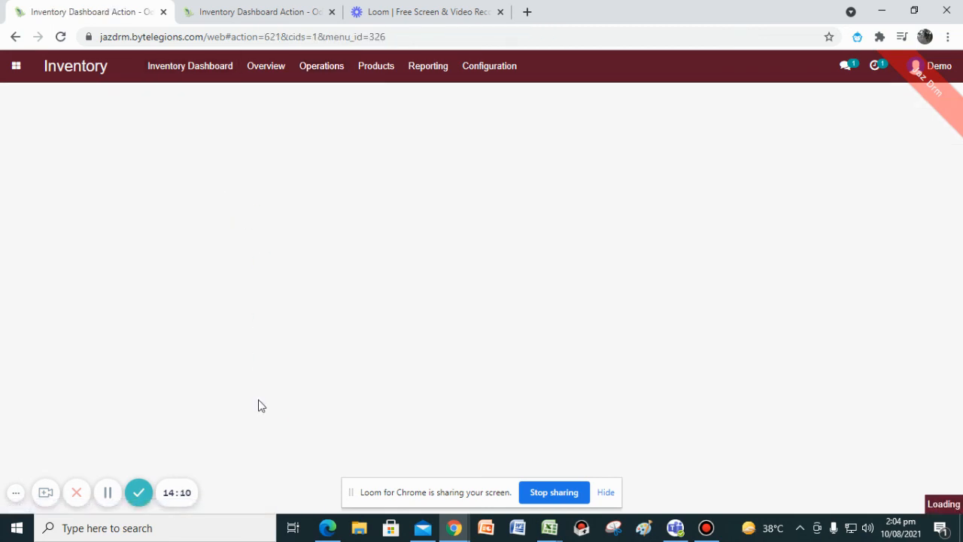